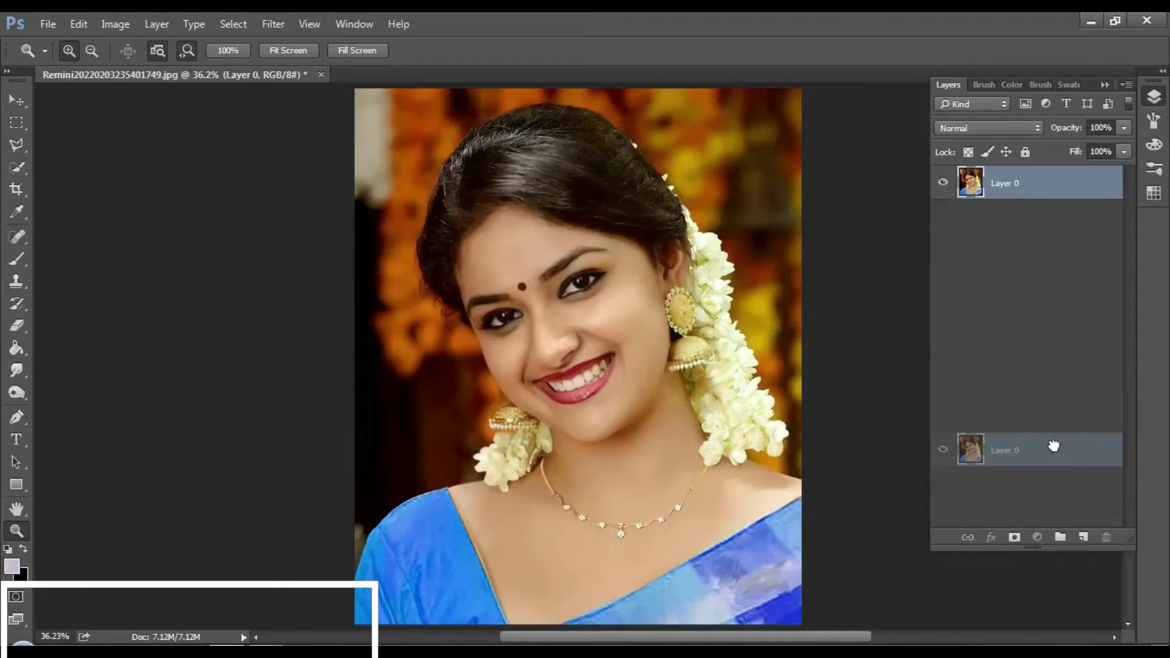
Open the Image menu to begin resizing the whole image.
click(116, 23)
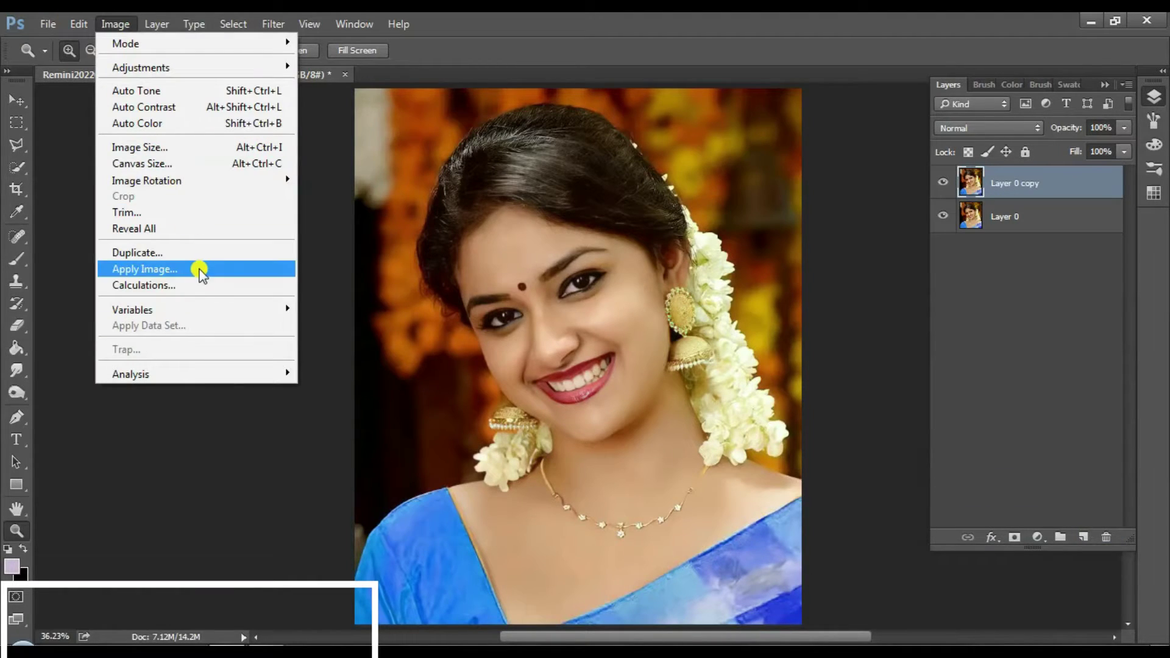
Resize the image to 20 × 24 inches using resolution value 5150, then fit it on screen.
click(185, 145)
double_click(699, 291)
text(5)
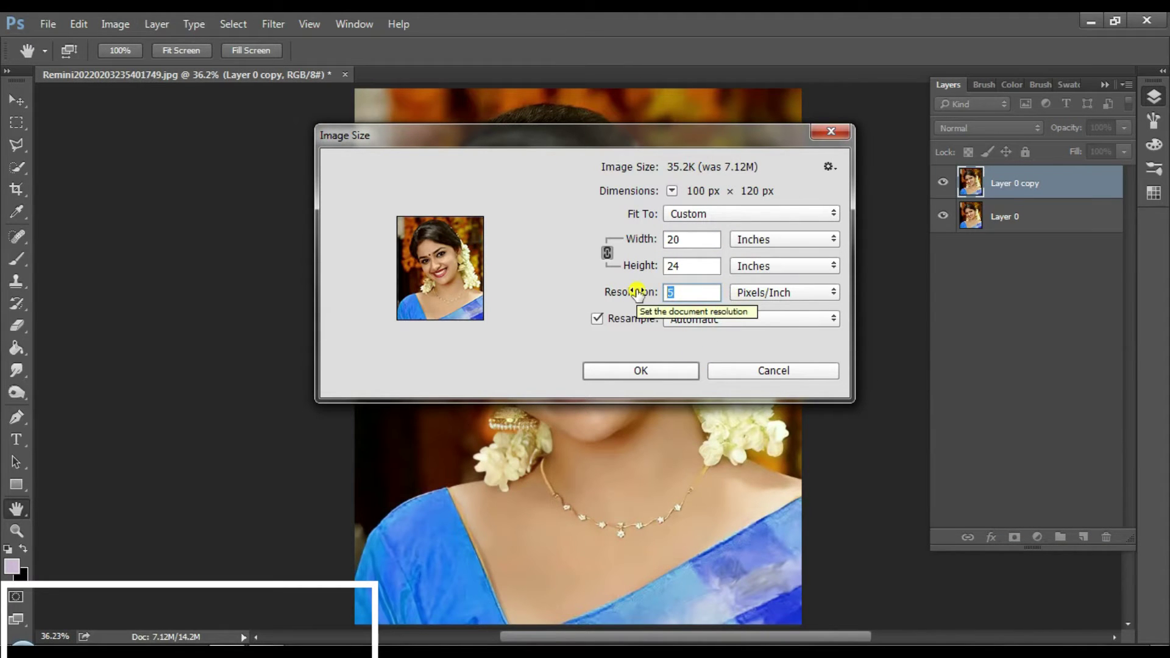
text(150)
click(624, 366)
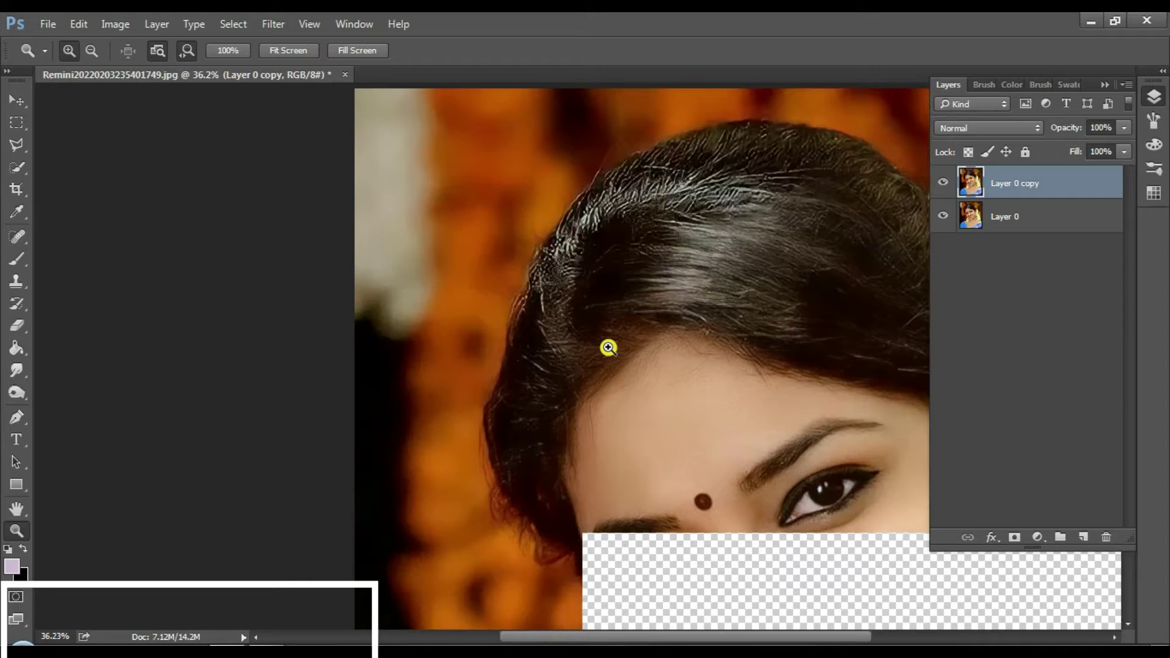
right_click(692, 295)
click(746, 303)
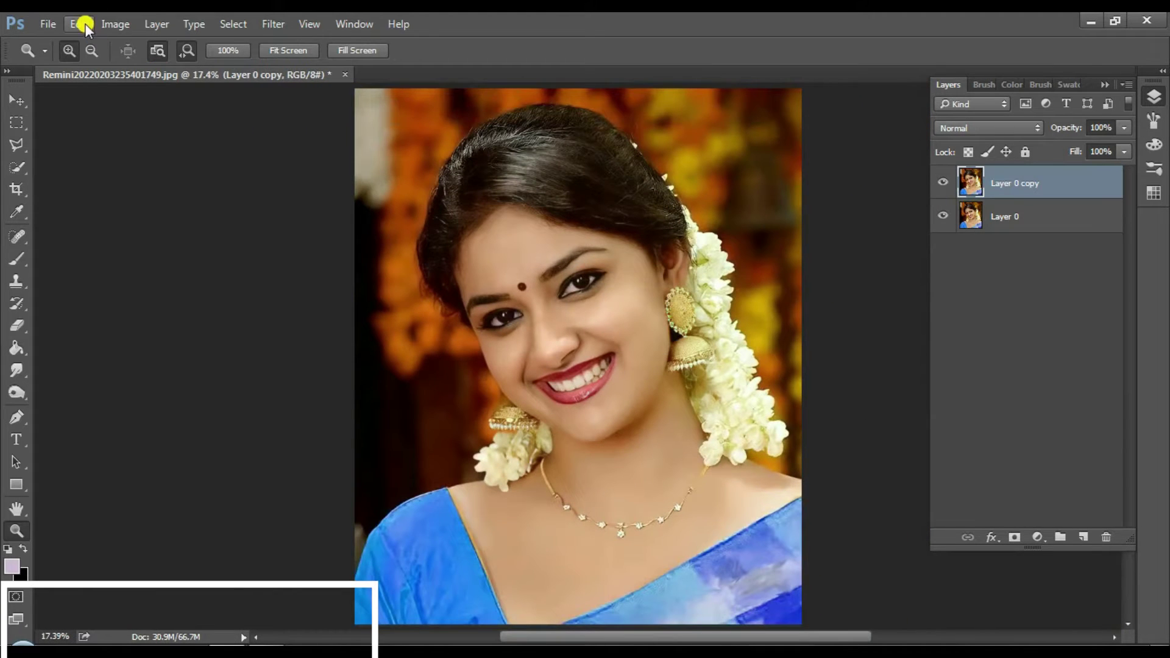
Apply Levels on Layer 0 copy, raising the dark output and lowering the bright output.
click(115, 23)
mouse_move(141, 68)
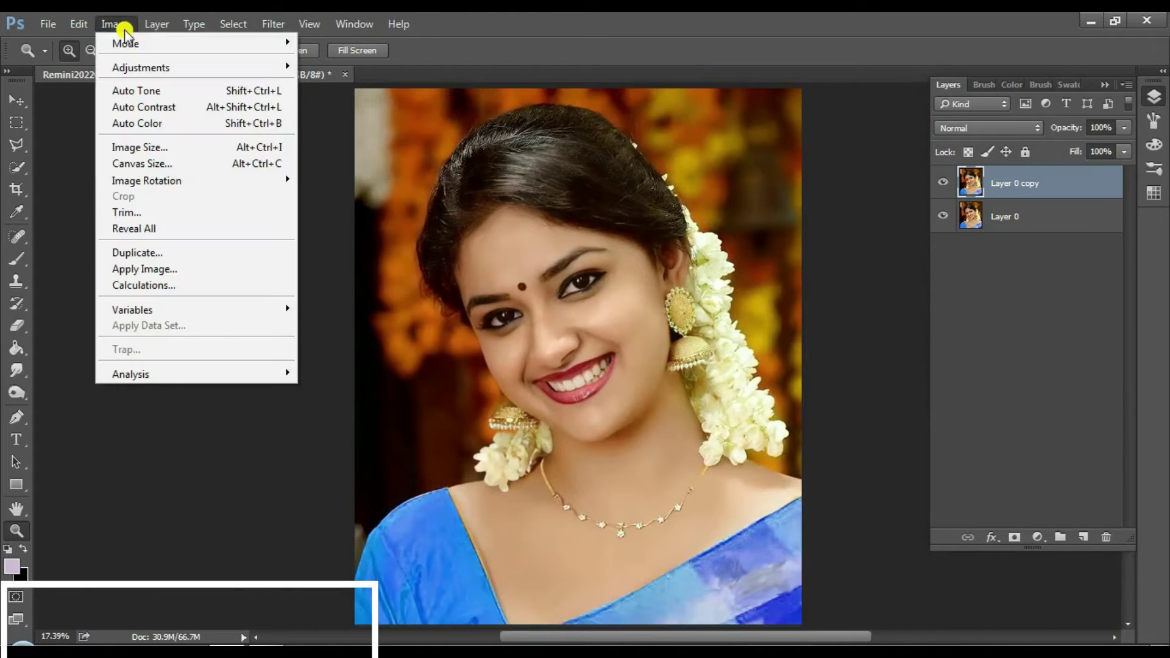
click(338, 81)
drag(303, 577, 290, 577)
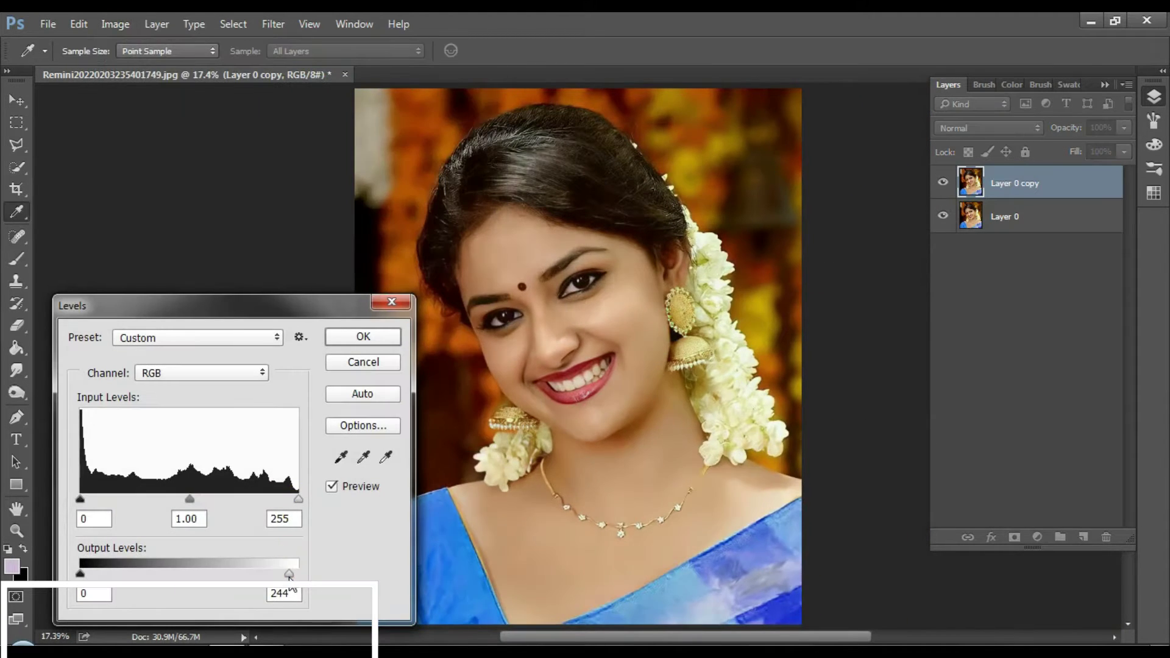
drag(80, 574, 100, 574)
drag(289, 573, 275, 574)
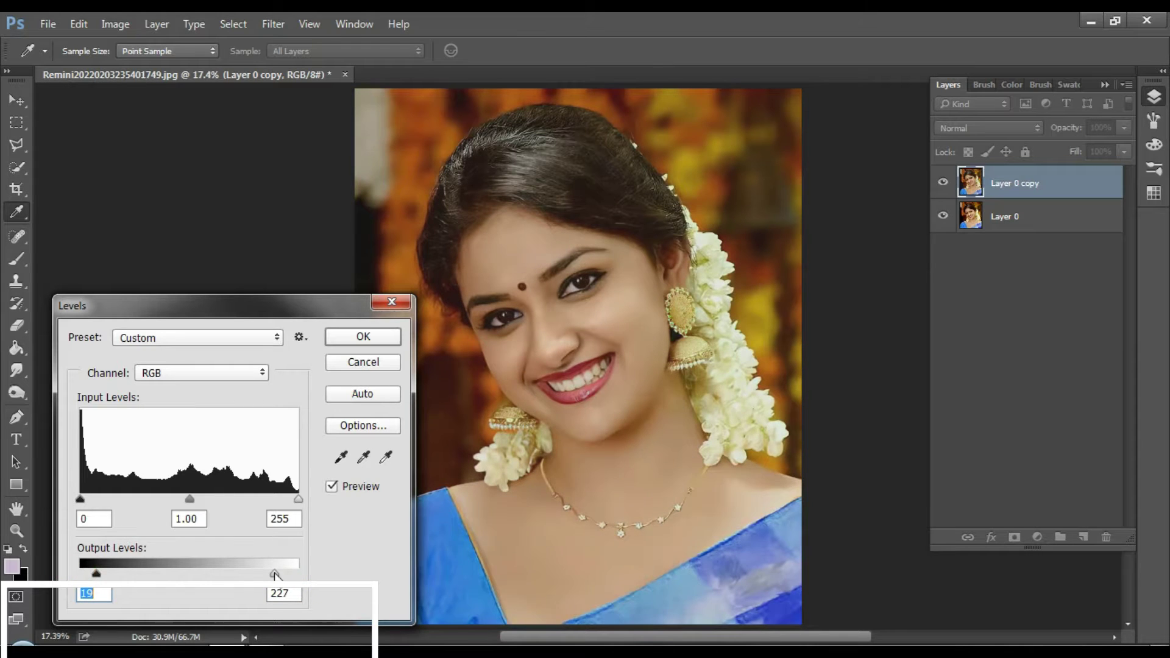
key(Return)
Apply Brightness/Contrast, slightly brightening the image and adjusting contrast.
click(115, 23)
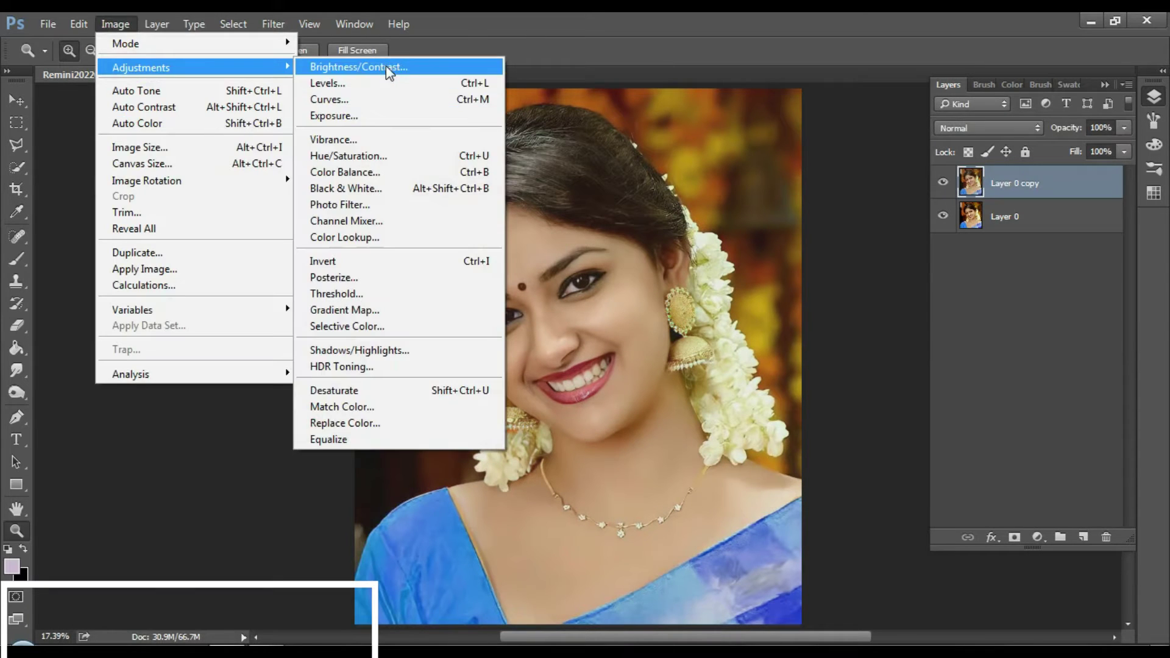
click(386, 66)
drag(999, 226, 1005, 225)
drag(994, 267, 983, 266)
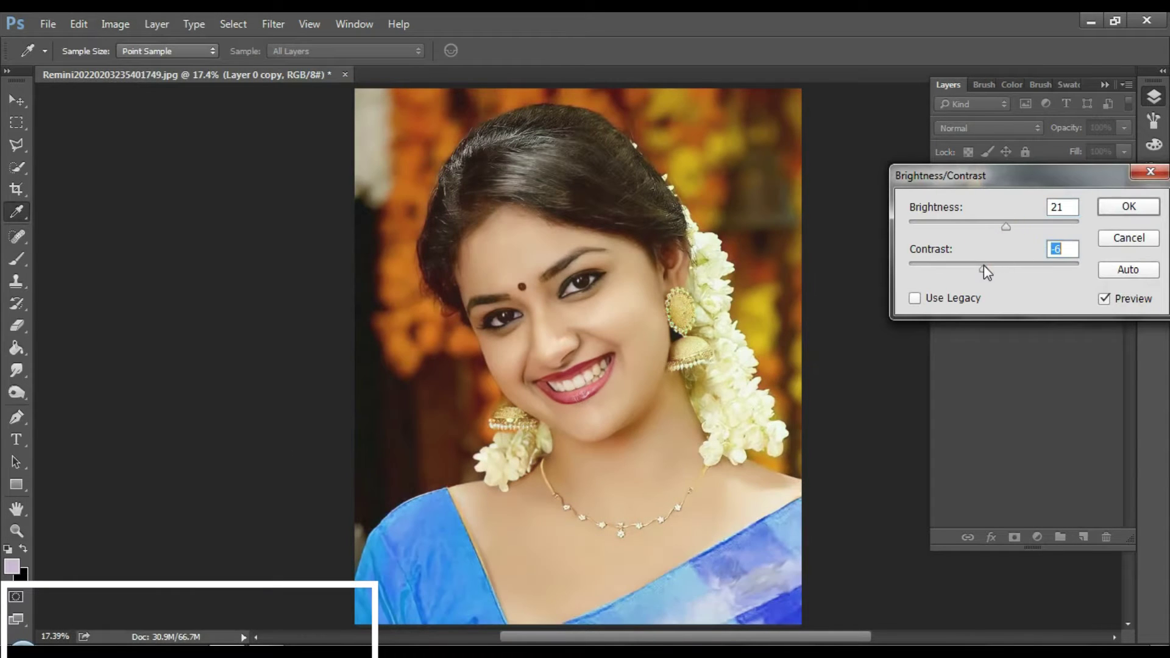
click(1129, 207)
Apply Auto Tone and Auto Contrast, toggling the copy's visibility to compare with the original.
key(z)
click(115, 24)
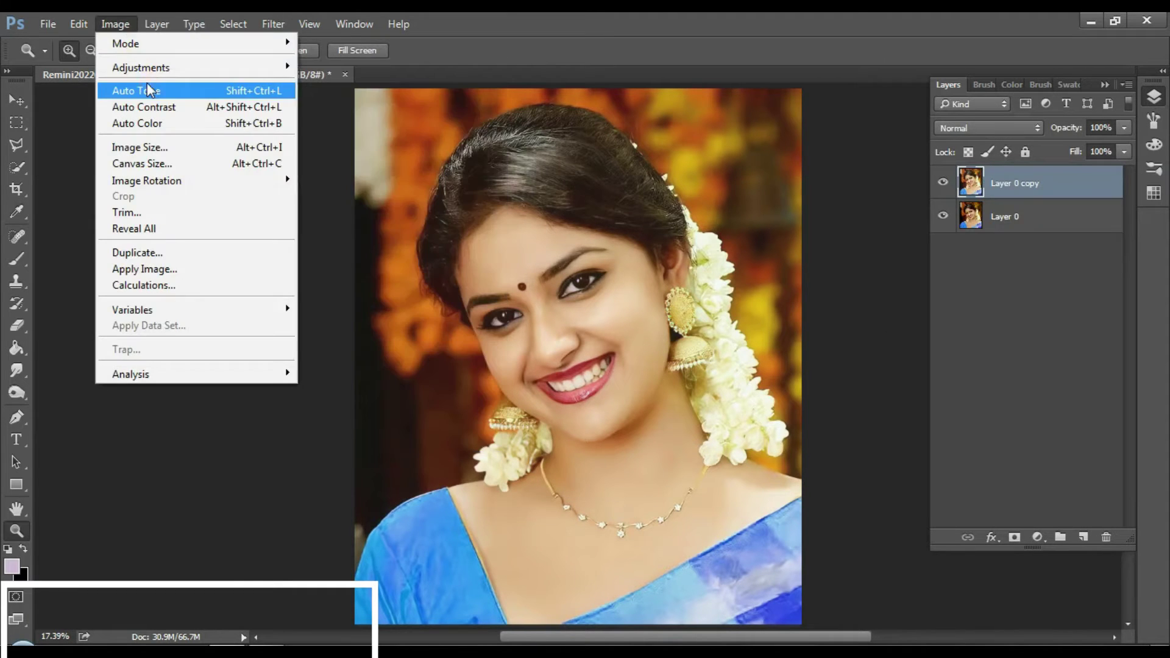
click(146, 90)
click(116, 24)
click(152, 107)
click(945, 181)
click(945, 181)
click(944, 181)
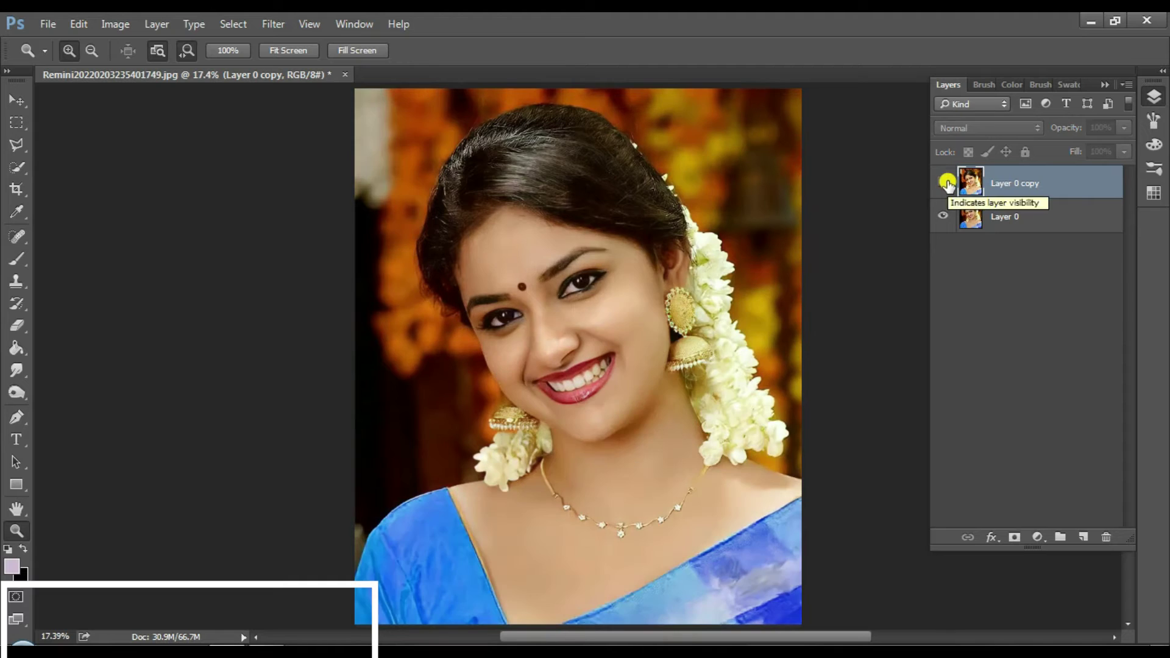
click(946, 182)
Zoom in on the face to inspect it, then fit the whole image back on screen.
click(587, 295)
click(621, 277)
click(567, 287)
click(110, 22)
click(652, 226)
key(ctrl+0)
Add an empty Layer 1, then apply Curves to Layer 0 copy to tame the bright tones.
click(1083, 536)
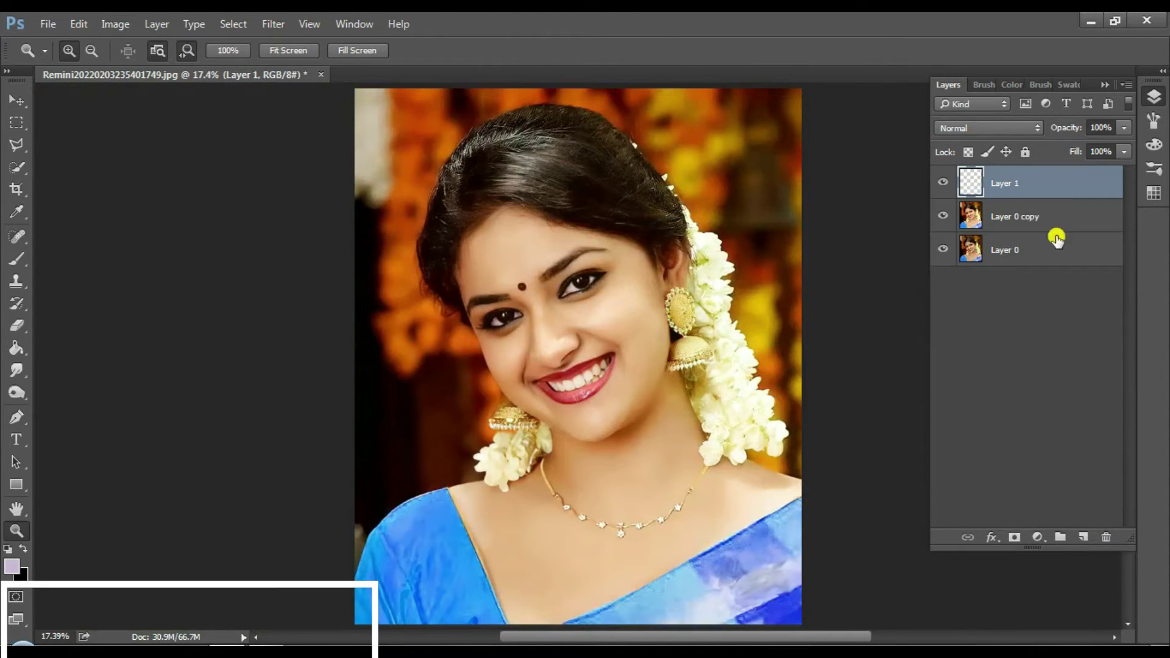
click(1057, 231)
click(115, 24)
click(366, 99)
click(1128, 353)
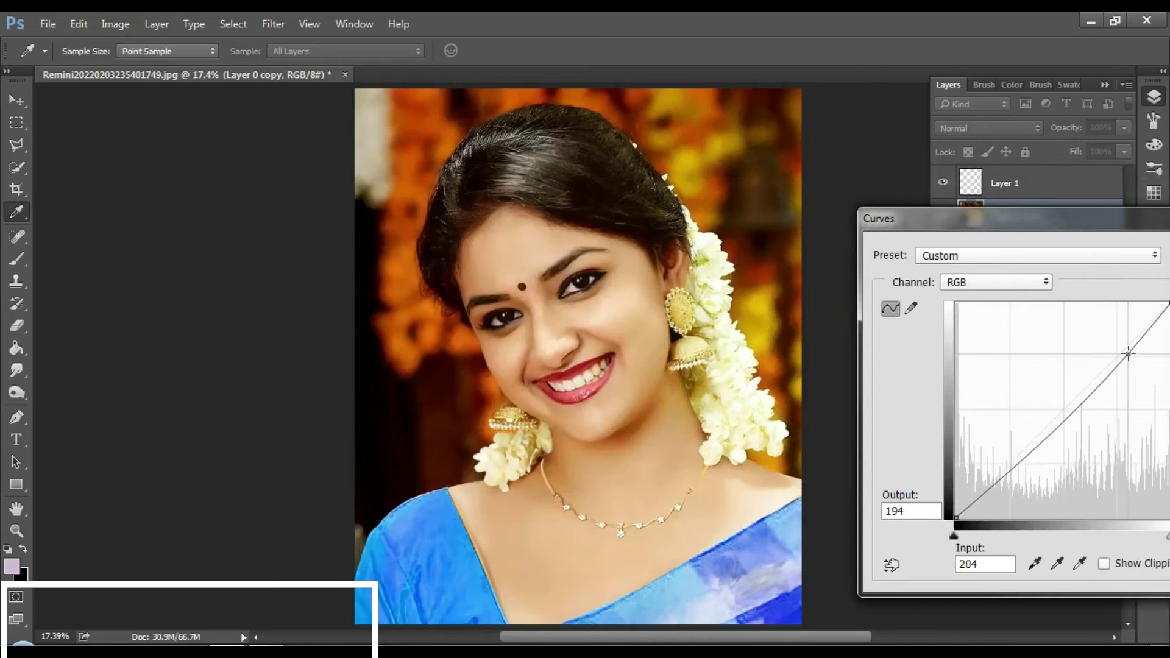
drag(1127, 354, 1127, 361)
key(Return)
Make Layer 1 active, leaving its blend mode unchanged, and switch to the Brush tool.
click(1005, 183)
click(987, 128)
click(1008, 348)
click(16, 258)
right_click(542, 301)
Set up a soft round brush with zero hardness, about 359 px, at 9% opacity.
click(1153, 120)
click(1016, 188)
click(1153, 124)
right_click(673, 266)
drag(804, 306, 848, 307)
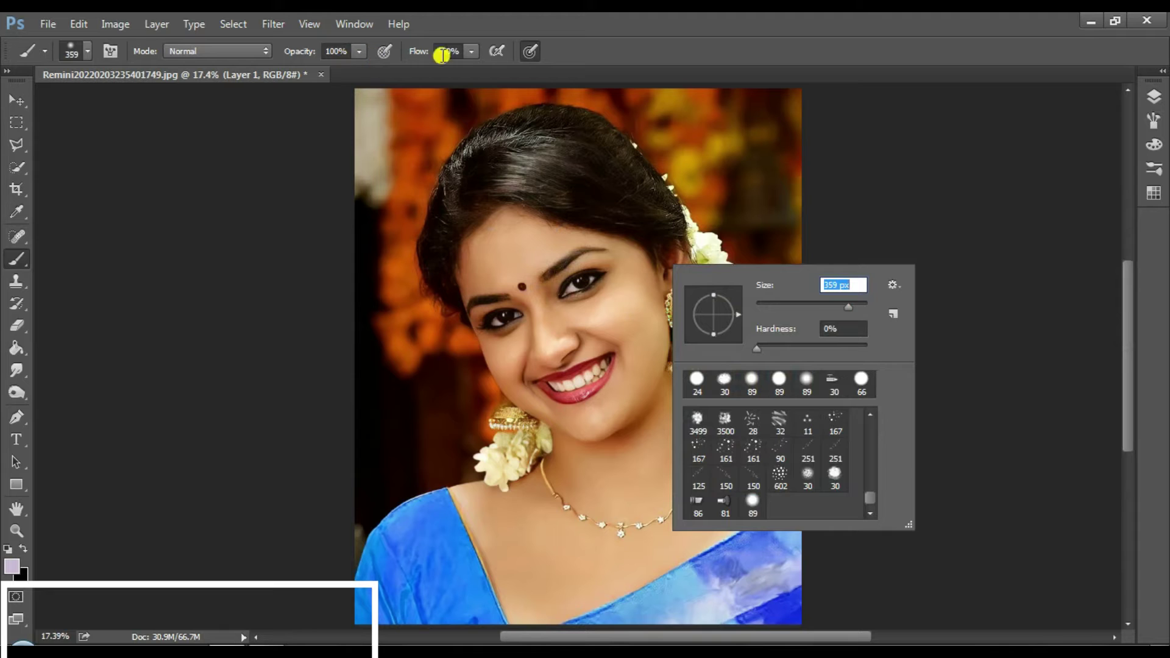
drag(300, 51, 272, 59)
Zoom in on the face and paint a faint light-pink tint over the cheek on Layer 1.
click(1153, 97)
click(1153, 193)
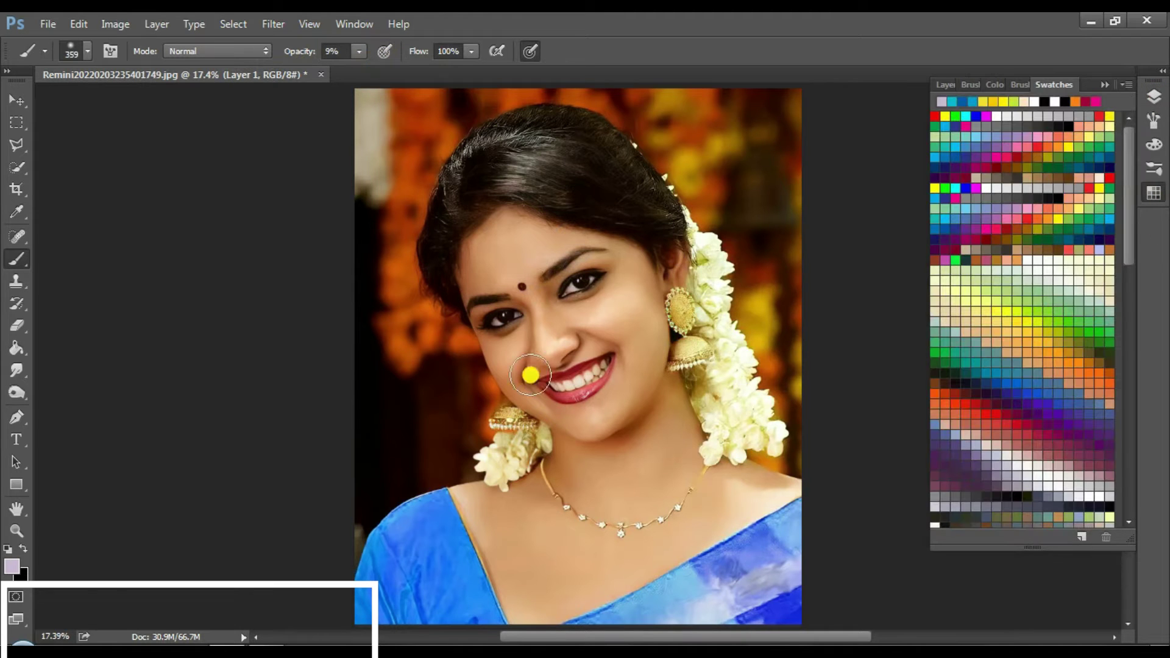
key(z)
click(601, 319)
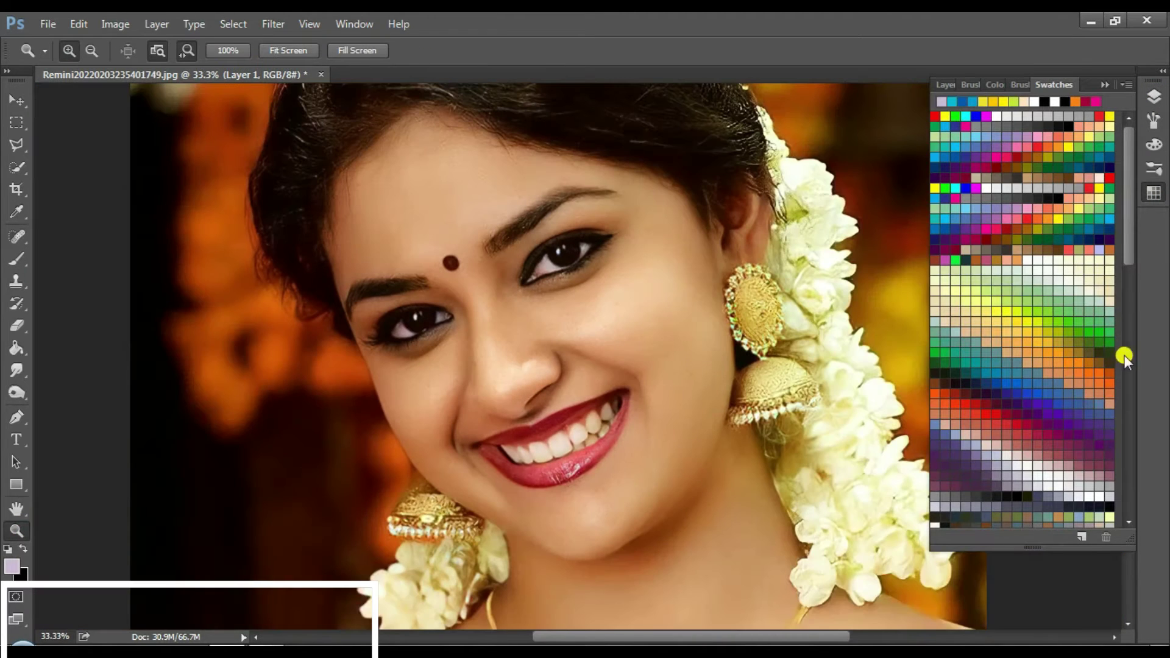
click(1061, 313)
key(b)
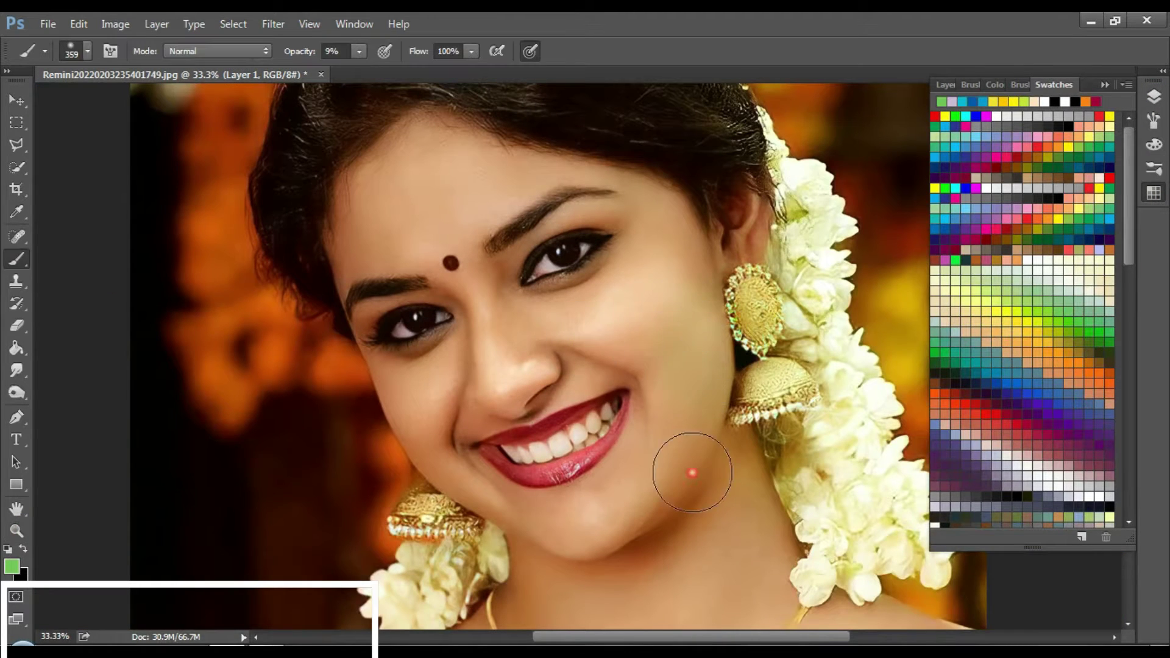
click(1049, 135)
drag(608, 348, 530, 384)
Pick white from the swatches and set the brush size to 115 px.
scroll(567, 452, down, 2)
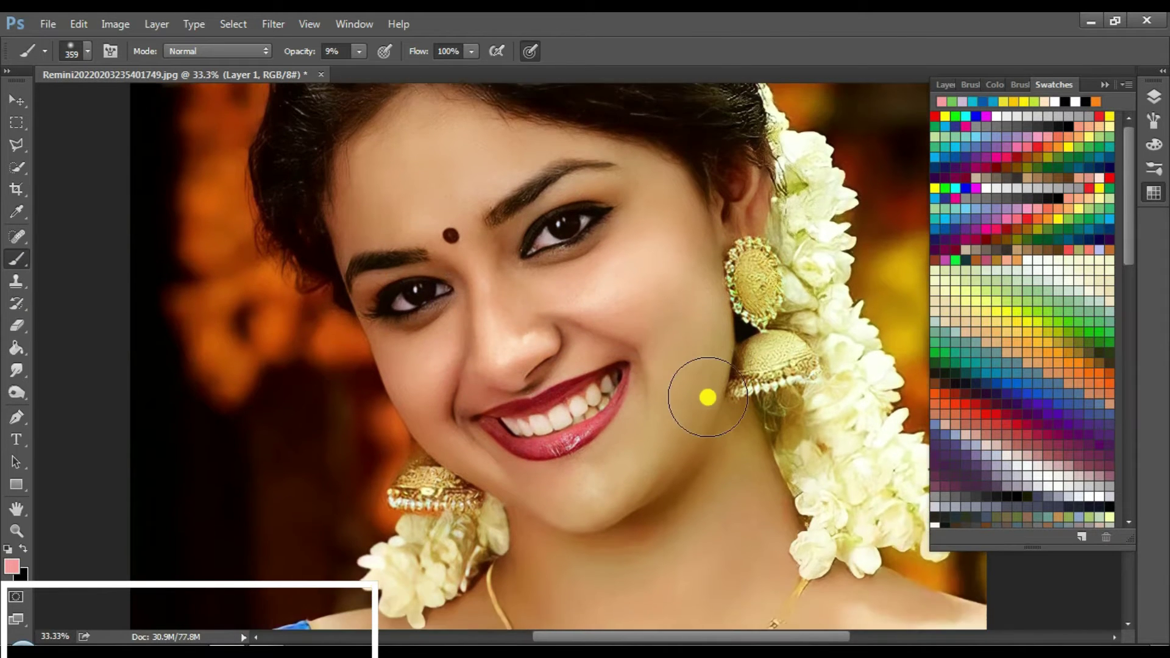
scroll(705, 392, down, 3)
scroll(822, 352, down, 4)
click(1045, 259)
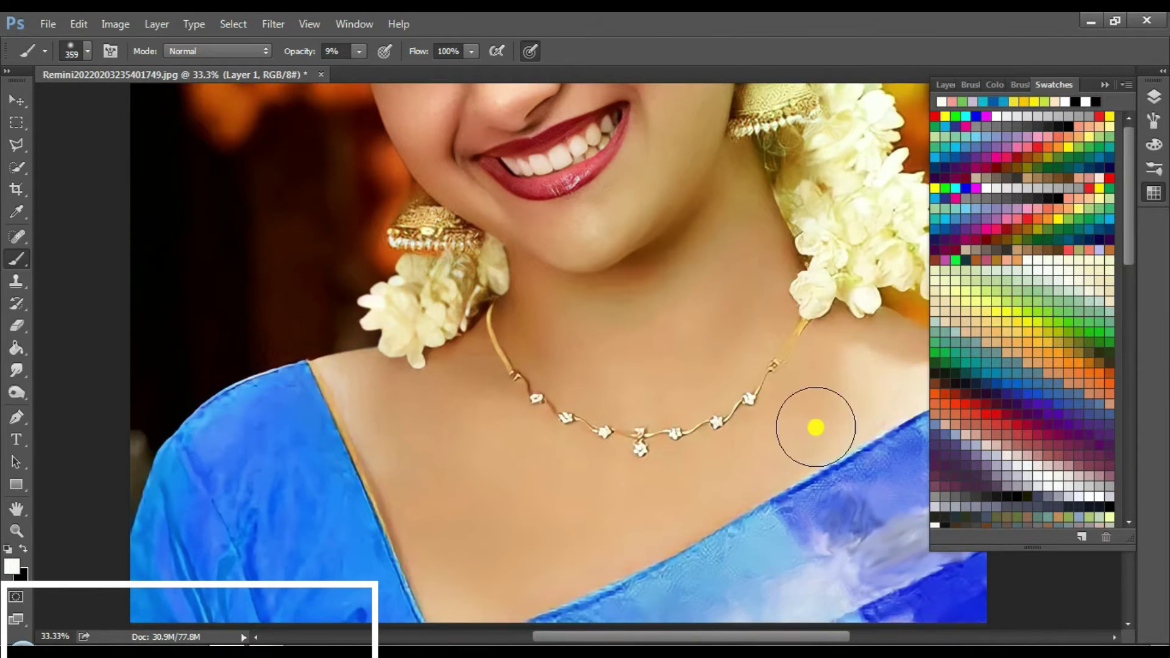
right_click(814, 426)
text(115)
key(Return)
Pick yellow from the swatches and enlarge the brush to 266 px.
scroll(579, 352, up, 4)
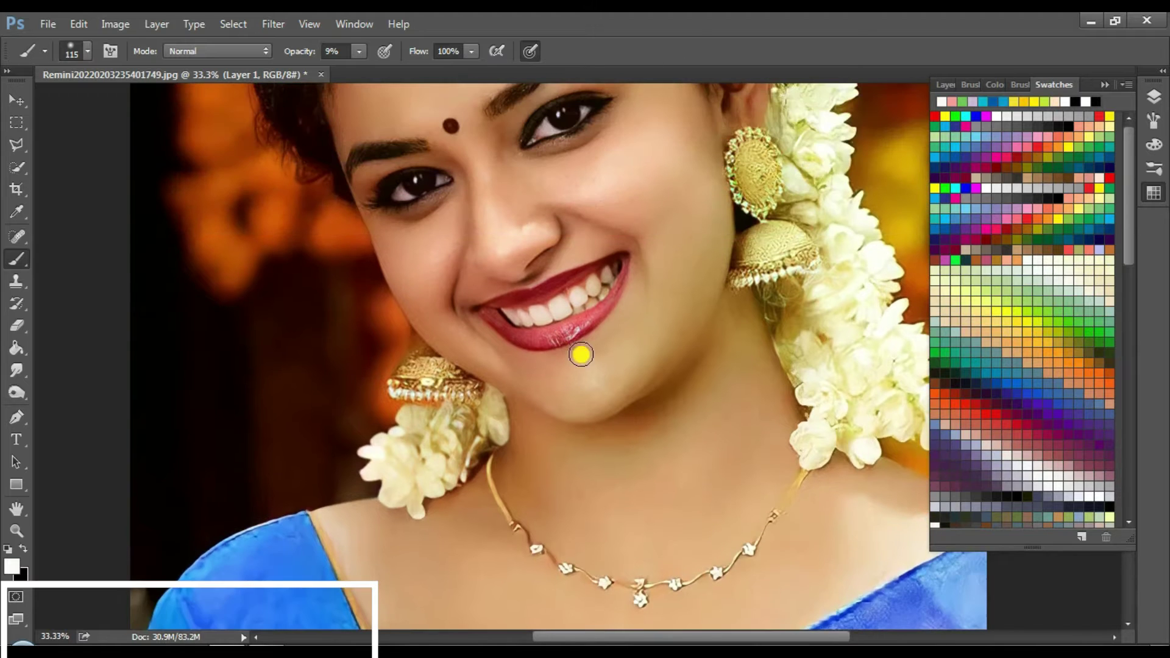
scroll(509, 326, up, 2)
scroll(426, 239, up, 1)
scroll(445, 282, up, 2)
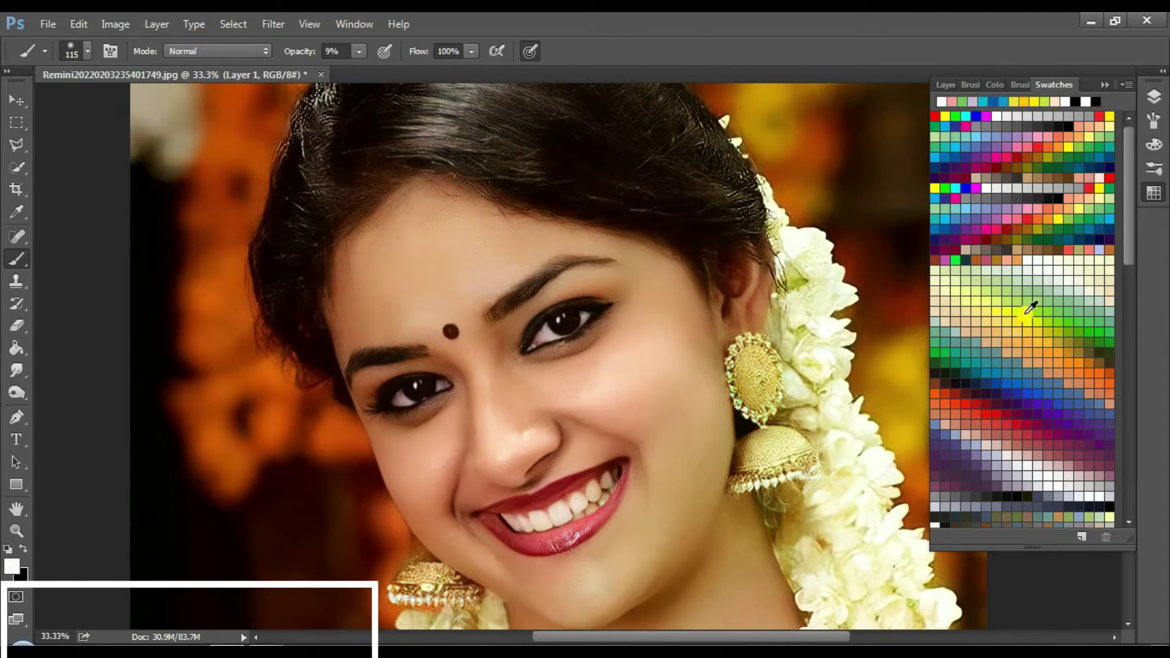
click(1026, 309)
right_click(294, 259)
text(266)
key(Return)
Pick red-orange as the painting colour, then fit the image on screen and show the Layers panel.
scroll(535, 300, down, 2)
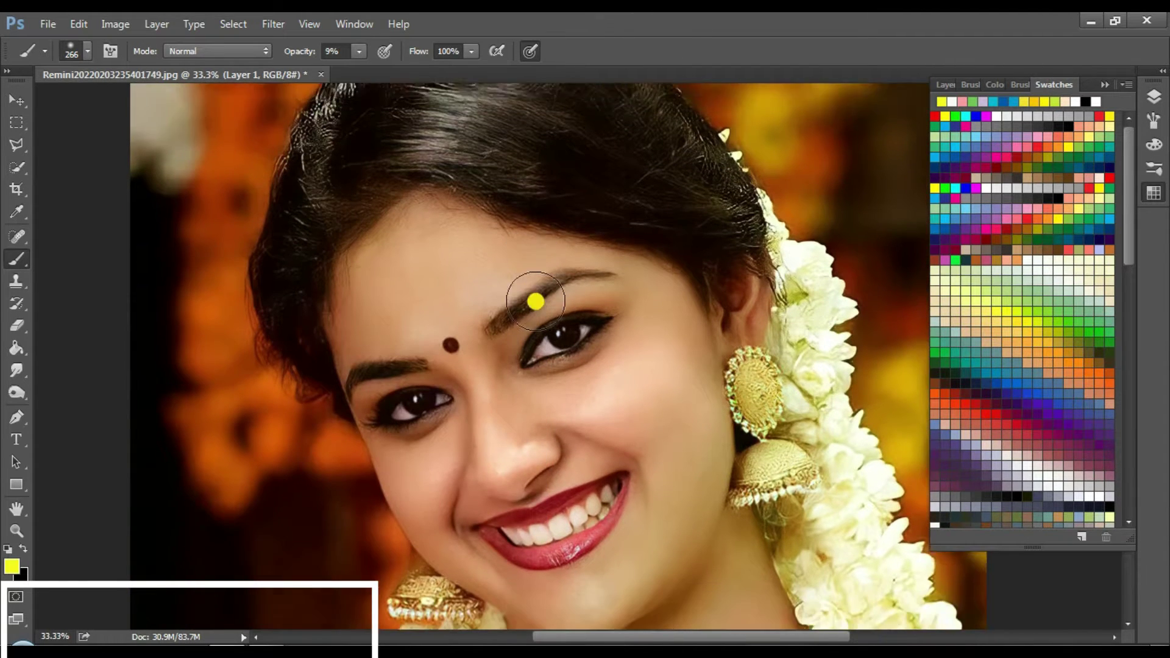
scroll(535, 300, down, 2)
click(960, 405)
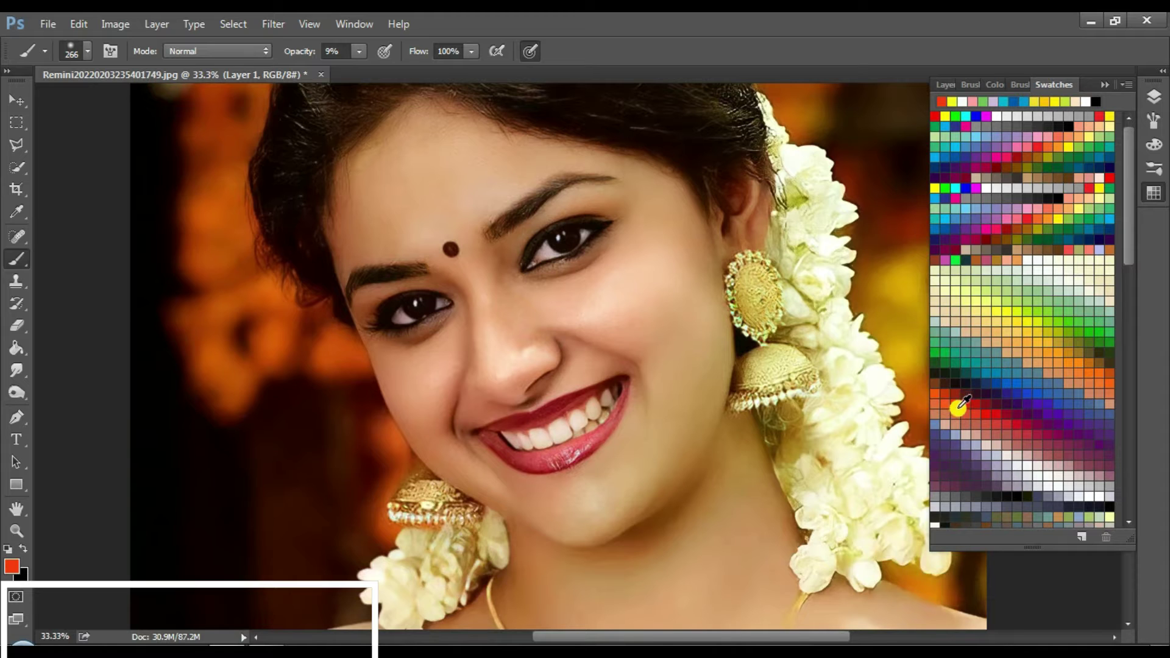
scroll(649, 260, up, 2)
scroll(454, 272, down, 1)
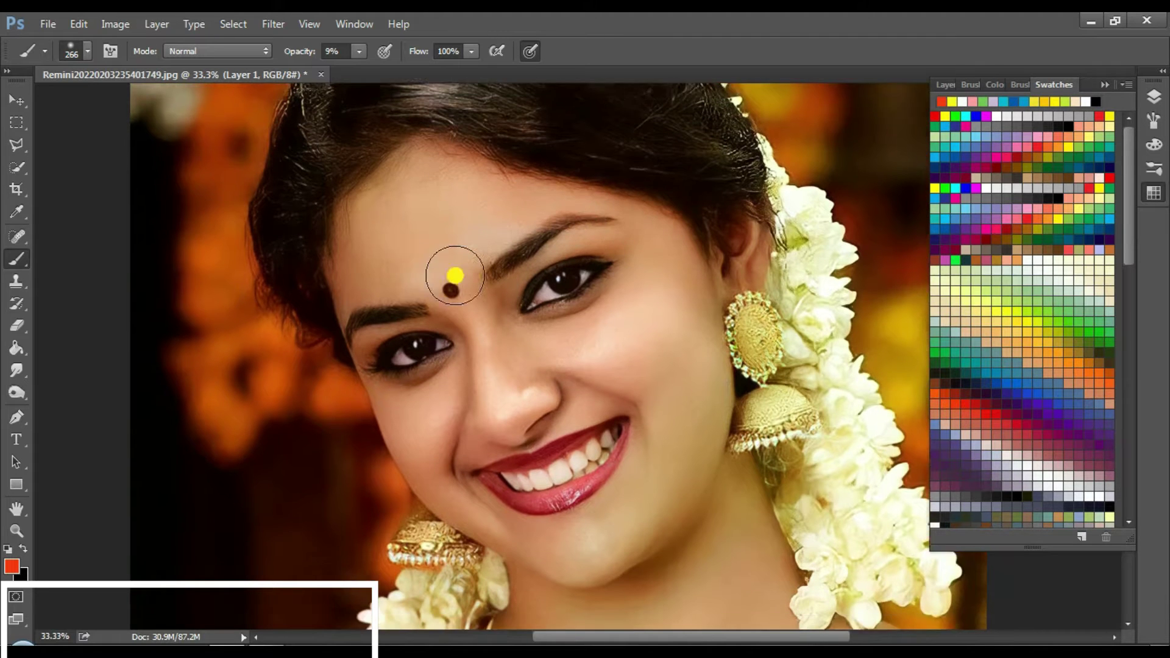
scroll(568, 437, down, 4)
scroll(668, 340, up, 2)
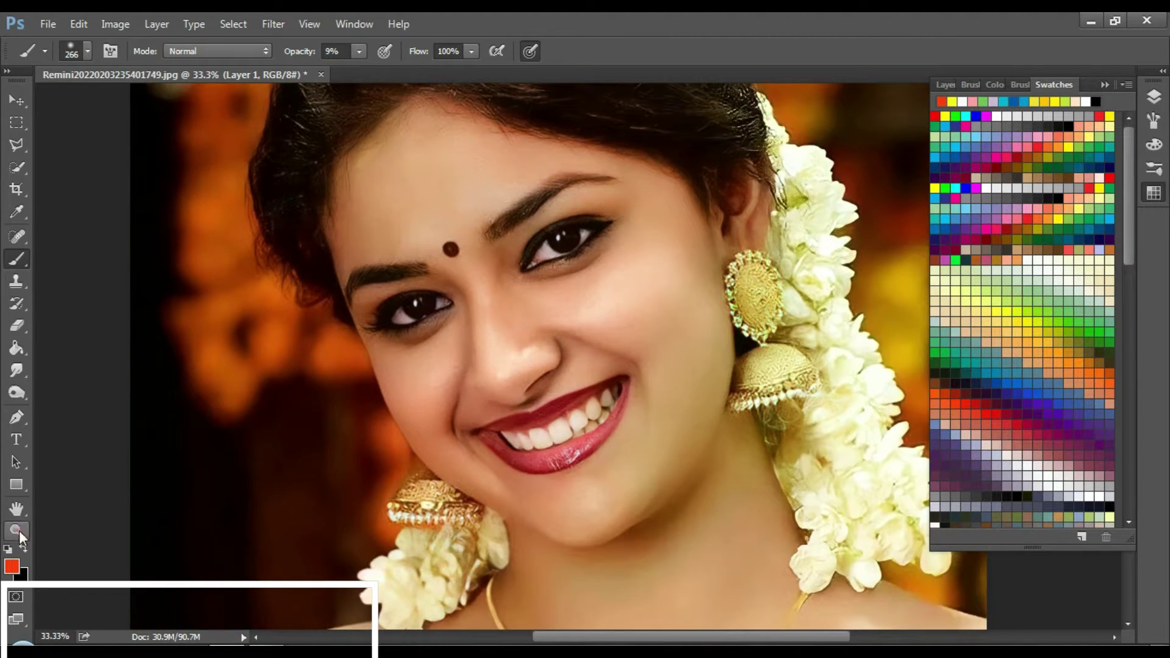
key(z)
key(ctrl+0)
click(1154, 96)
Delete Layer 1 along with its faint coloured brushwork.
right_click(1044, 191)
click(883, 194)
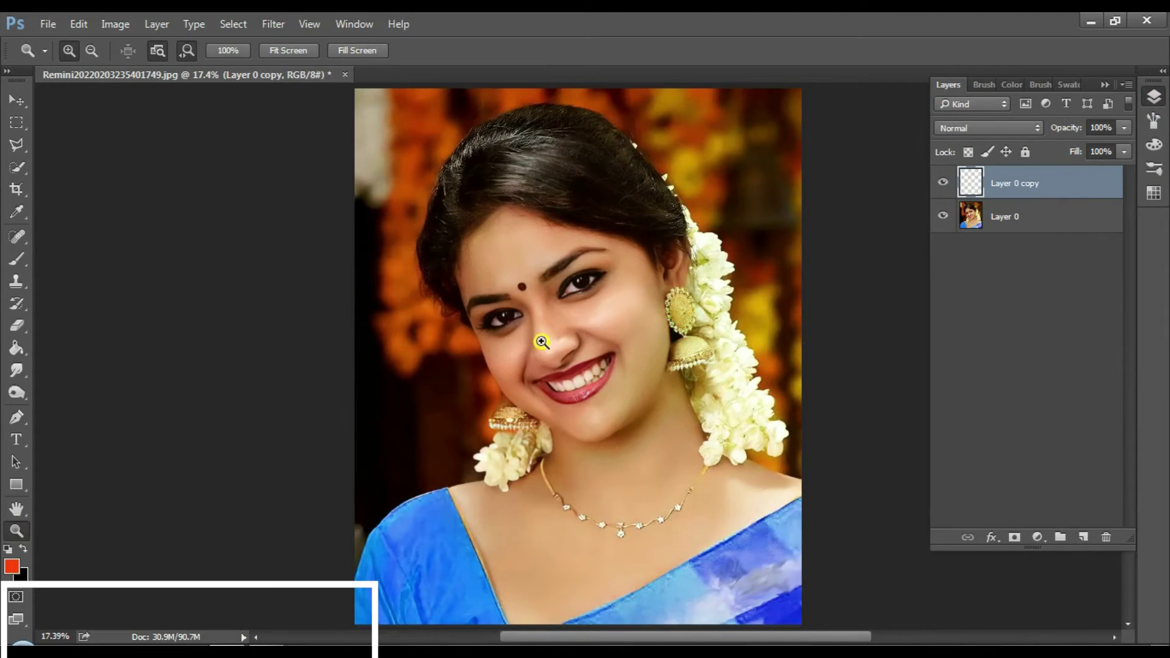
double_click(539, 334)
Apply Shadows/Highlights to Layer 0 copy, tuning shadow and highlight amounts against the preview.
click(115, 24)
click(359, 350)
drag(701, 244, 730, 246)
mouse_move(741, 186)
mouse_down()
mouse_move(757, 188)
mouse_move(719, 190)
mouse_up()
drag(717, 244, 602, 256)
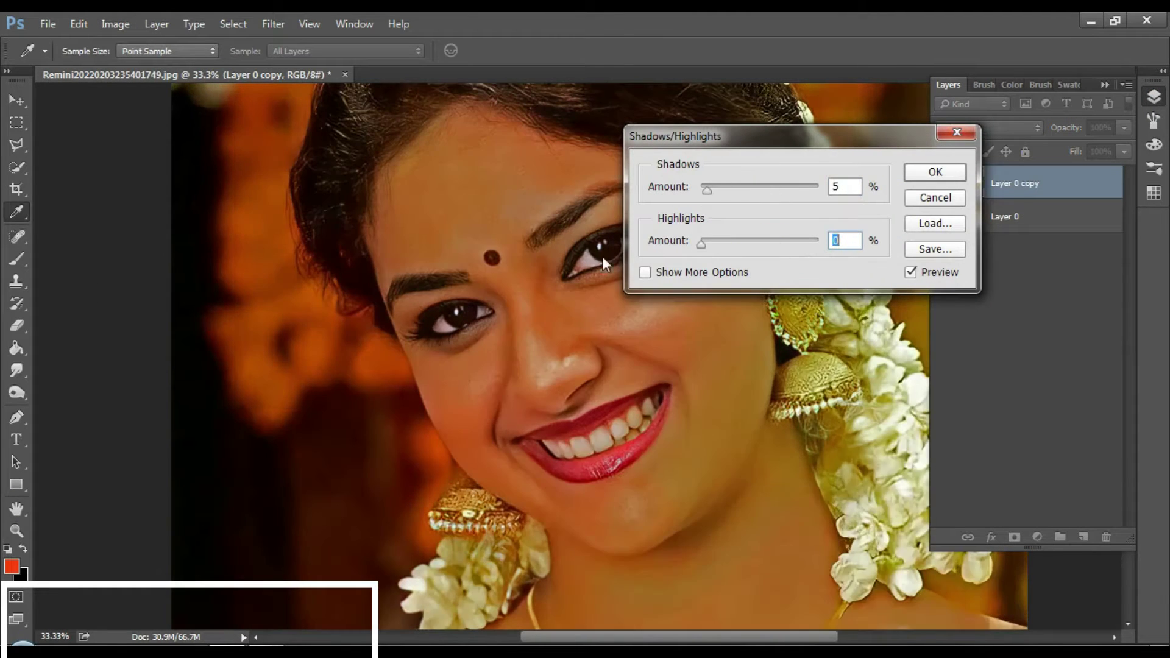
click(910, 272)
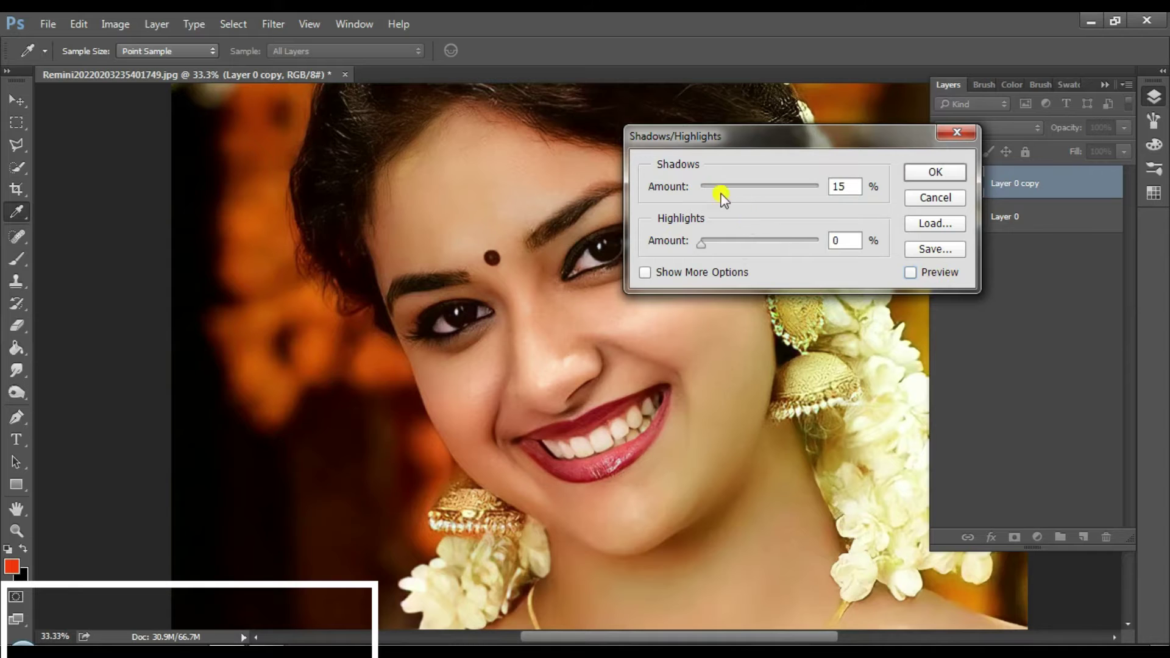
drag(719, 190, 711, 191)
click(909, 272)
click(962, 137)
Zoom in on the face and shift the highlights' colour balance toward blue.
key(z)
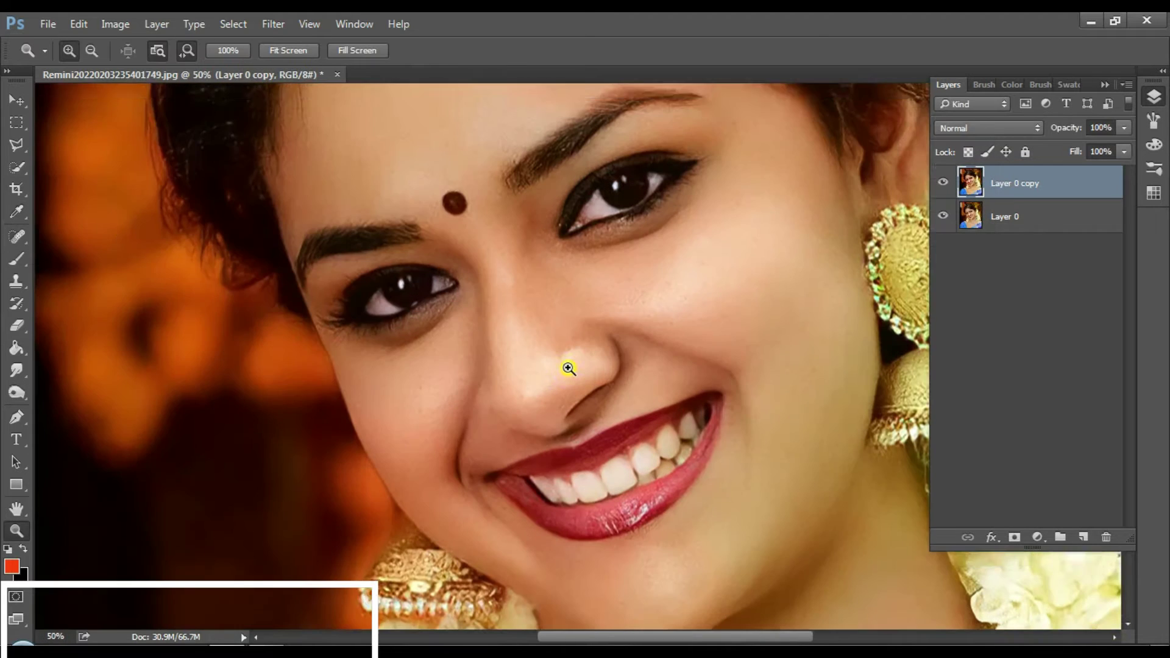
click(561, 366)
click(115, 23)
click(366, 172)
drag(569, 157, 992, 176)
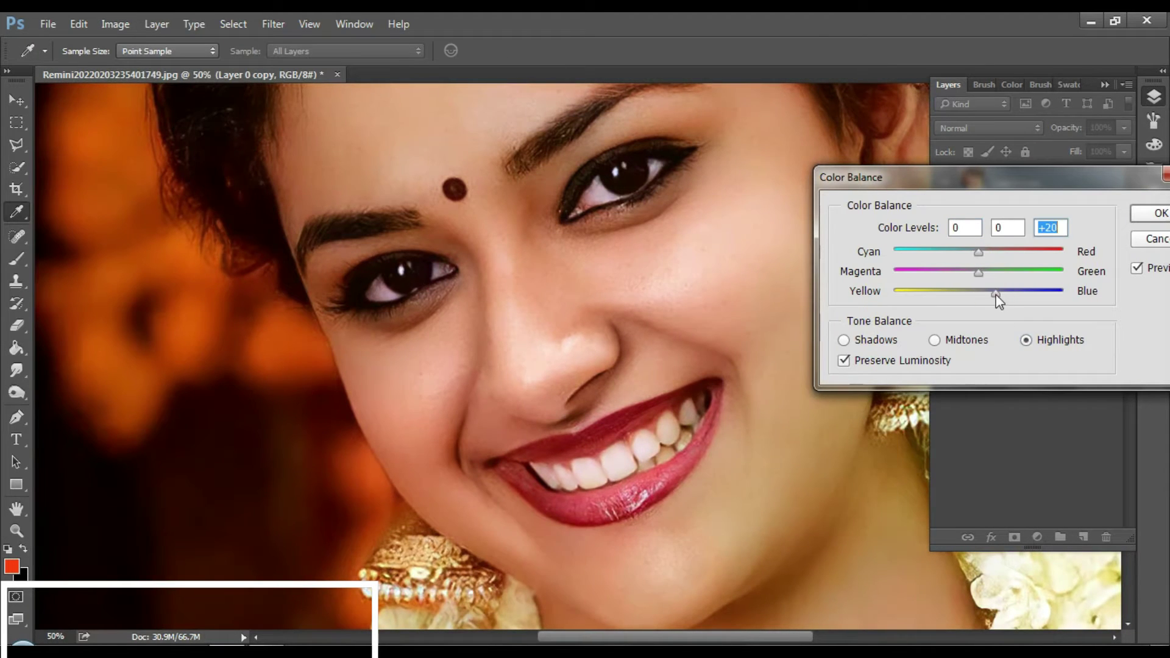
click(978, 294)
drag(978, 272, 978, 279)
key(Escape)
Apply Hue/Saturation with a +22 saturation boost, then fit the photo and zoom in on the face.
click(116, 23)
click(342, 160)
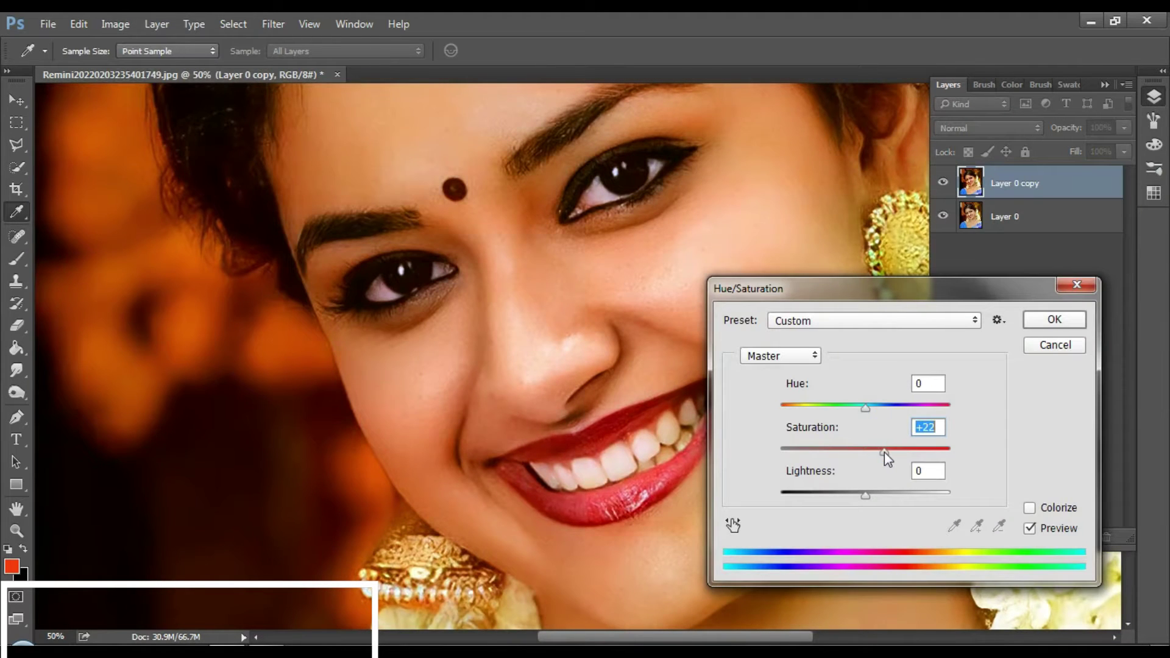
key(Return)
key(ctrl+0)
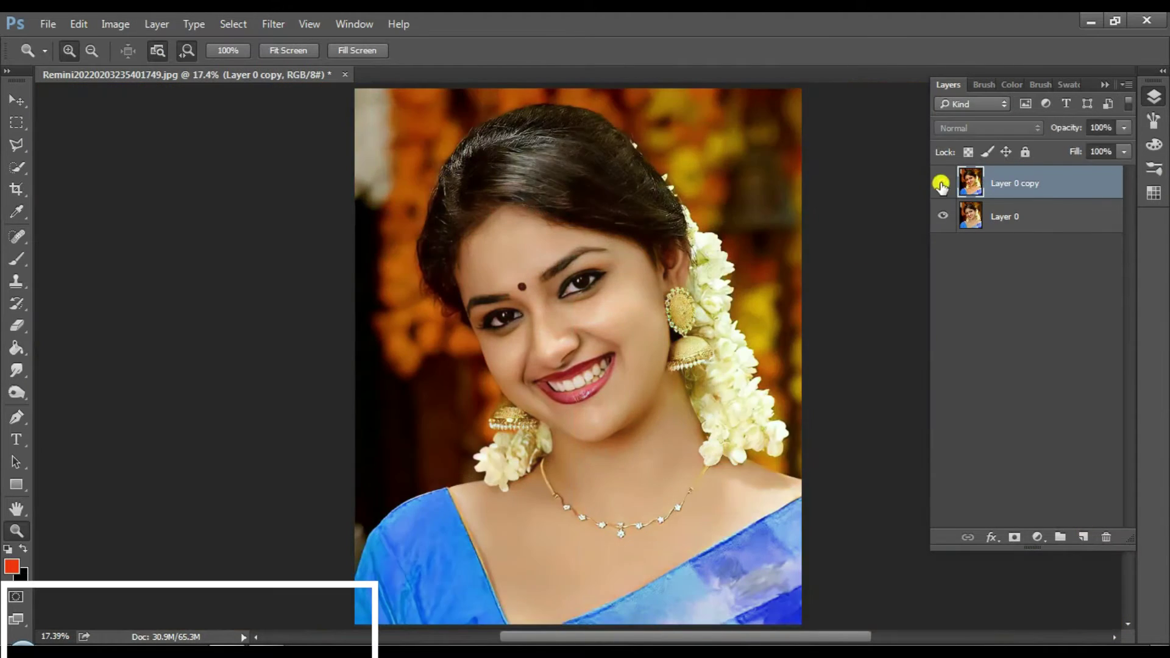
click(573, 322)
scroll(680, 317, down, 2)
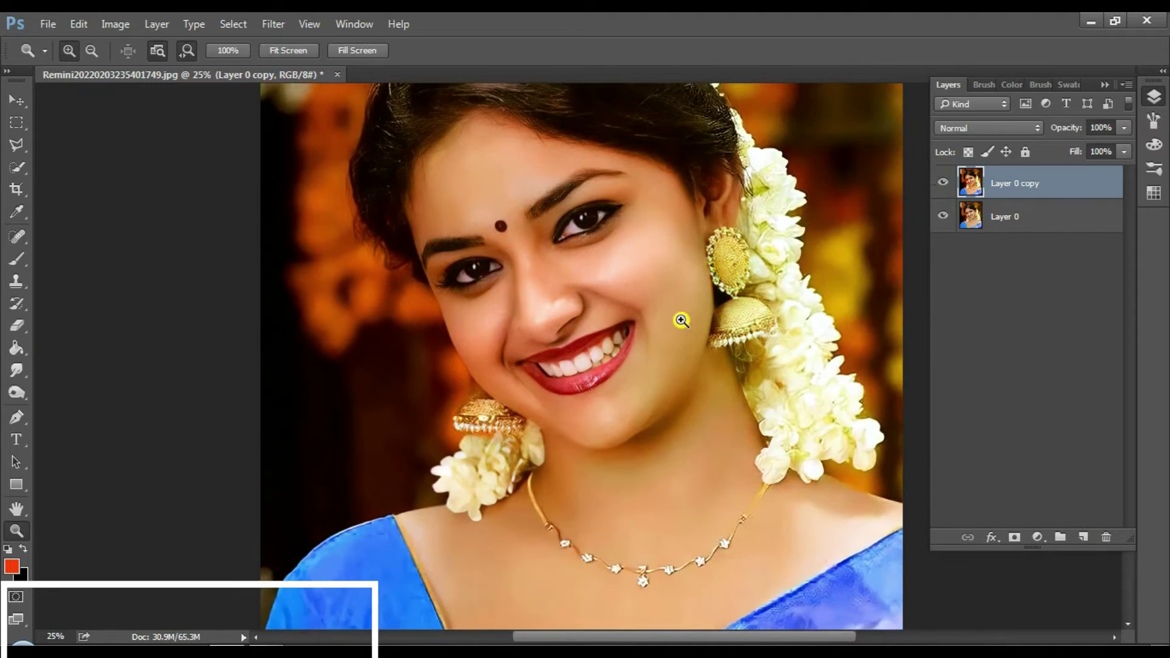
scroll(679, 318, down, 3)
Start a pen path along the shoulder edge, undoing a couple of misplaced points.
scroll(238, 449, down, 3)
click(277, 460)
key(p)
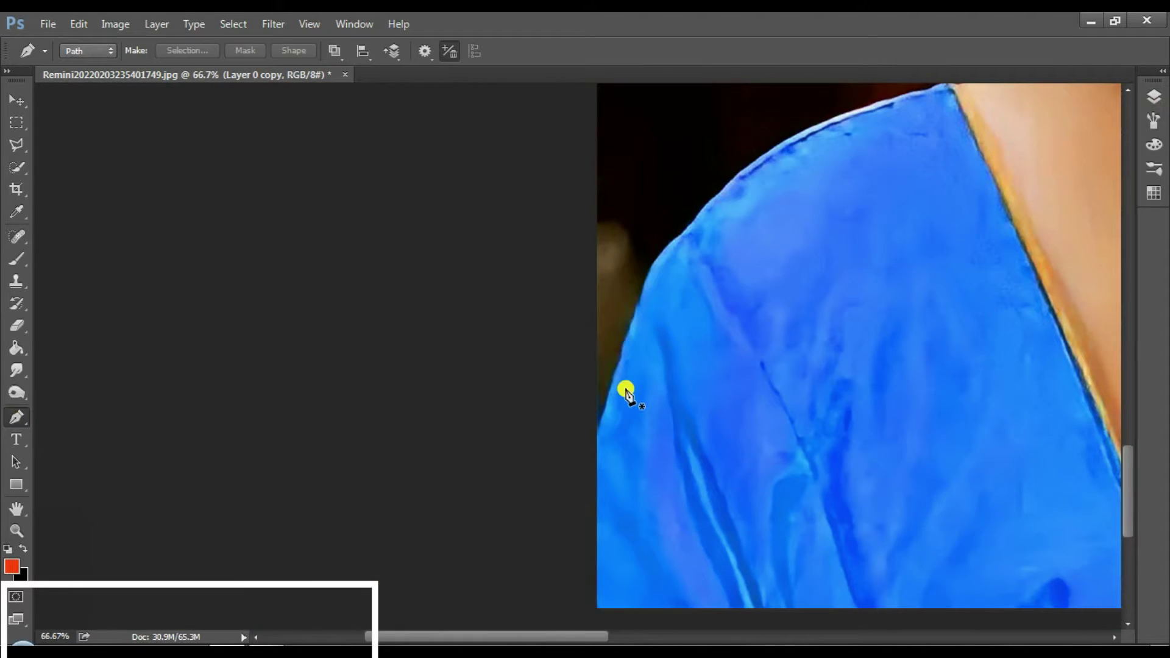
click(600, 427)
drag(625, 342, 628, 331)
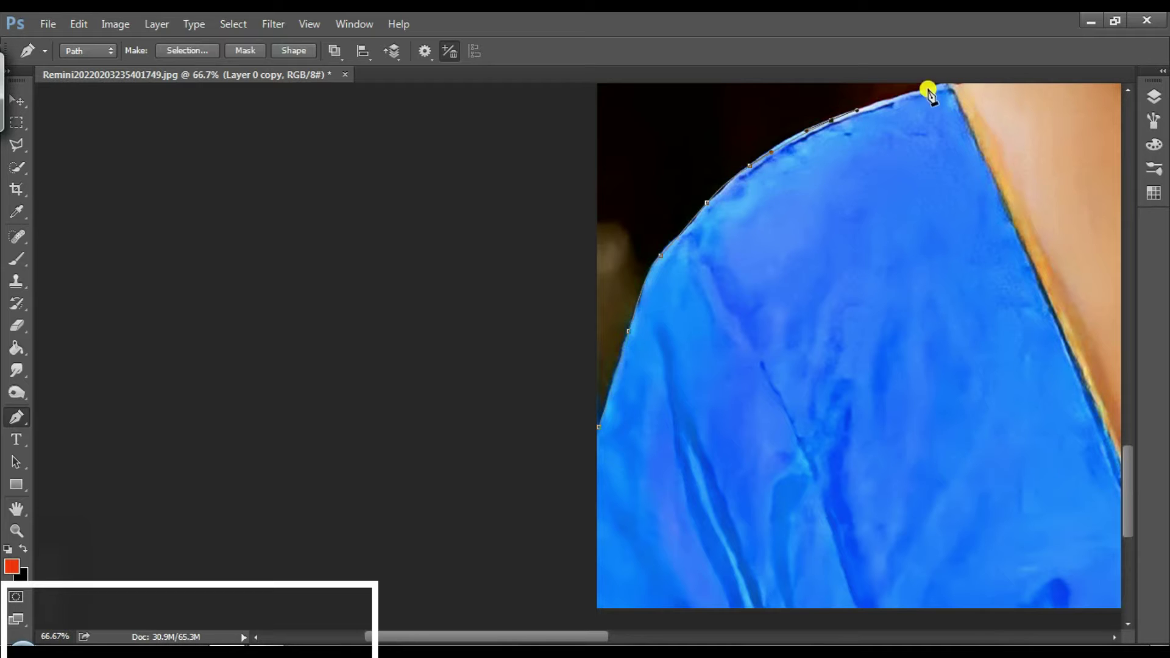
key(ctrl+plus)
drag(451, 399, 338, 404)
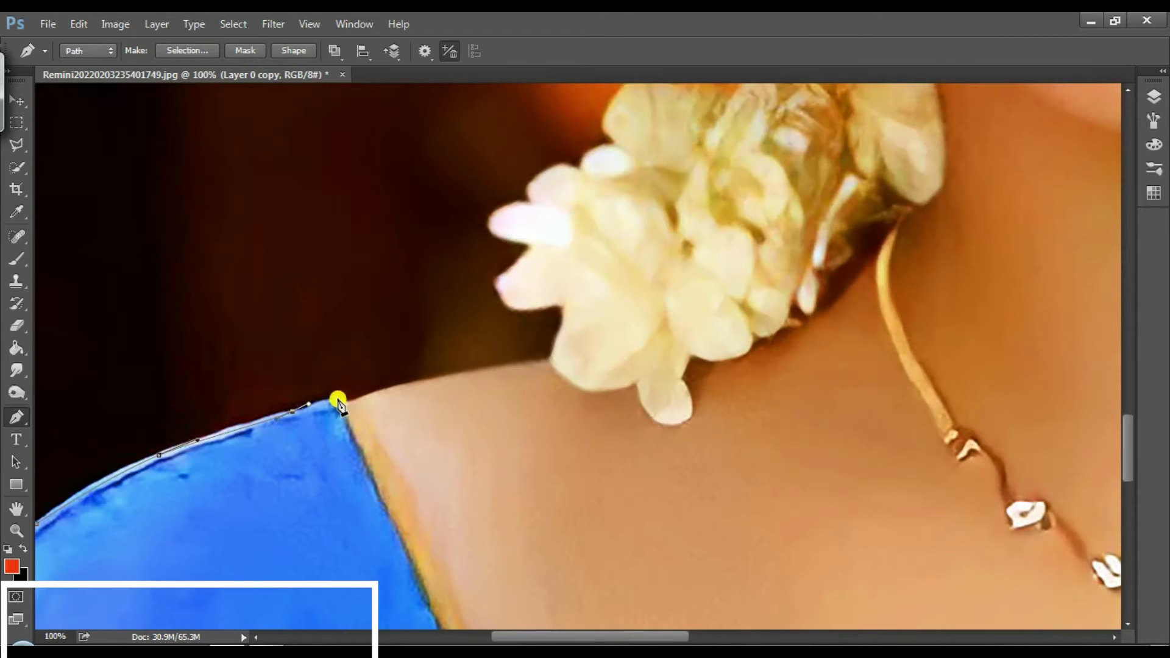
key(ctrl+alt+z)
click(559, 321)
key(ctrl+alt+z)
Continue the pen path past the lips and earring and up along the cheek.
drag(544, 303, 388, 356)
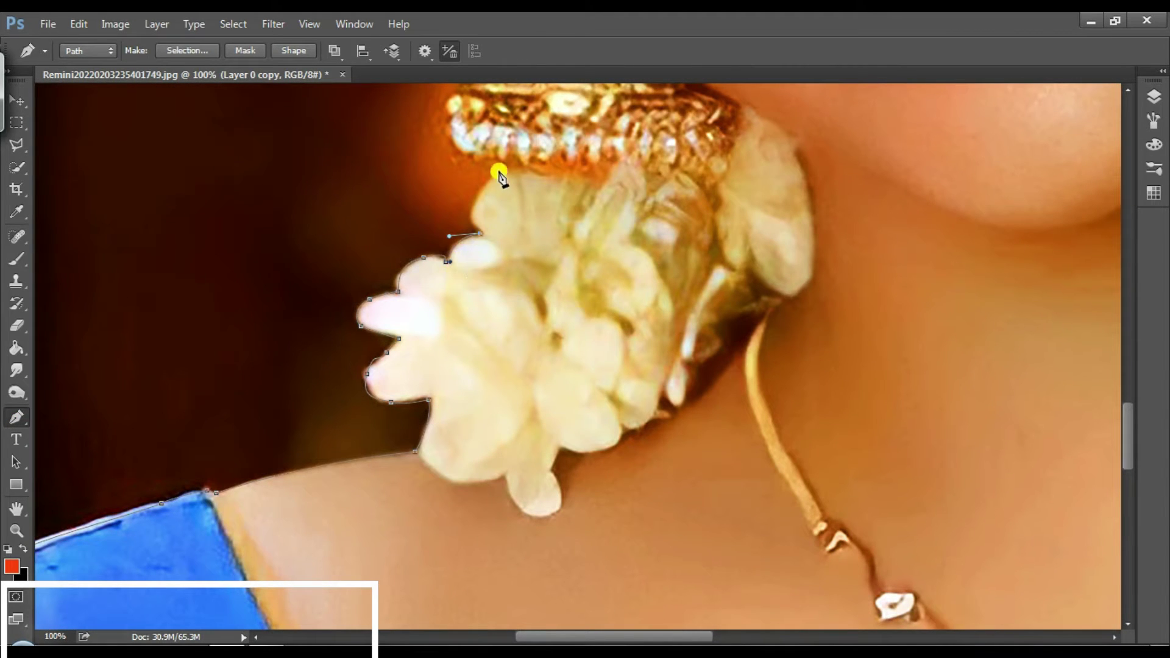
mouse_move(472, 299)
mouse_down()
mouse_move(483, 347)
mouse_move(316, 346)
mouse_up()
click(17, 420)
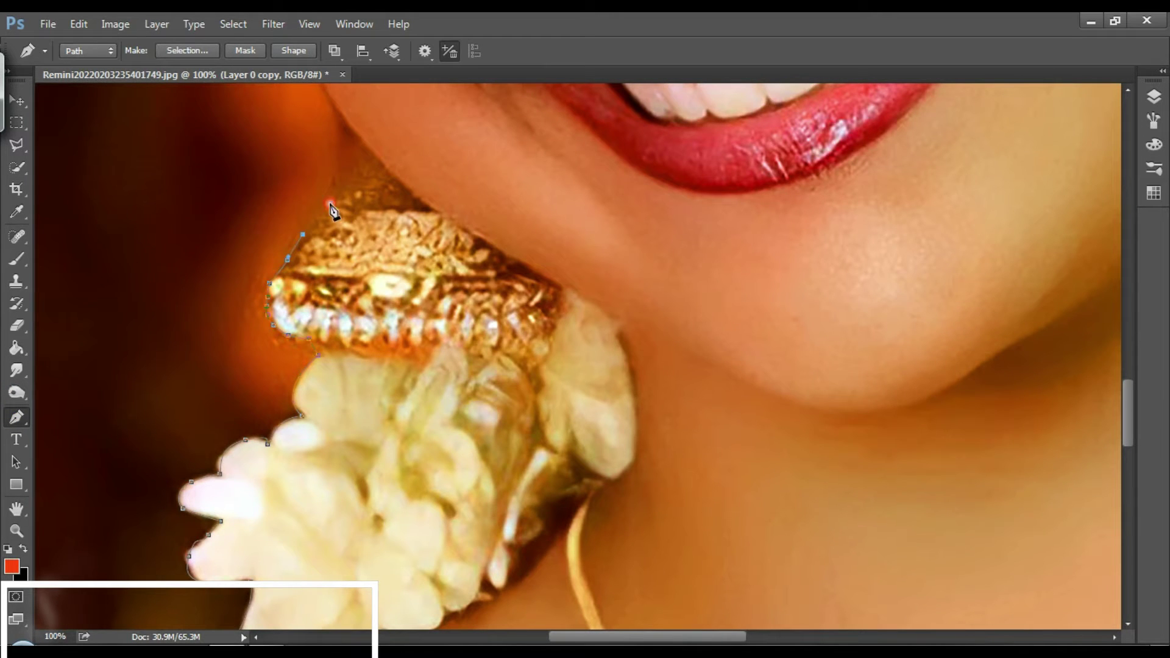
scroll(259, 387, up, 8)
scroll(259, 387, down, 1)
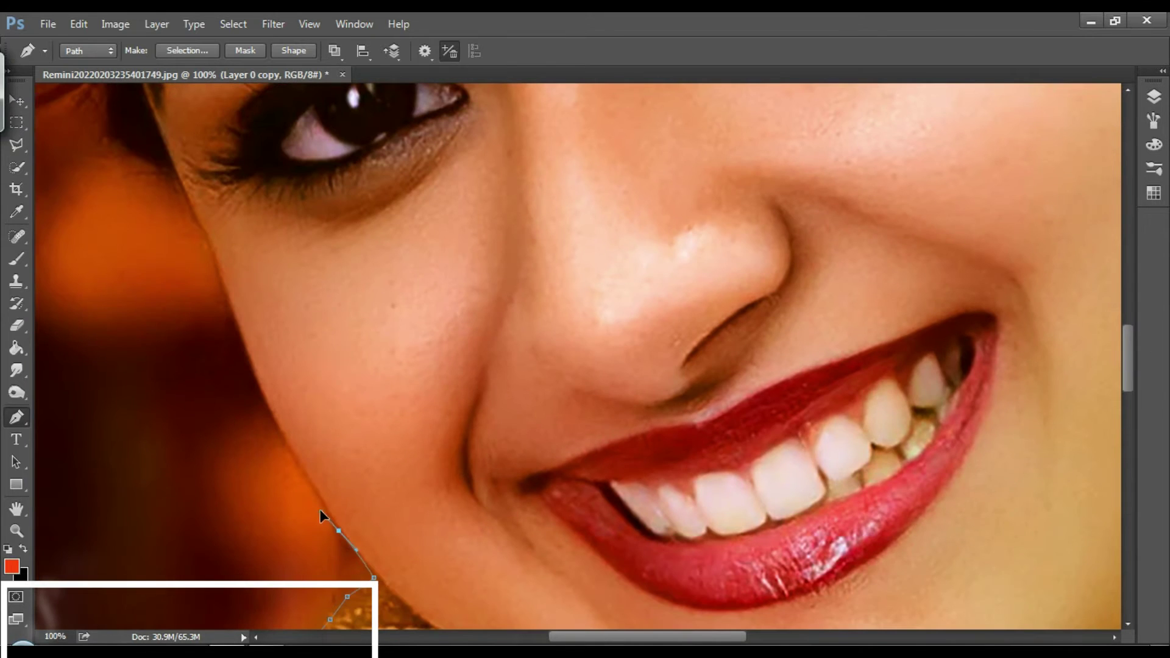
drag(254, 373, 247, 353)
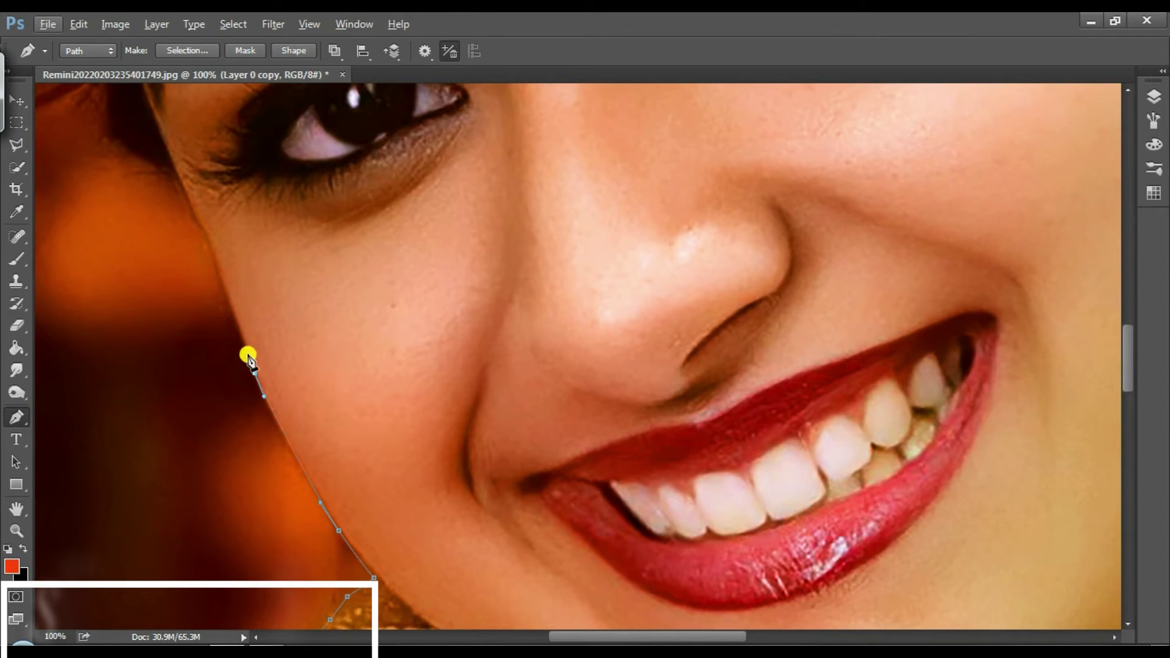
drag(219, 276, 209, 248)
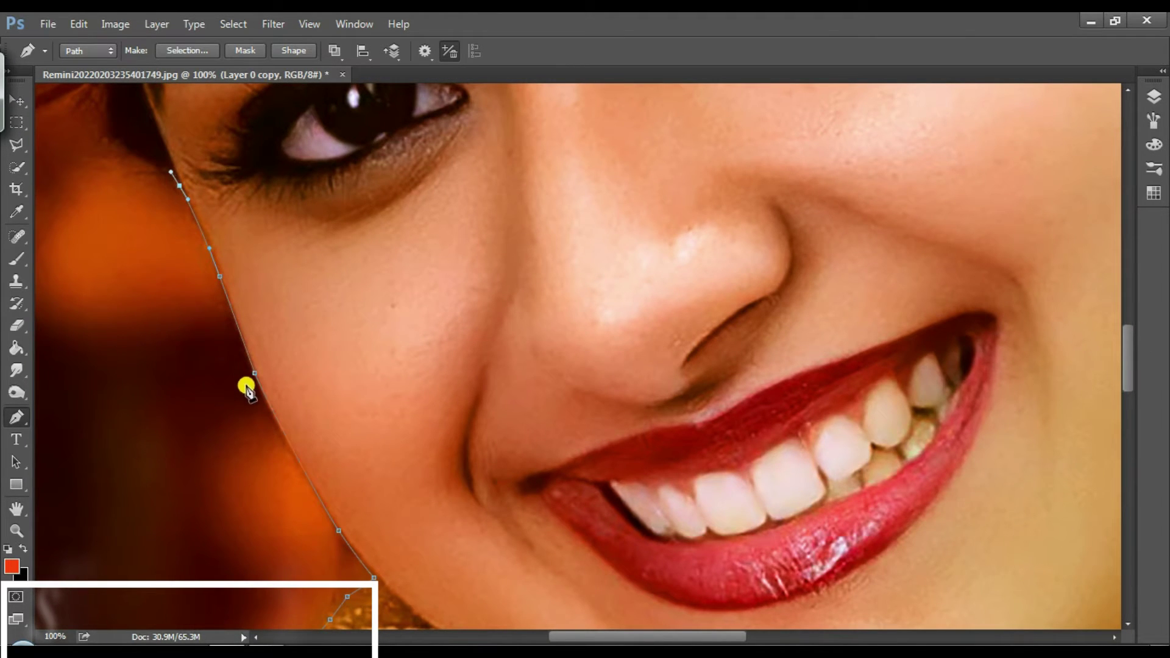
Add pen path points along the hair edge by the temple.
scroll(247, 389, up, 3)
scroll(261, 399, up, 4)
scroll(260, 399, left, 4)
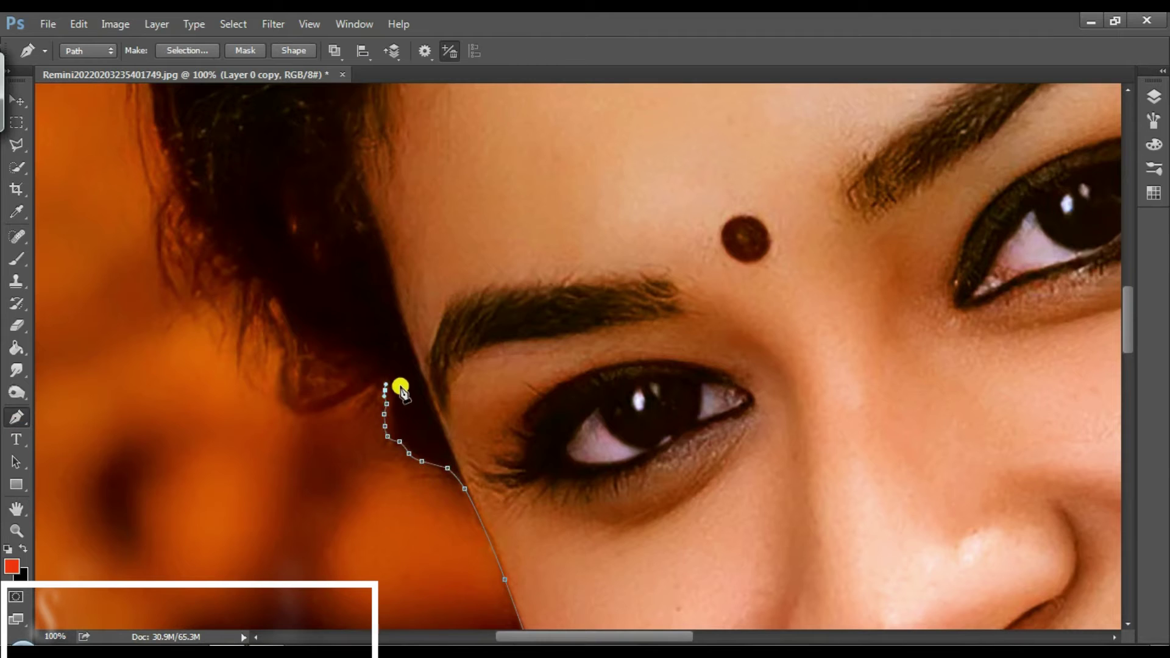
key(ctrl+minus)
click(444, 375)
click(434, 380)
click(423, 383)
click(401, 387)
click(384, 383)
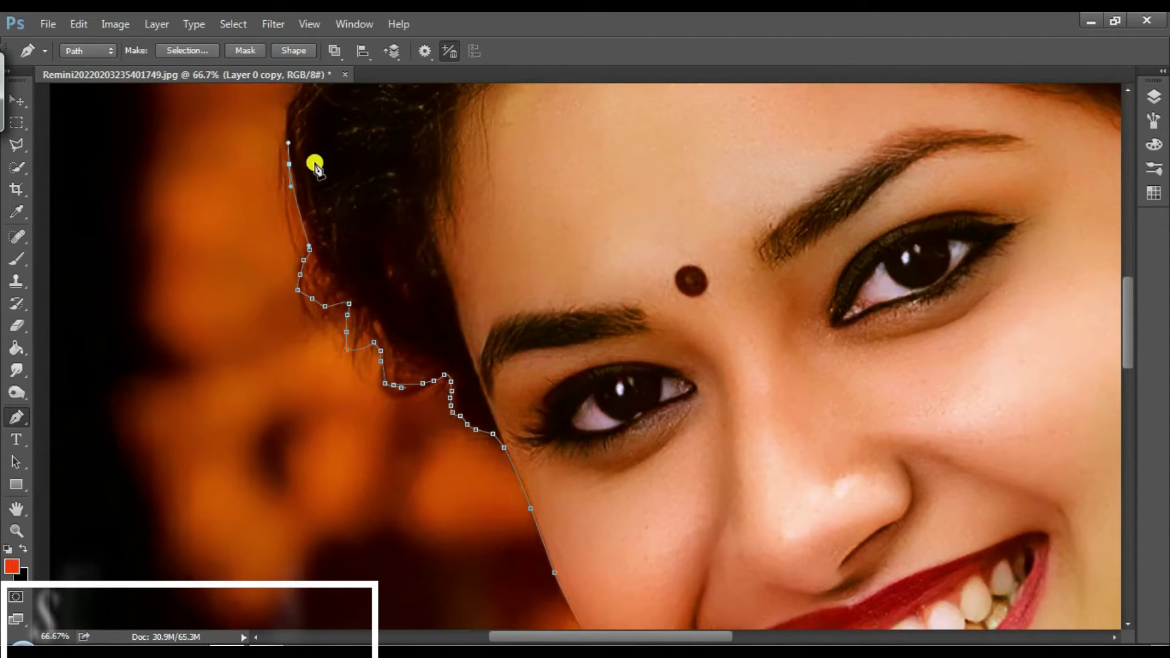
Curve the pen path over the top of the hair and down its back.
key(ctrl+minus)
scroll(310, 365, up, 5)
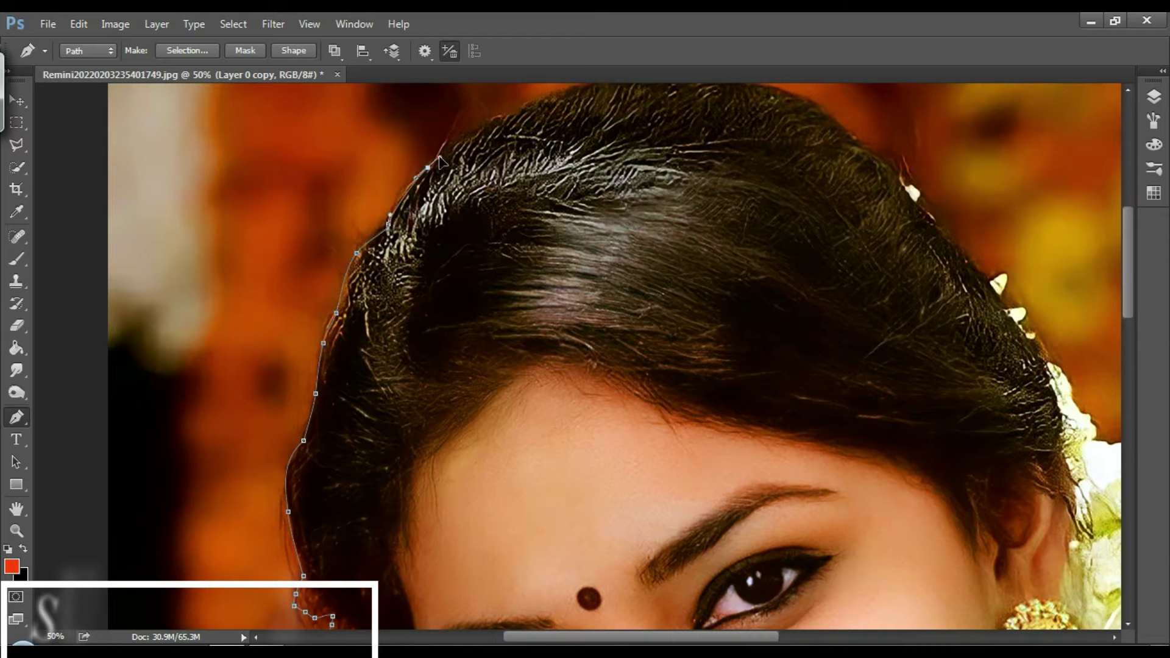
drag(549, 311, 640, 281)
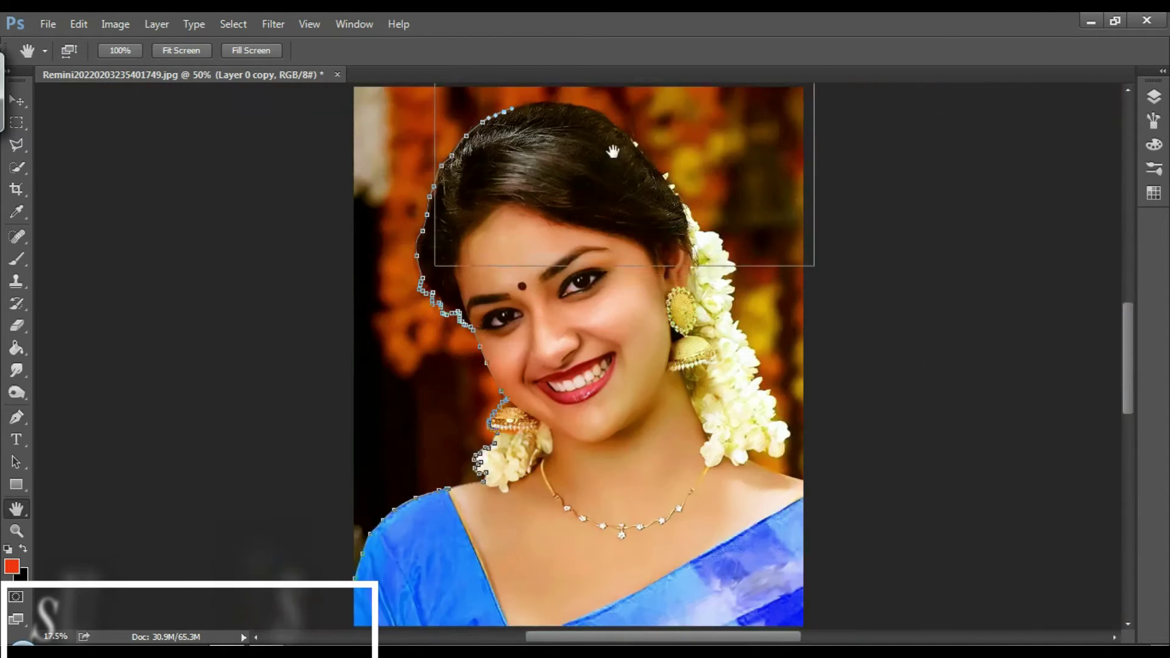
drag(504, 179, 531, 189)
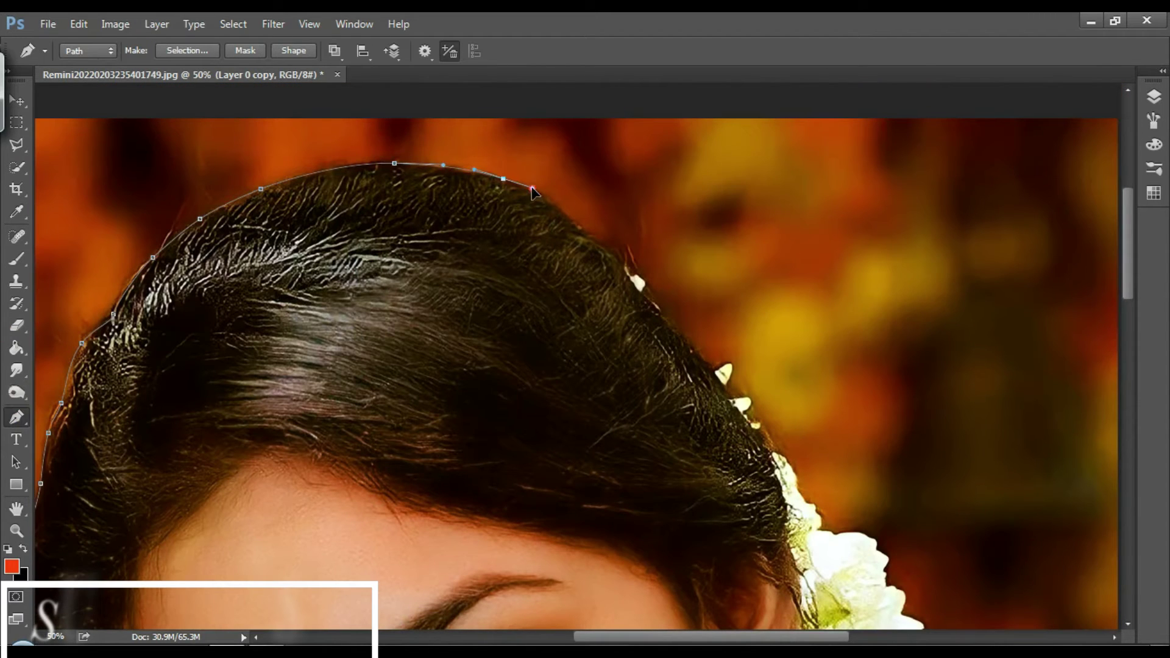
drag(698, 357, 753, 428)
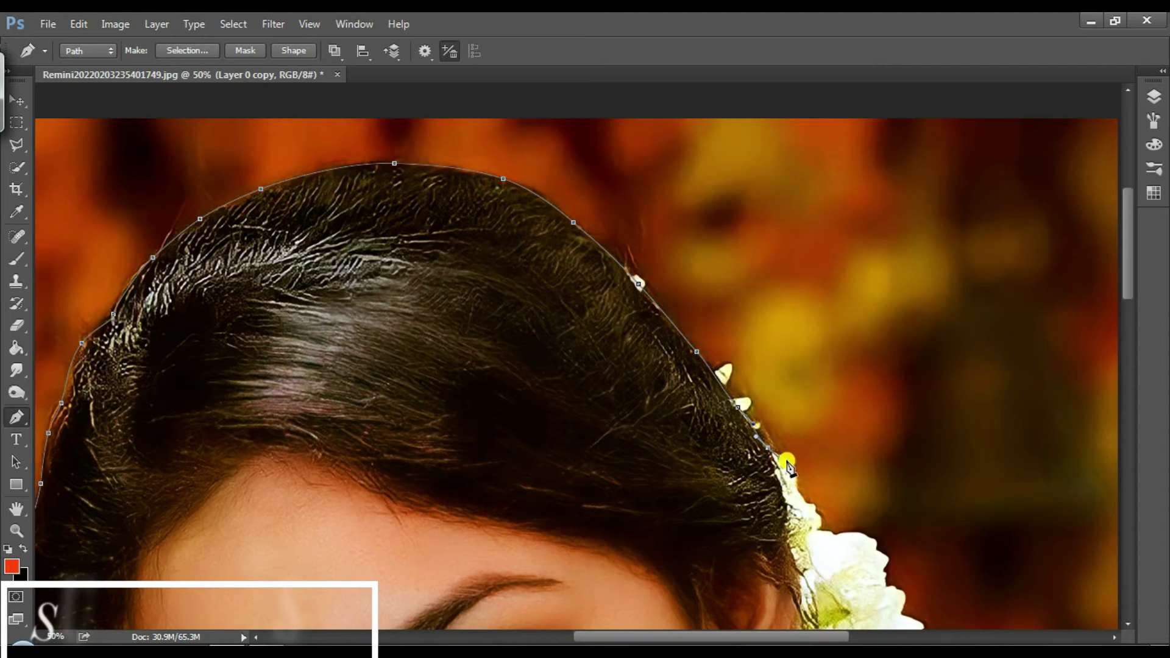
Trace the path around the ear and jasmine flowers down to the image's bottom edge.
key(ctrl+plus)
key(h)
drag(787, 466, 462, 193)
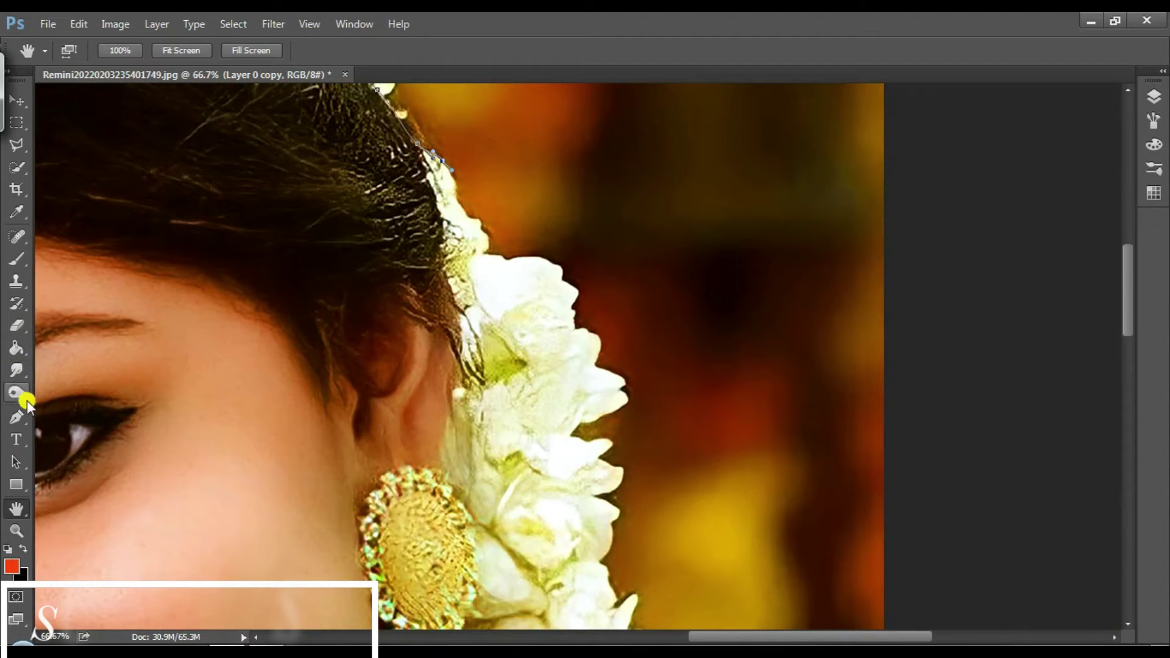
click(18, 417)
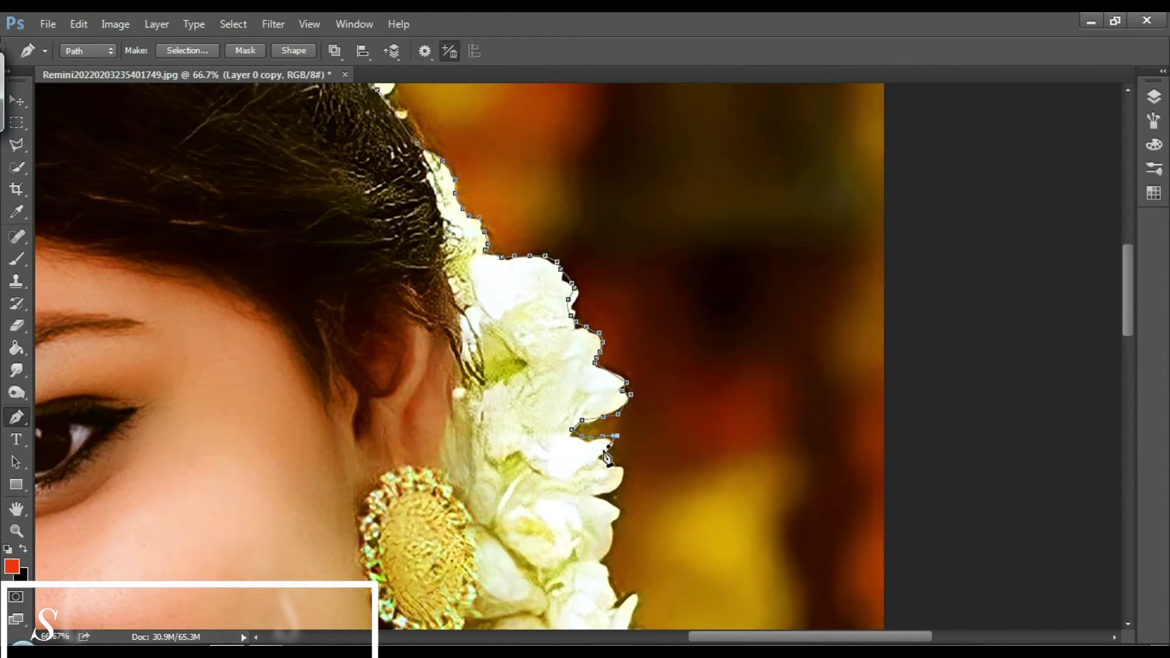
drag(1126, 307, 1126, 359)
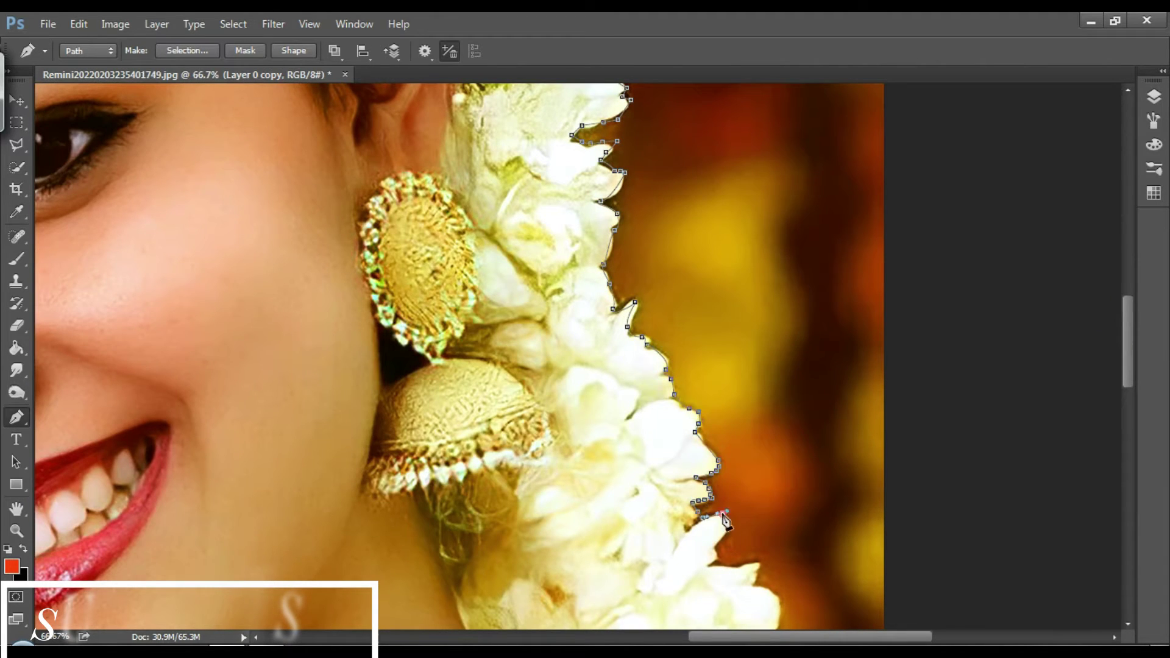
drag(1124, 352, 1124, 420)
click(752, 262)
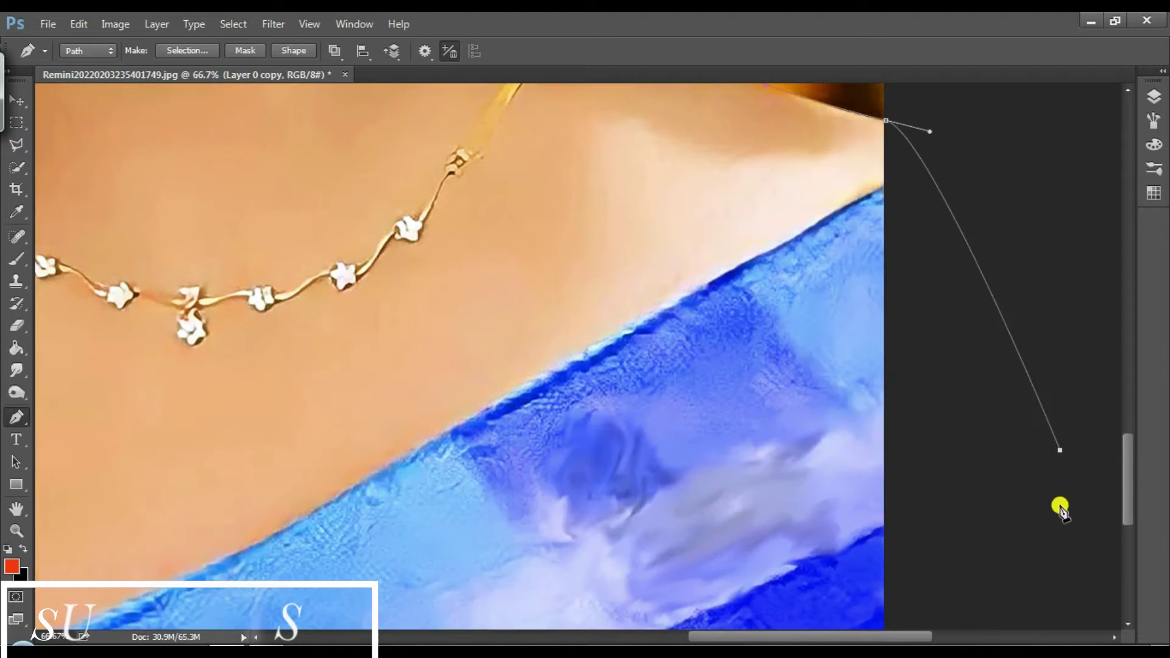
drag(1118, 452, 1118, 588)
drag(670, 631, 411, 499)
click(407, 492)
drag(1127, 545, 1137, 481)
Close the path, make it a selection, and mask Layer 0 copy with it.
click(296, 472)
right_click(619, 244)
click(678, 326)
click(676, 188)
key(z)
key(ctrl+0)
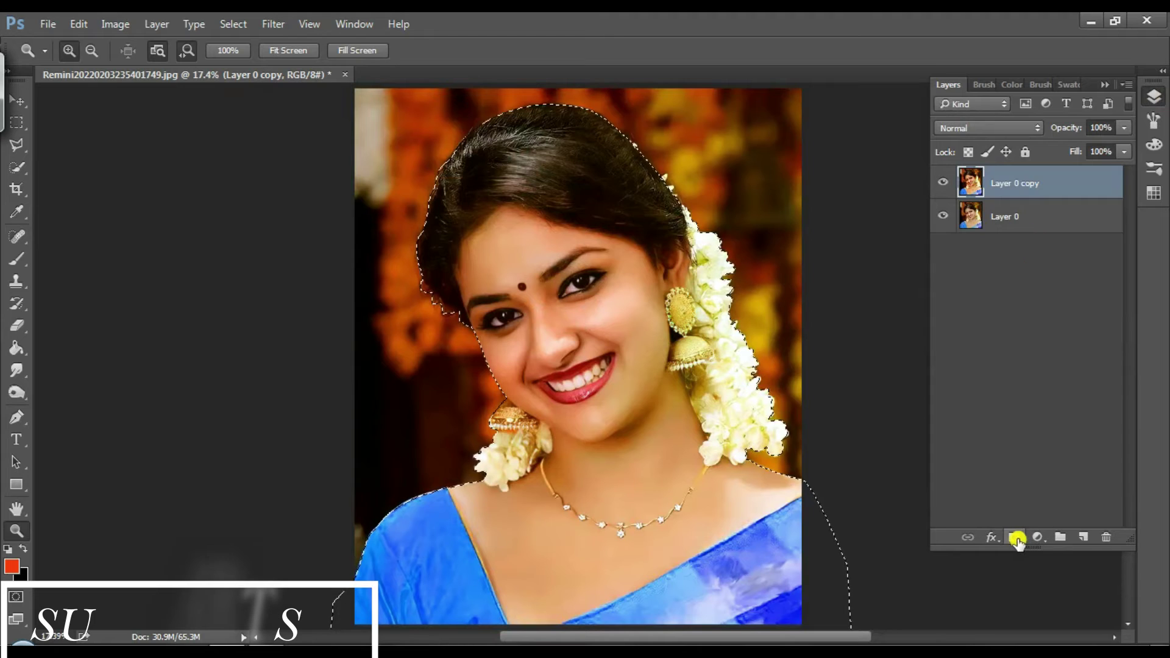
click(1014, 537)
Hide Layer 0 and add a dark purple Solid Color fill layer.
click(943, 215)
click(1039, 219)
click(1041, 537)
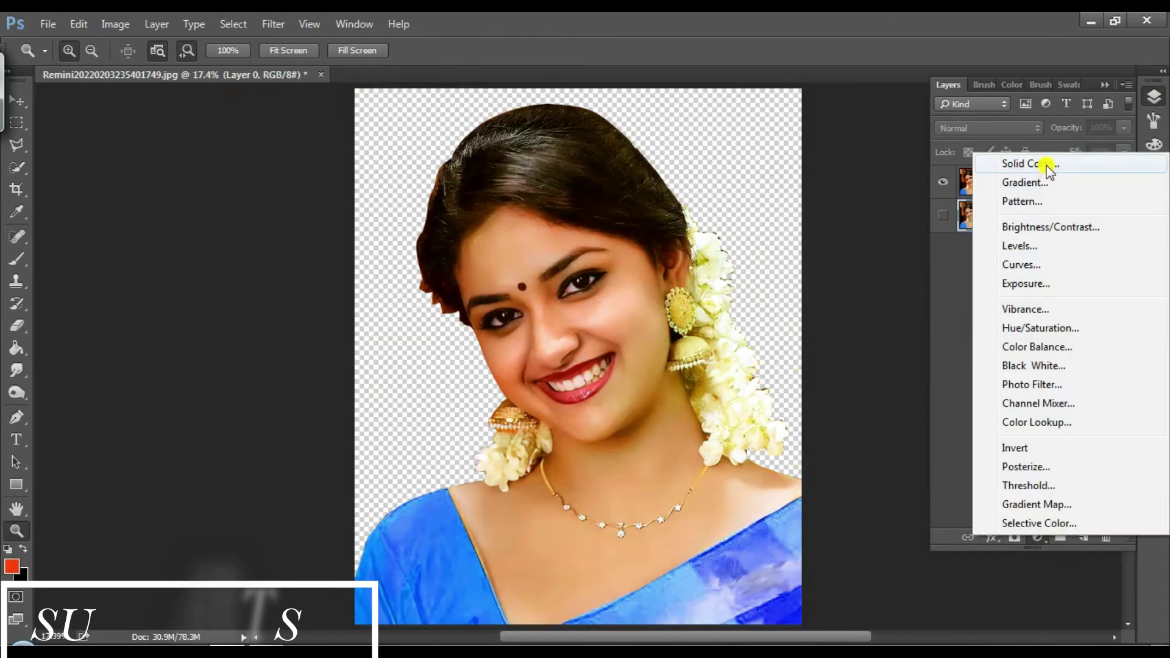
click(1032, 162)
text(763c00)
click(793, 596)
drag(285, 283, 224, 286)
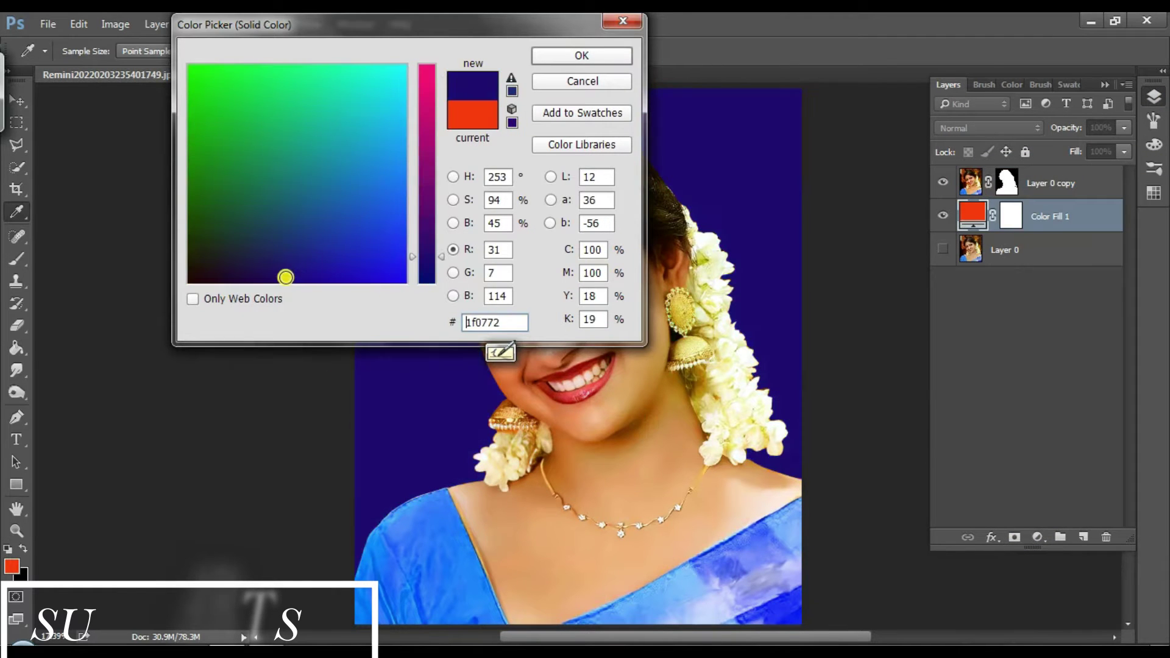
key(Return)
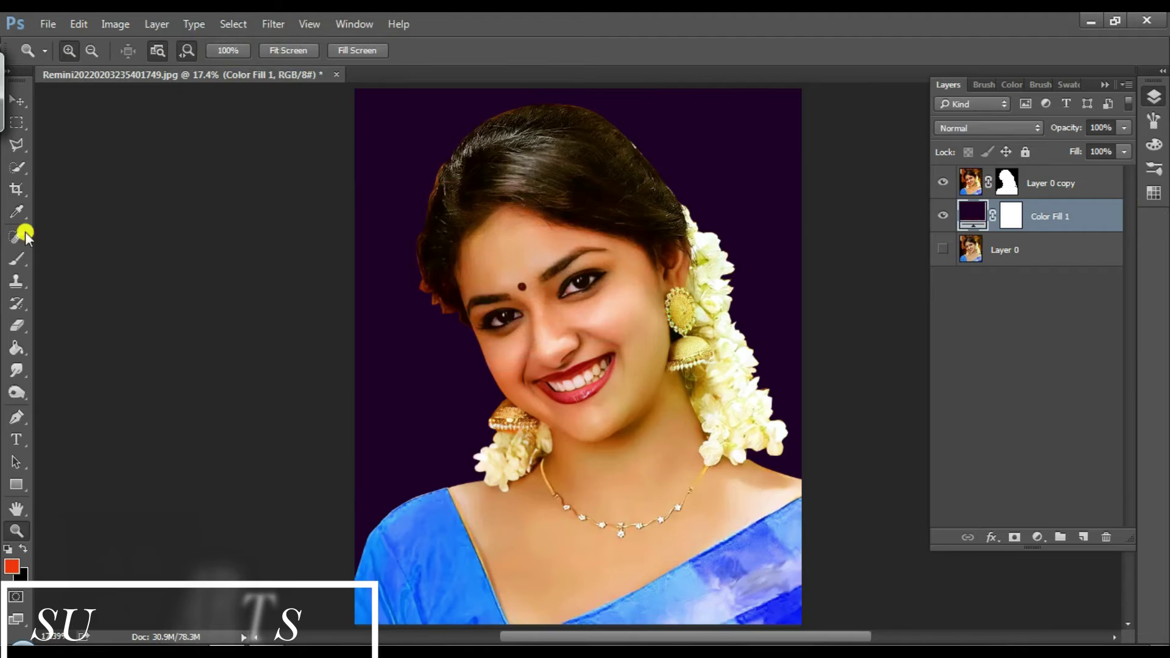
Widen the canvas to the left of the portrait with the Crop tool.
click(16, 189)
drag(355, 357, 218, 354)
click(707, 53)
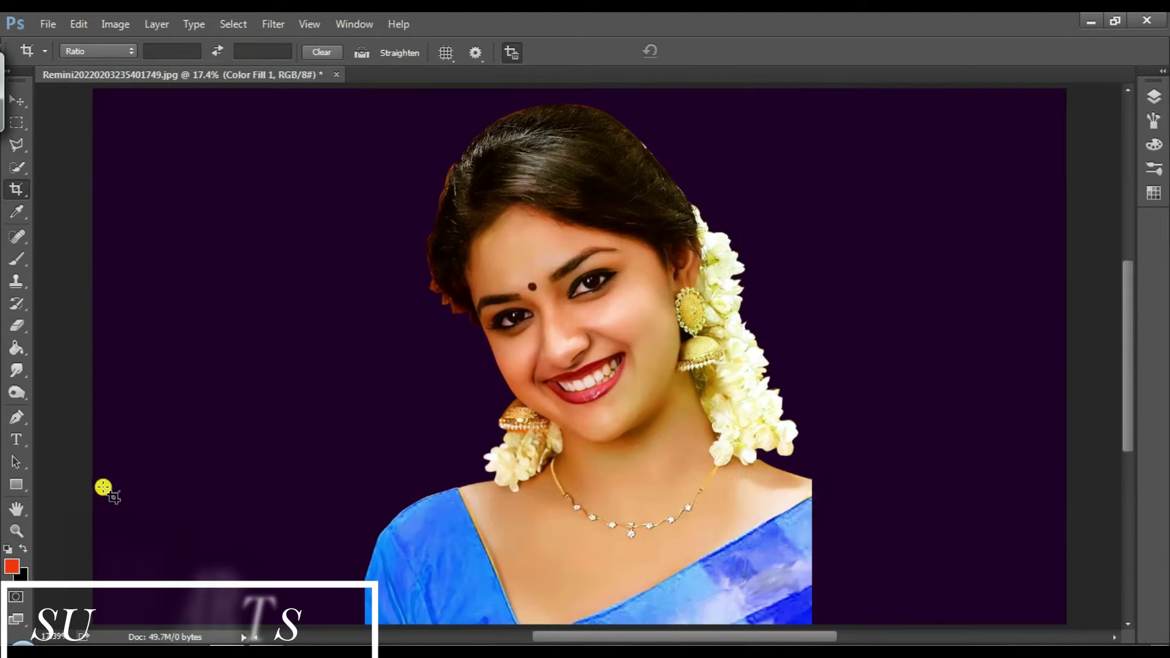
key(ctrl+minus)
key(ctrl+minus)
key(z)
click(1152, 97)
Change Color Fill 1 to navy #001128 and duplicate the portrait as Layer 0 copy 2.
click(1036, 177)
click(497, 310)
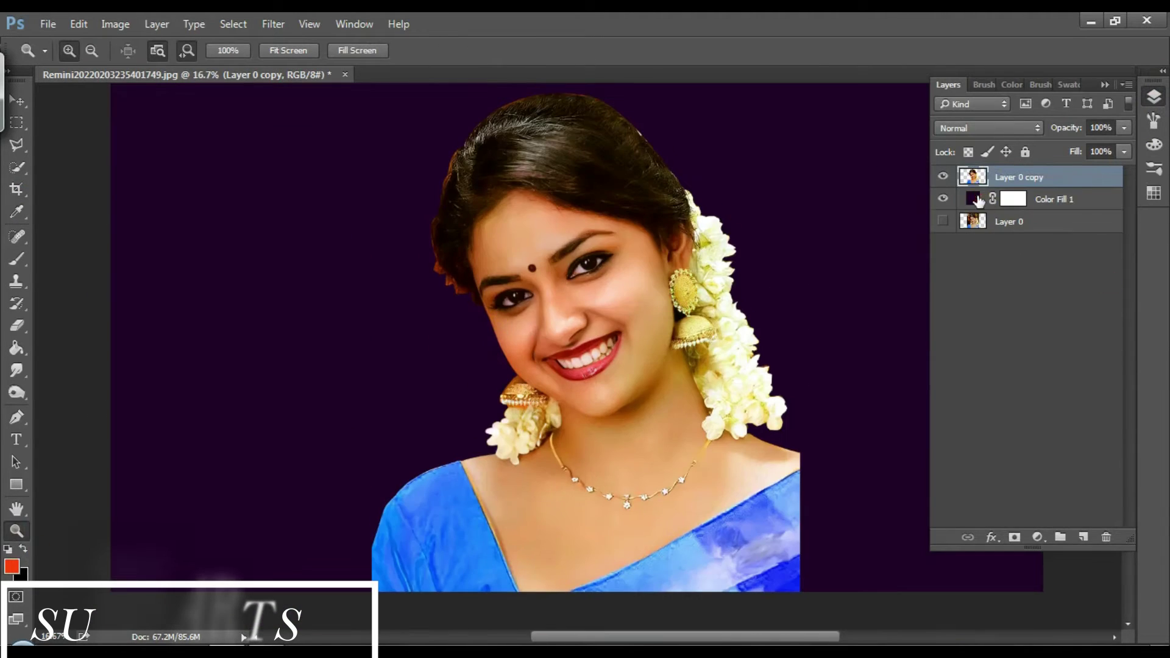
double_click(972, 198)
click(514, 490)
click(594, 373)
text(001128)
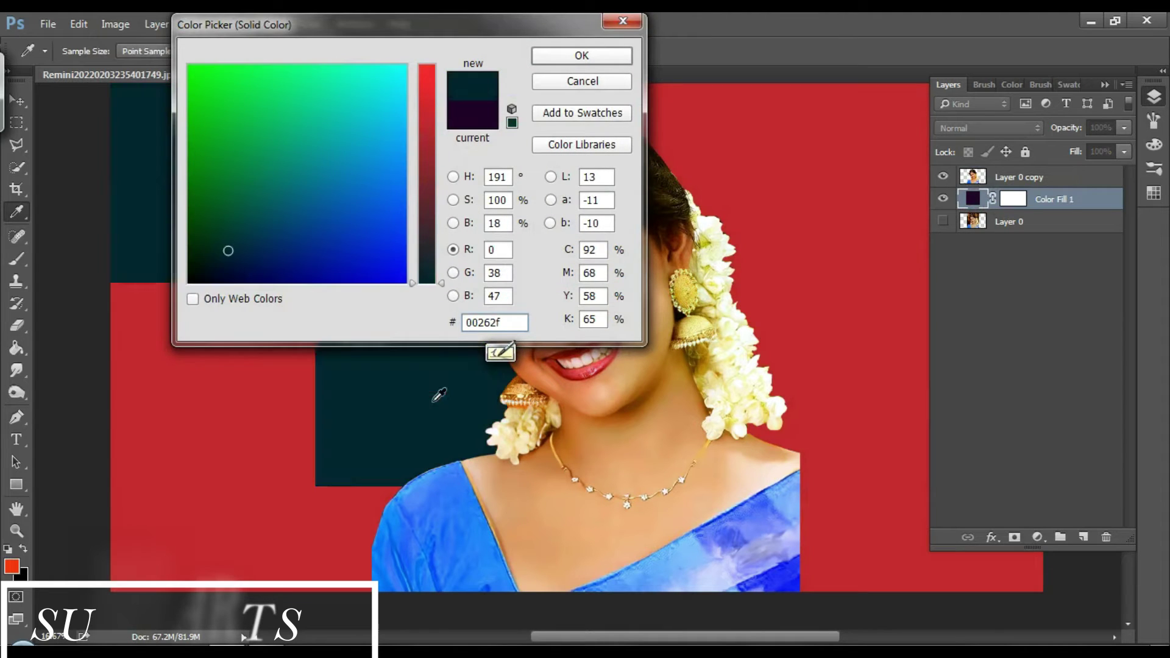
key(Return)
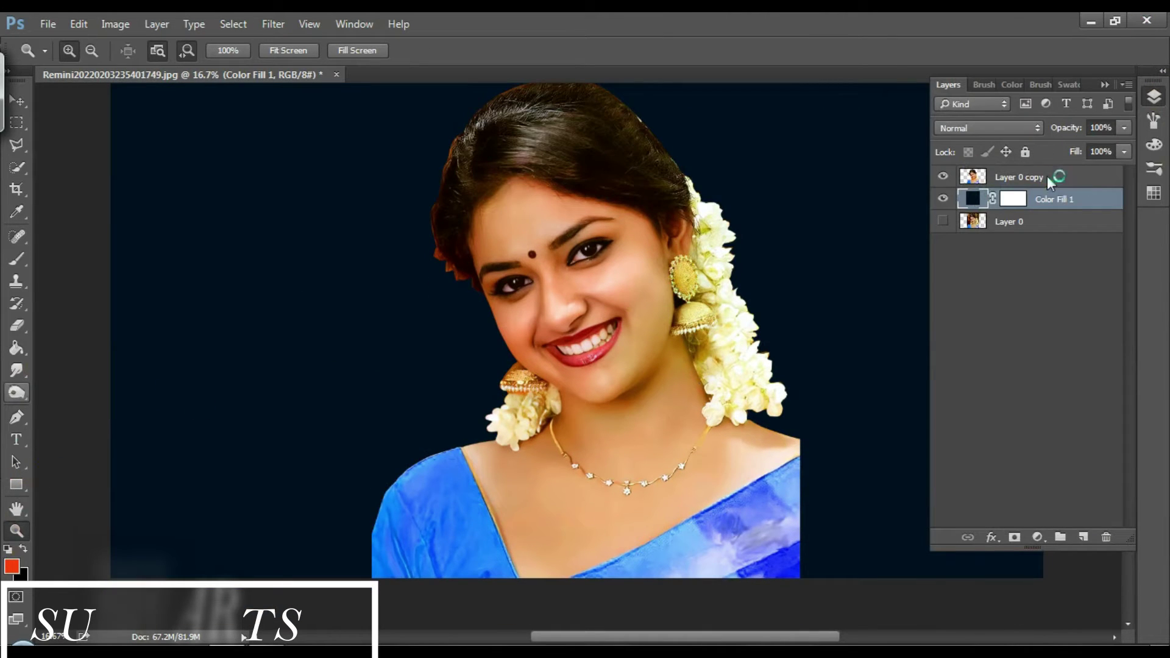
drag(1050, 183, 1063, 183)
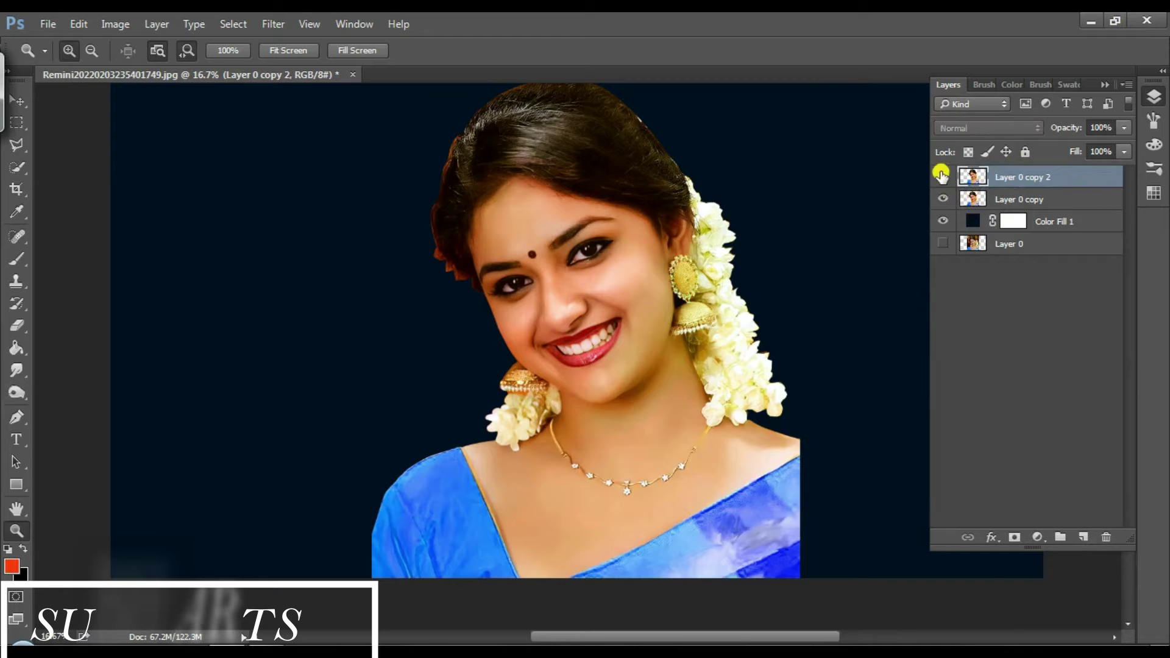
Group the lower layers into Group 1, leaving Layer 0 copy 2 selected on top.
click(1029, 199)
shift+click(1052, 243)
key(ctrl+g)
click(962, 198)
click(1033, 176)
Sharpen Layer 0 copy 2 with Unsharp Mask, adjusting the radius.
click(273, 24)
mouse_move(291, 344)
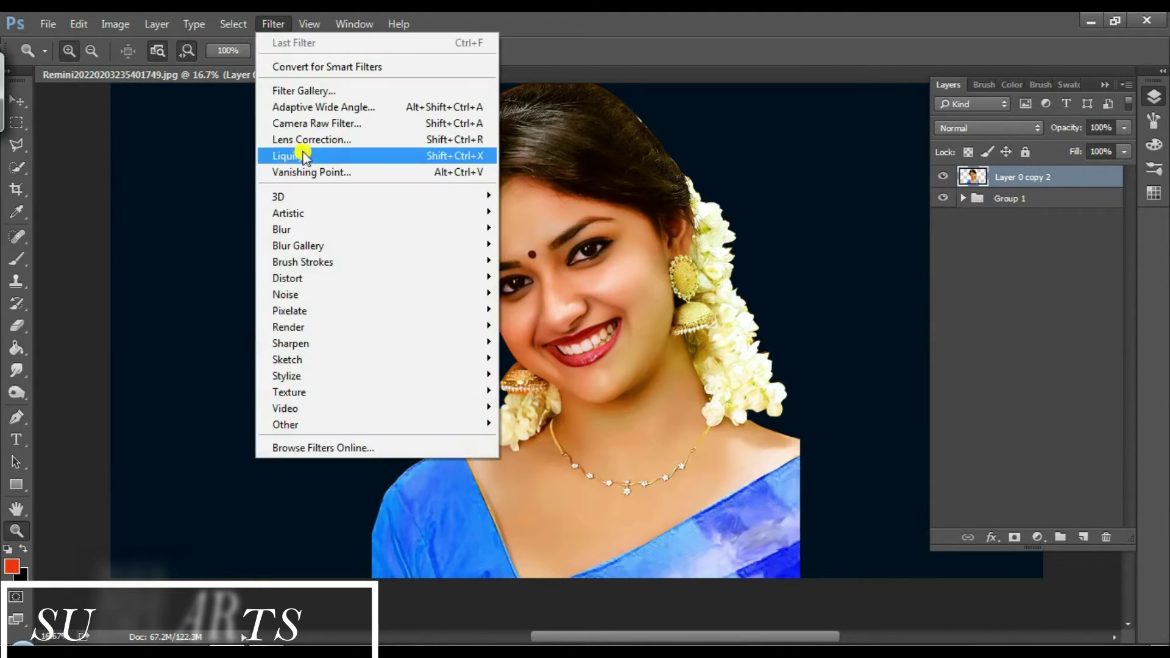
click(522, 405)
drag(631, 197, 831, 207)
drag(878, 519, 854, 530)
key(Return)
Zoom in on the face and toggle Layer 0 copy 2 off and on to compare.
key(z)
click(576, 295)
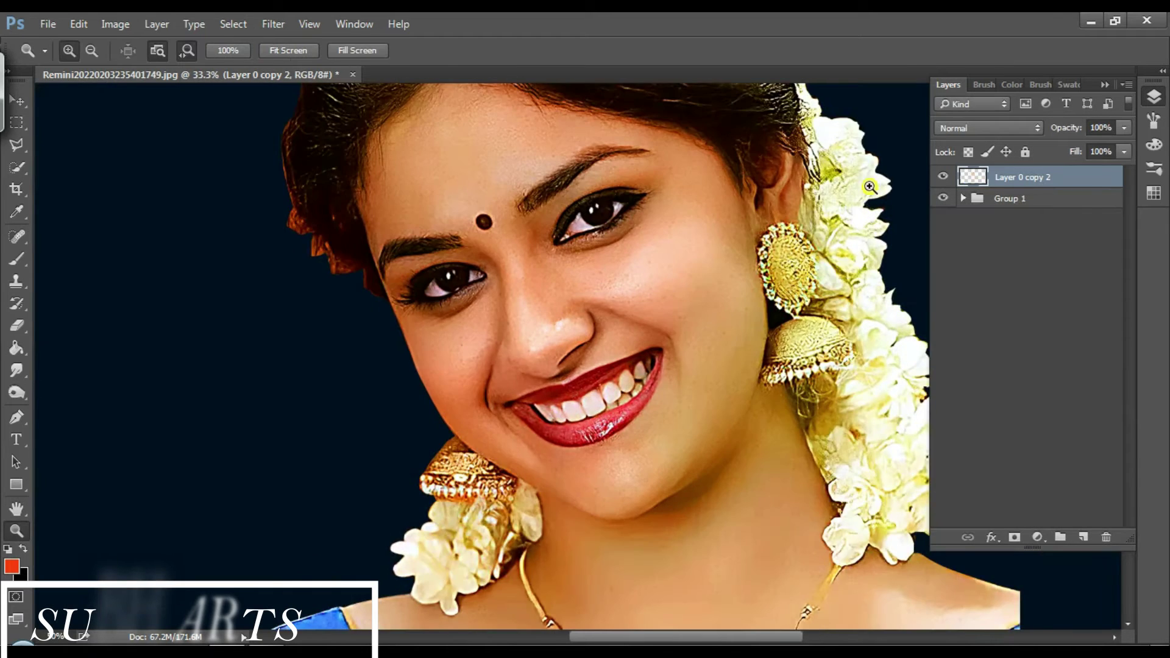
click(962, 198)
click(1153, 96)
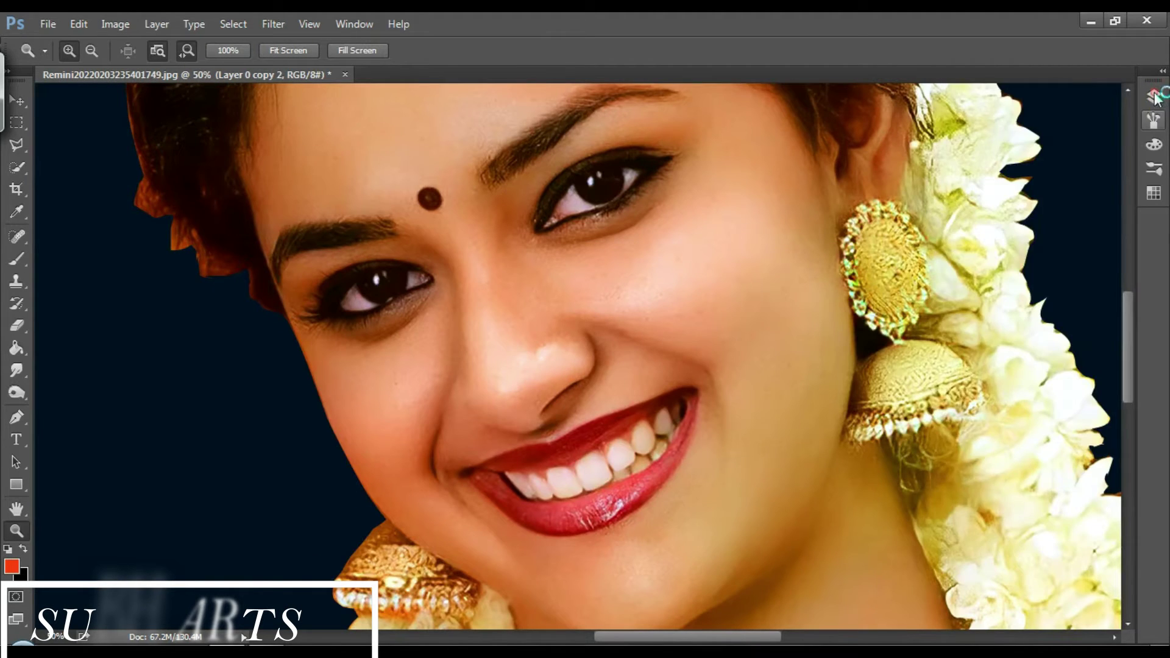
click(1153, 97)
click(962, 198)
click(943, 177)
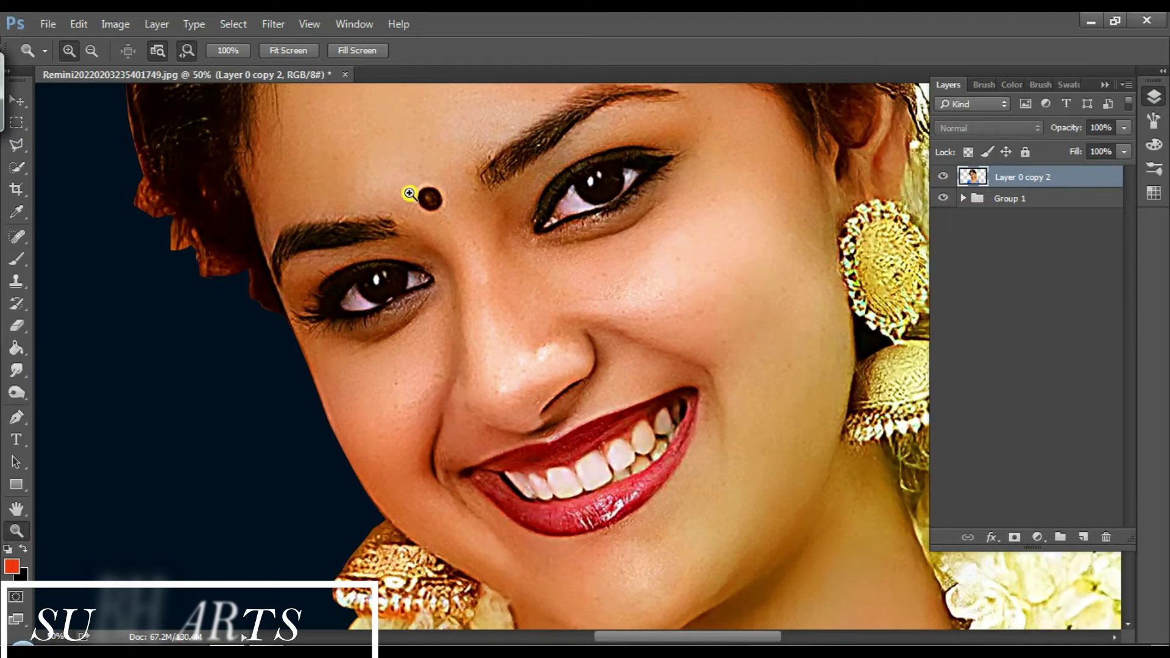
scroll(410, 190, up, 3)
click(268, 271)
Set up the Smudge tool with a soft round brush at size 150.
key(o)
right_click(334, 326)
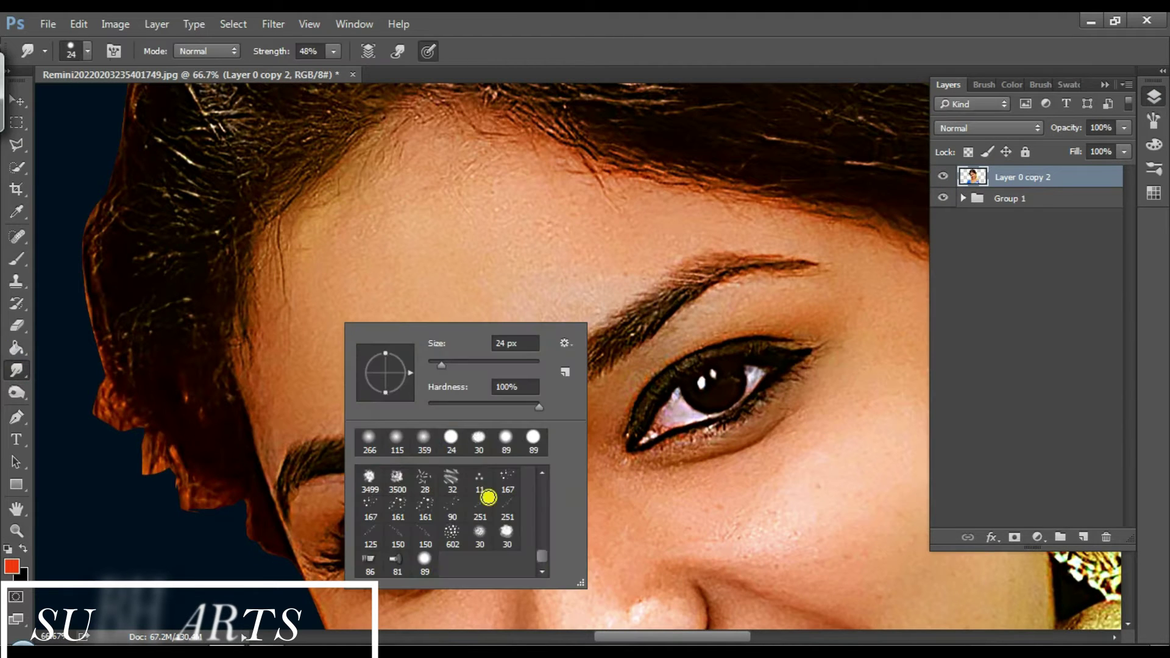
click(426, 508)
drag(511, 364, 453, 364)
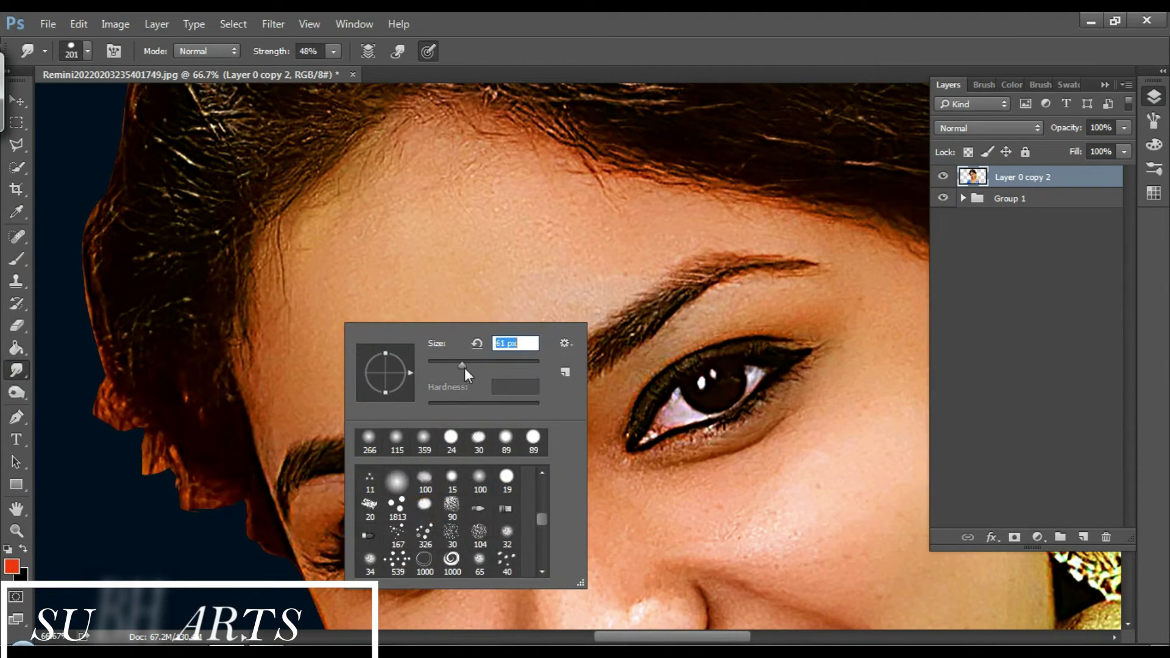
click(1153, 120)
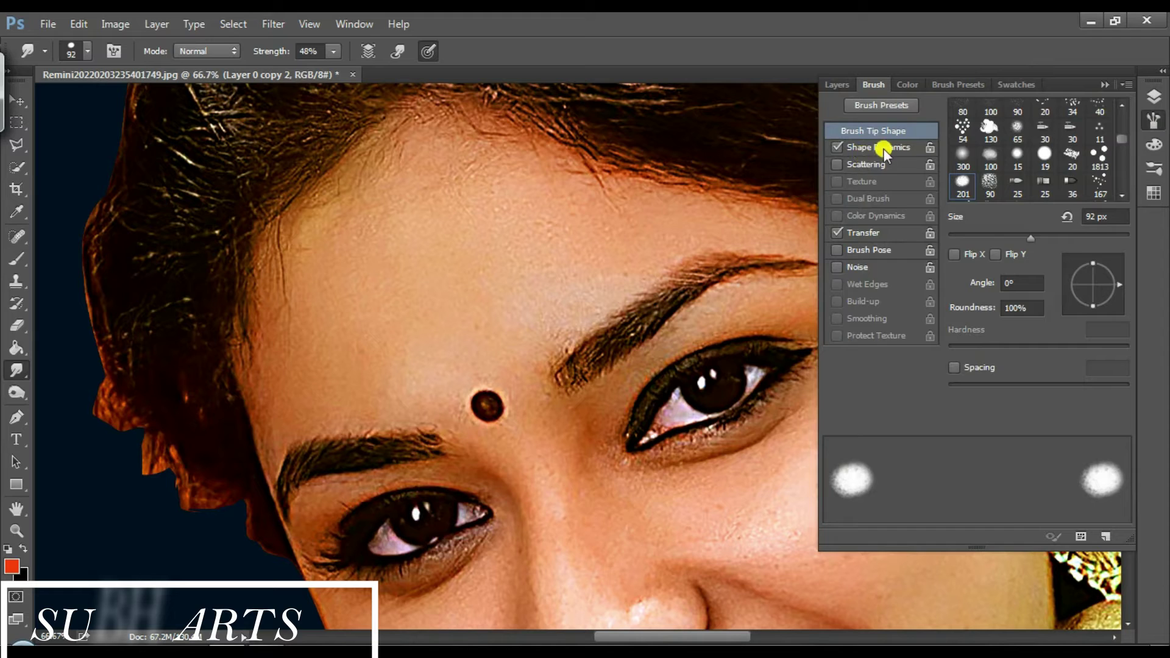
click(1153, 120)
key(bracketright)
key(bracketright)
key(bracketright)
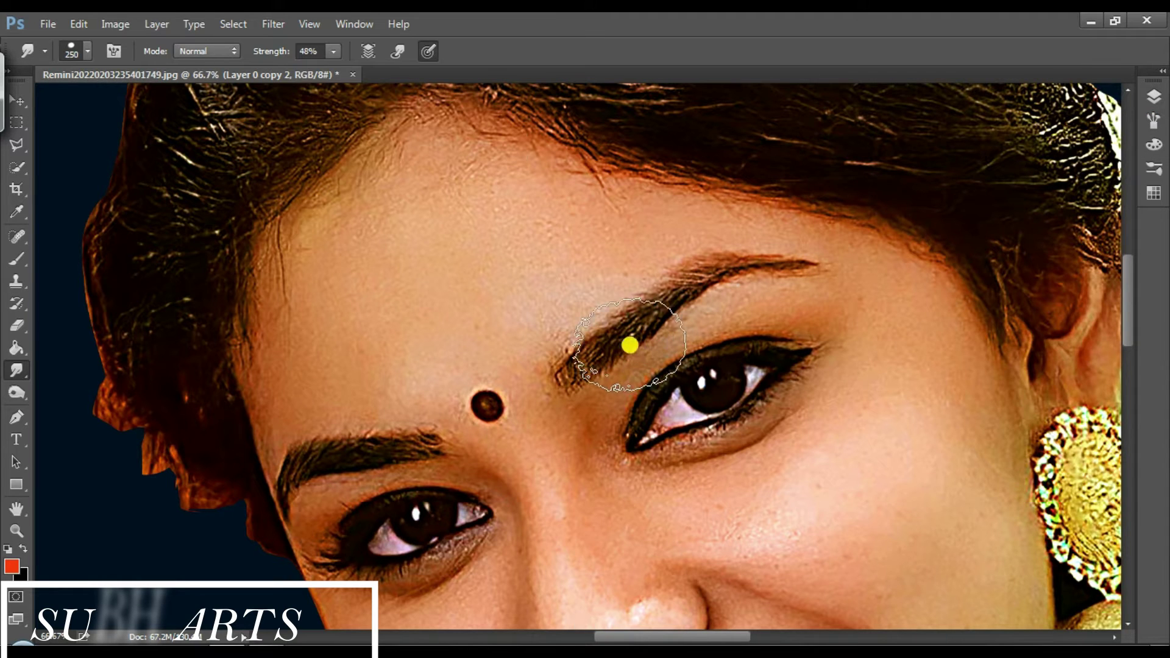
click(309, 51)
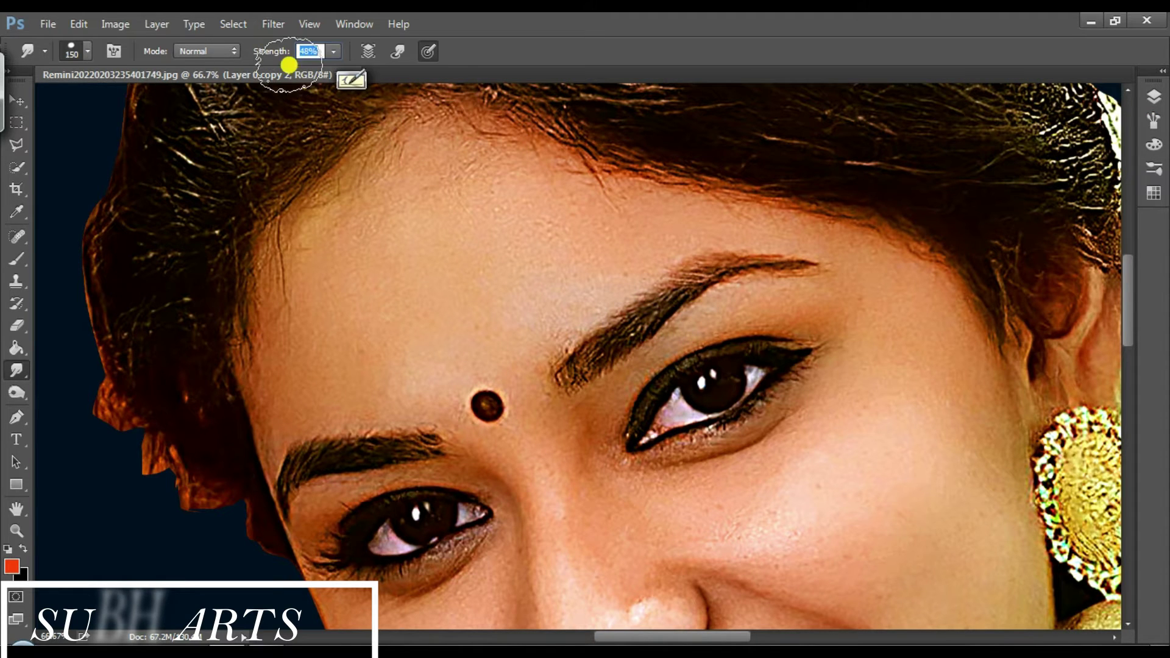
Smudge the forehead skin smooth, including beside the bindi and above the right eyebrow.
drag(311, 380, 287, 405)
key(bracketleft)
drag(302, 334, 280, 340)
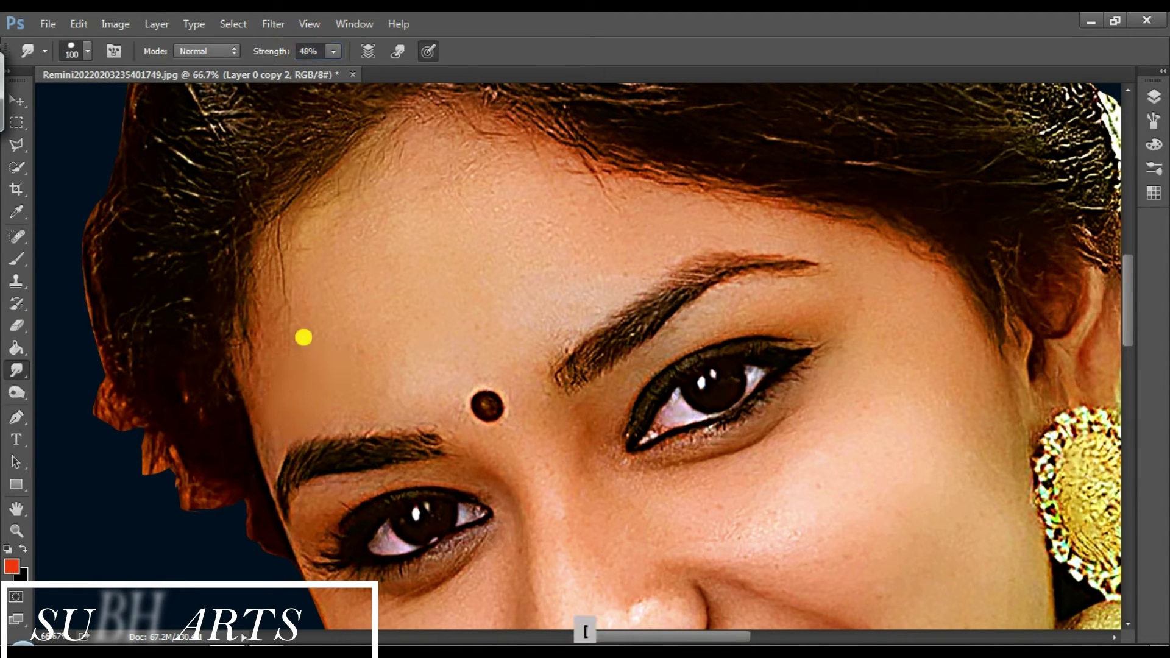
click(392, 256)
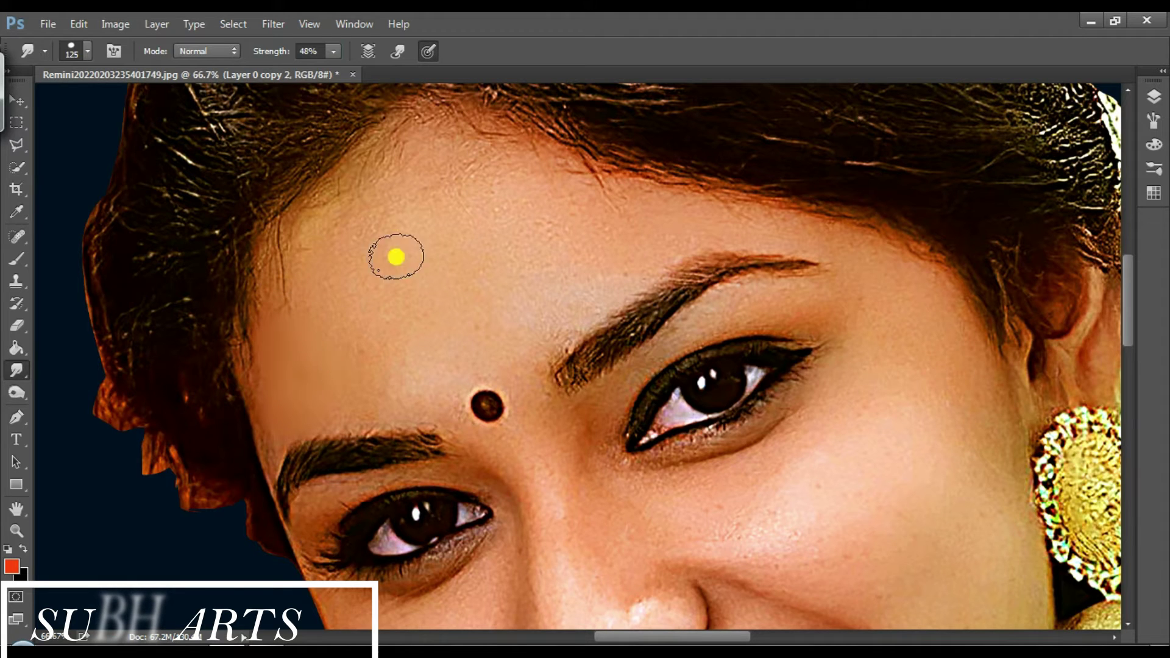
click(585, 248)
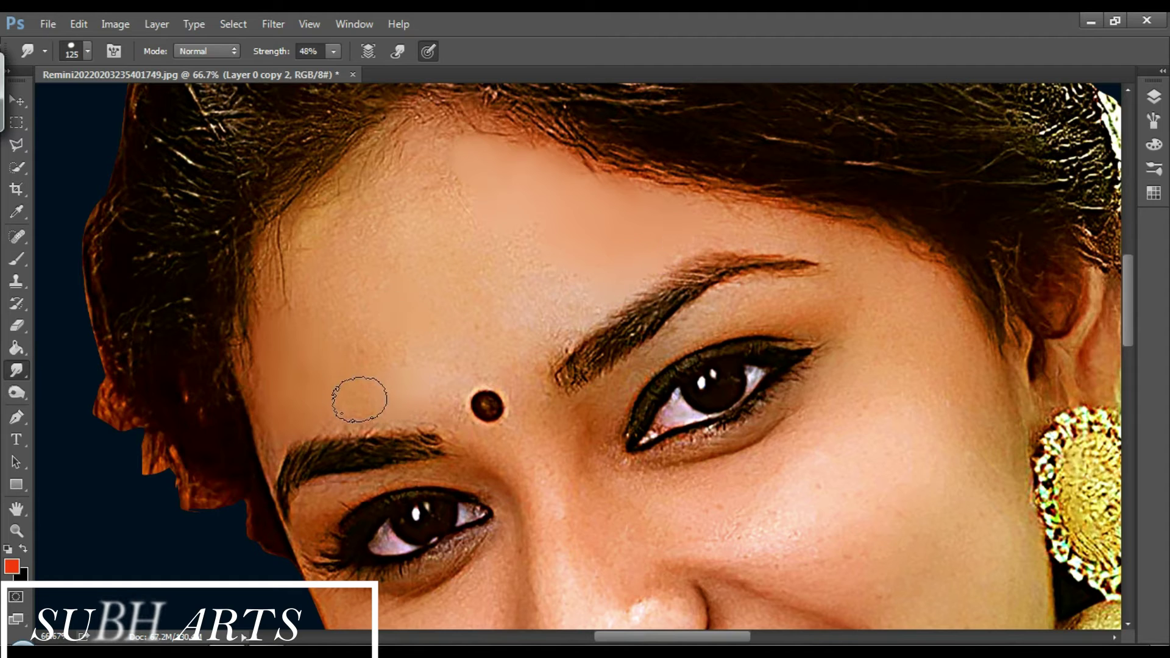
click(439, 350)
mouse_move(439, 352)
mouse_down()
mouse_move(584, 307)
mouse_move(553, 270)
mouse_up()
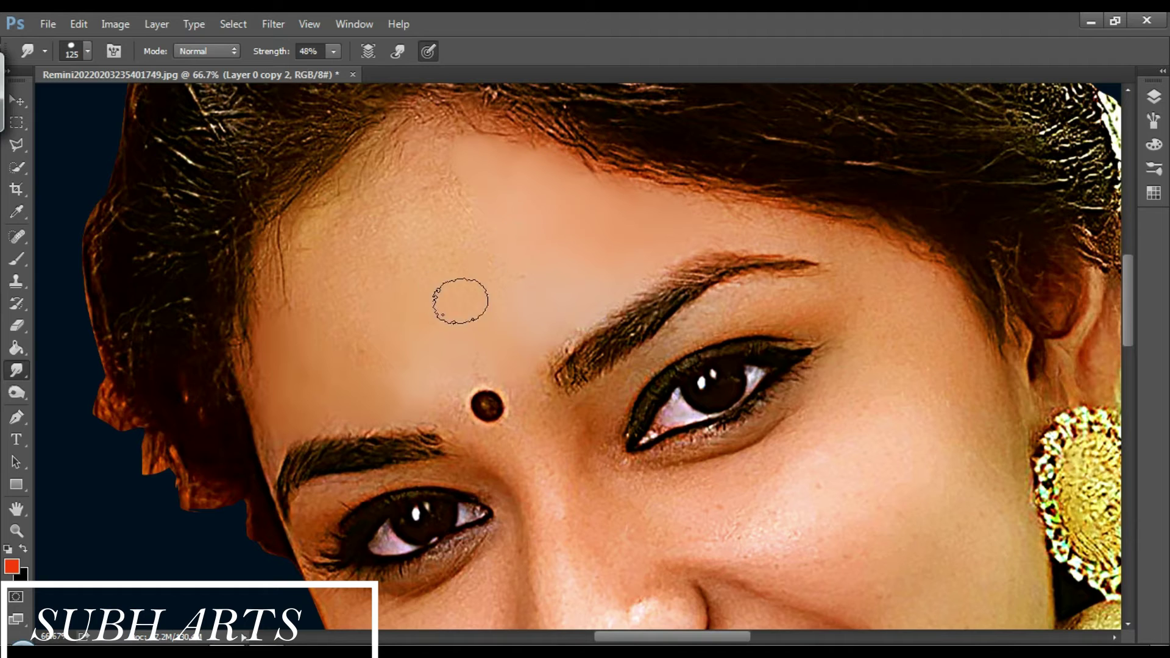
drag(439, 189, 485, 253)
mouse_move(452, 176)
mouse_down()
mouse_move(312, 284)
mouse_move(392, 238)
mouse_move(356, 346)
mouse_move(318, 287)
mouse_move(483, 313)
mouse_move(369, 349)
mouse_up()
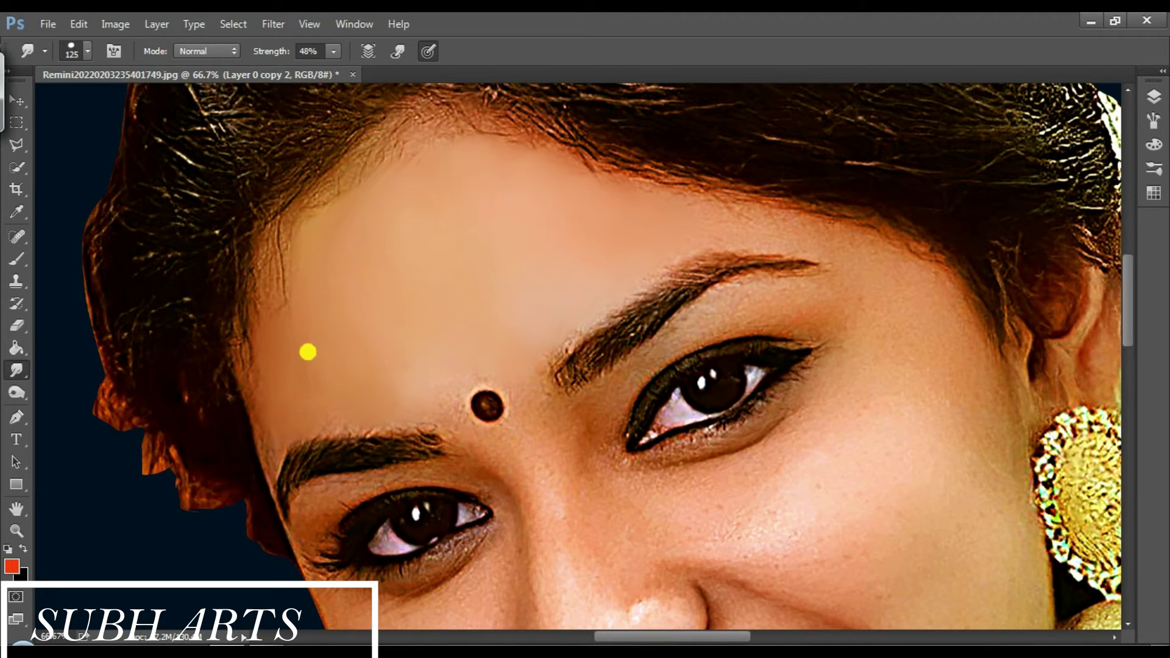
Smudge the outer right eyebrow, upper and lower cheek, and skin under the right eye.
key(bracketleft)
key(bracketleft)
key(bracketleft)
key(bracketright)
key(bracketright)
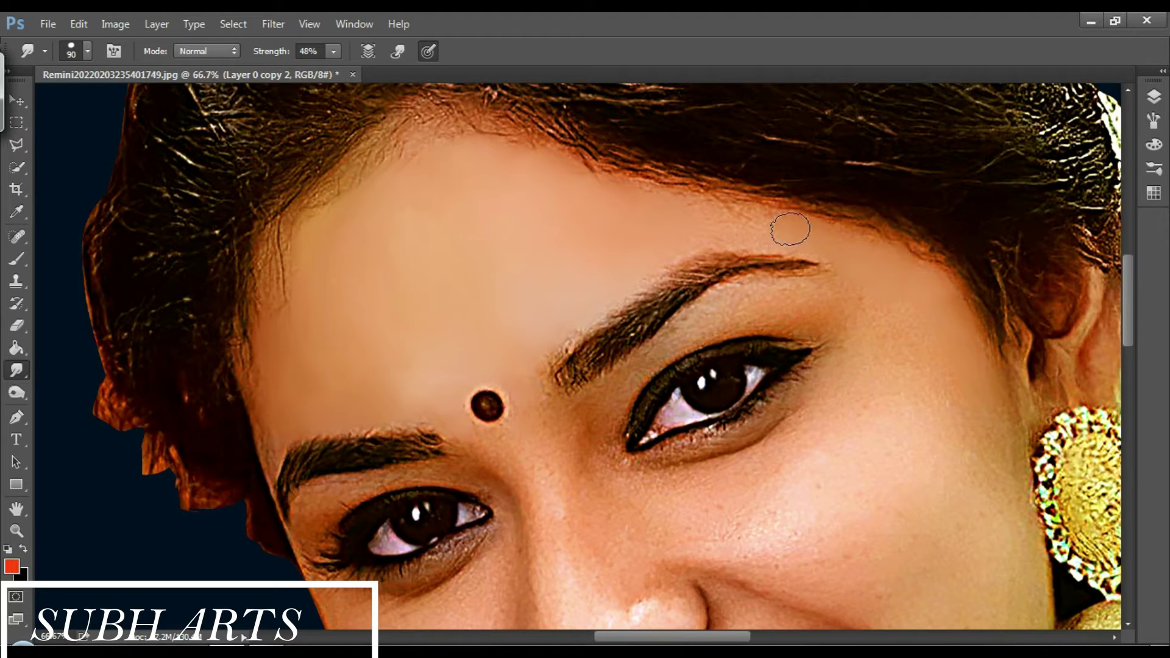
drag(840, 261, 840, 260)
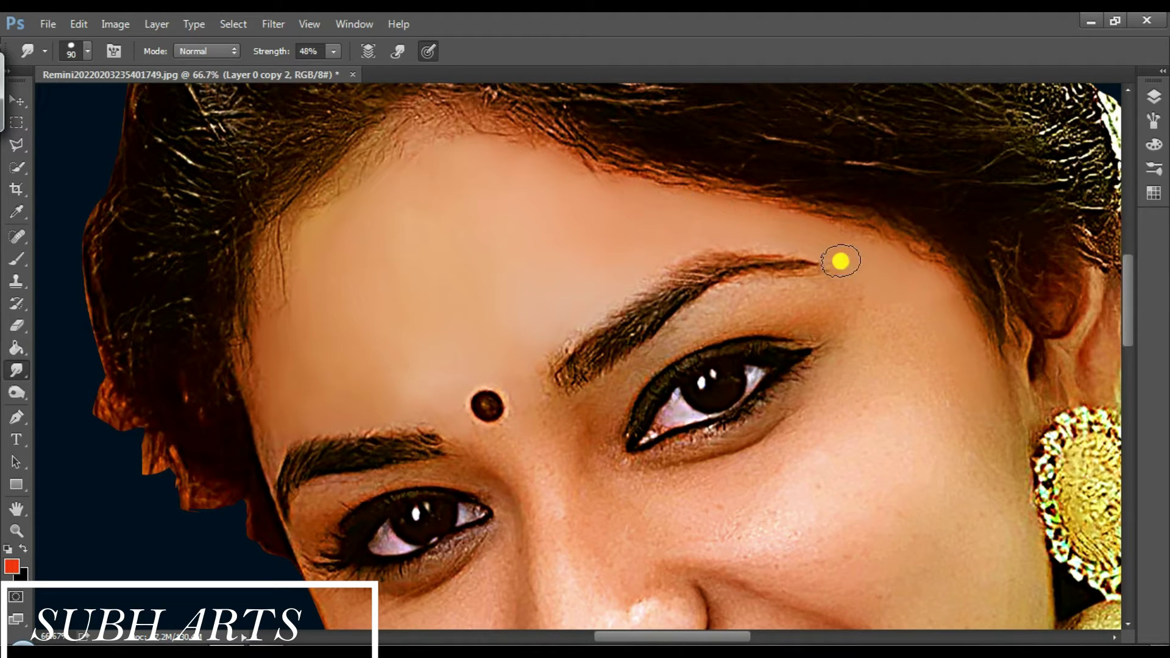
key(bracketright)
key(bracketright)
drag(956, 358, 991, 483)
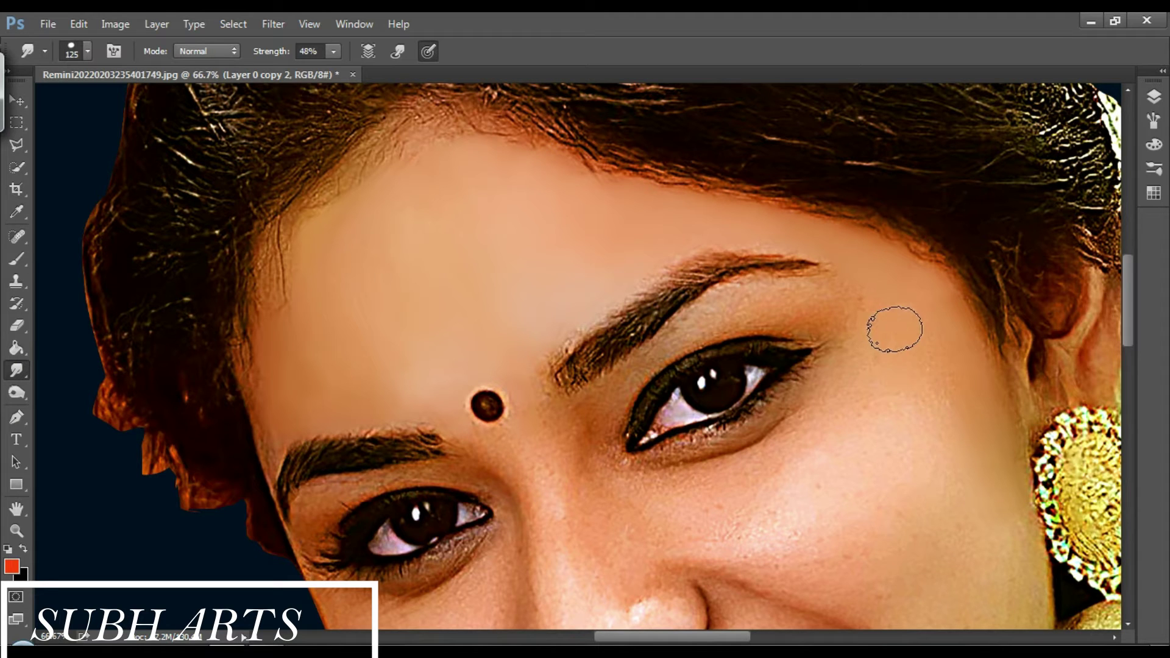
key(bracketleft)
drag(729, 538, 689, 540)
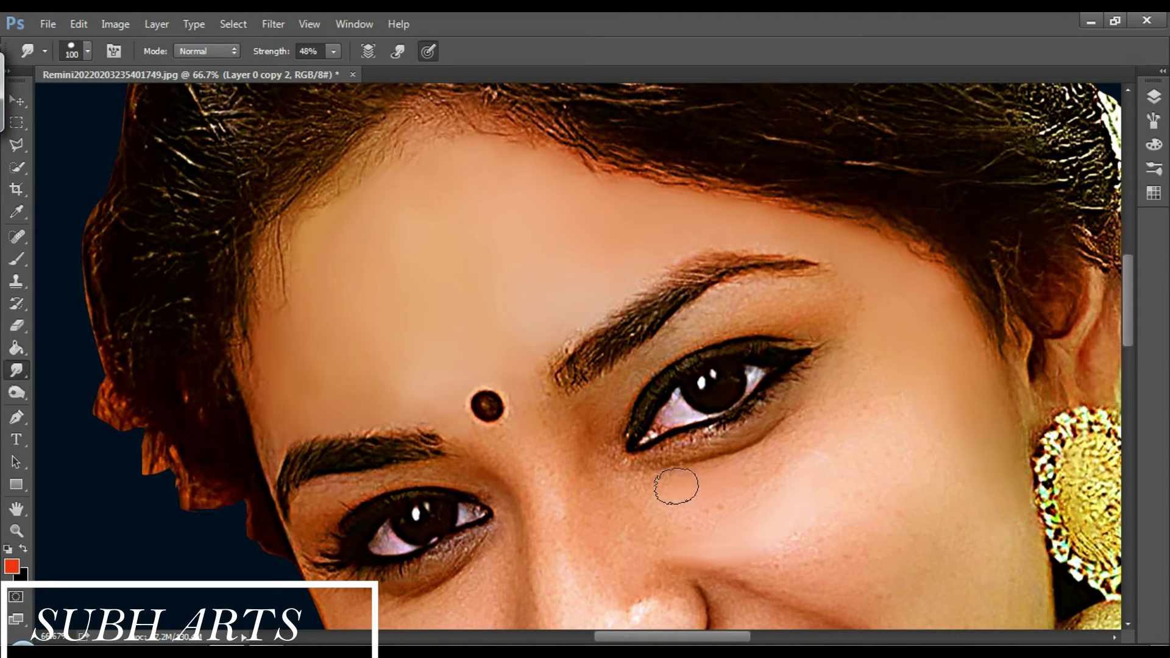
drag(597, 516, 770, 457)
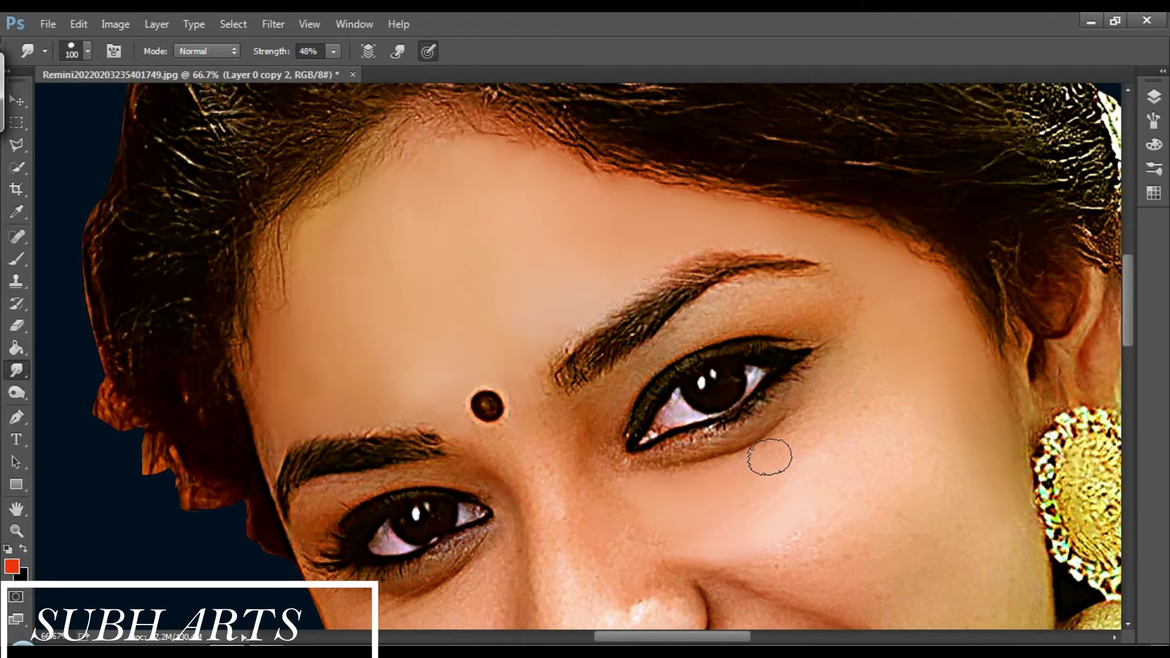
Smudge the inner upper eyelid skin with a smaller brush.
key(bracketright)
key(bracketleft)
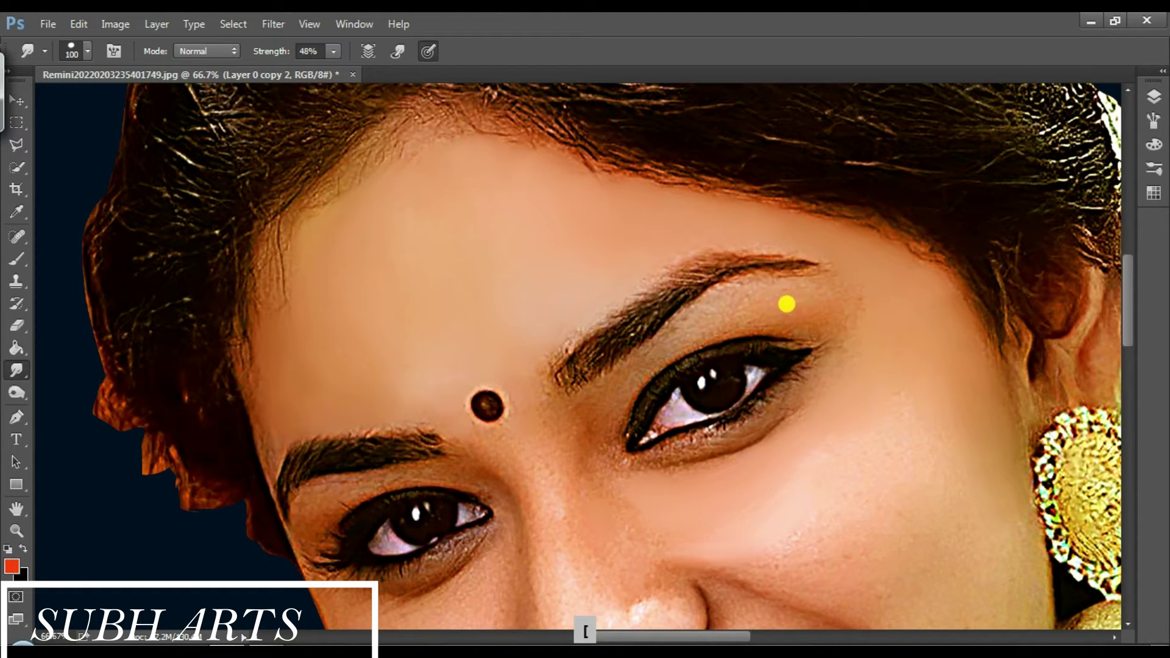
key(bracketleft)
key(bracketleft)
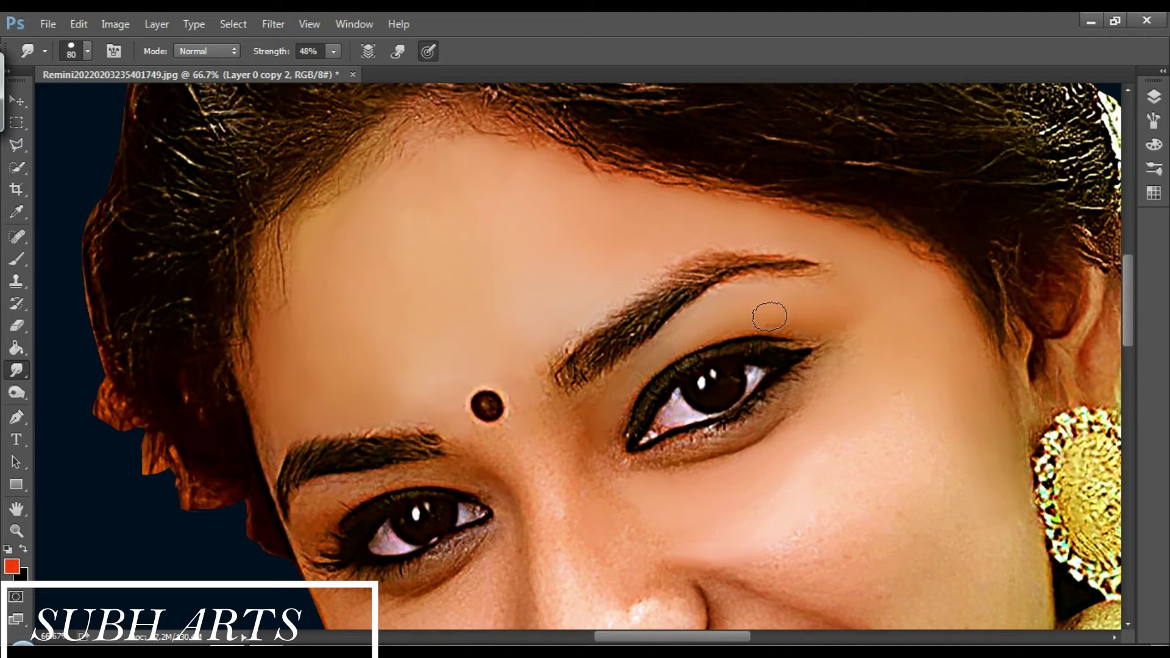
click(648, 372)
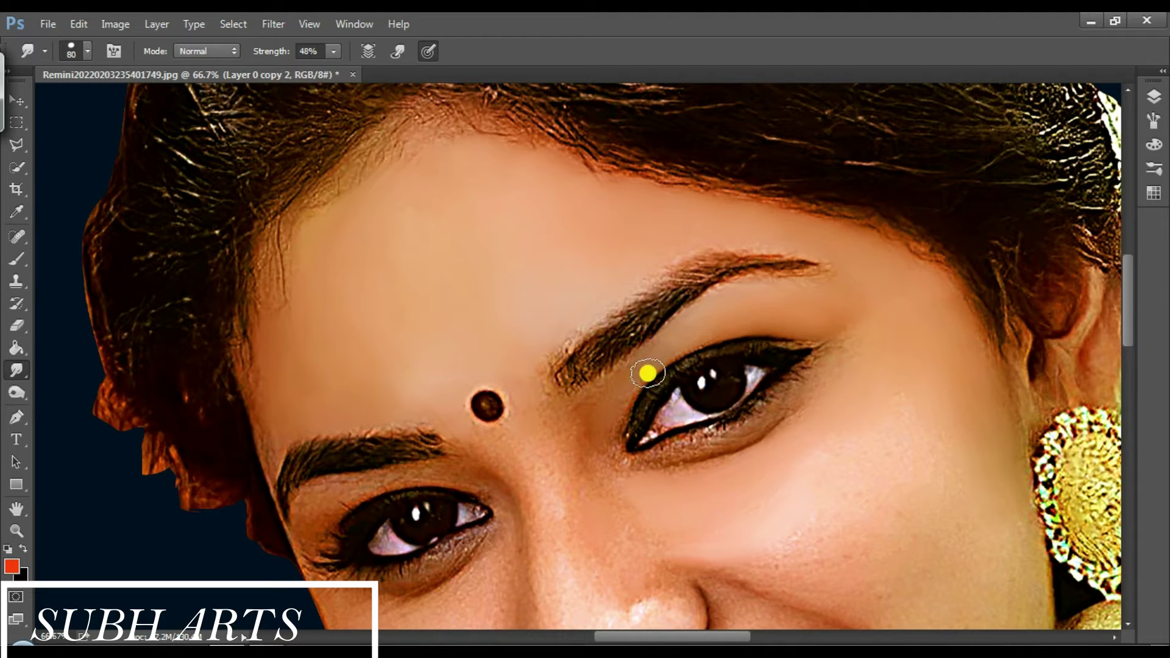
drag(1126, 302, 1003, 339)
key(bracketright)
key(bracketright)
key(bracketright)
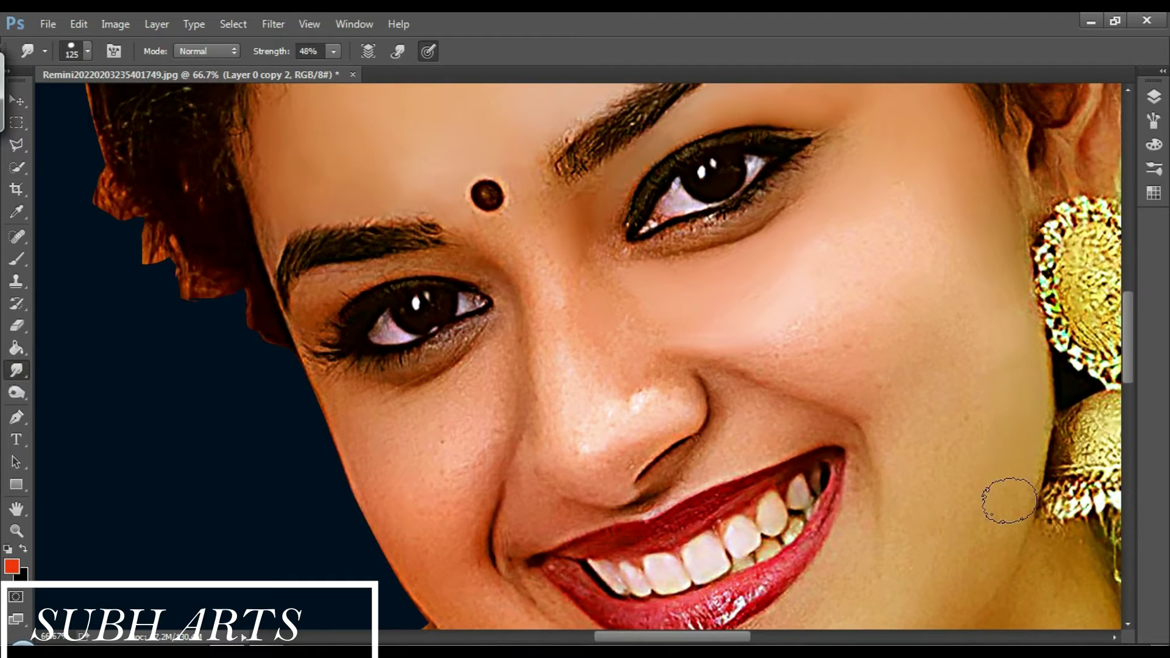
click(17, 417)
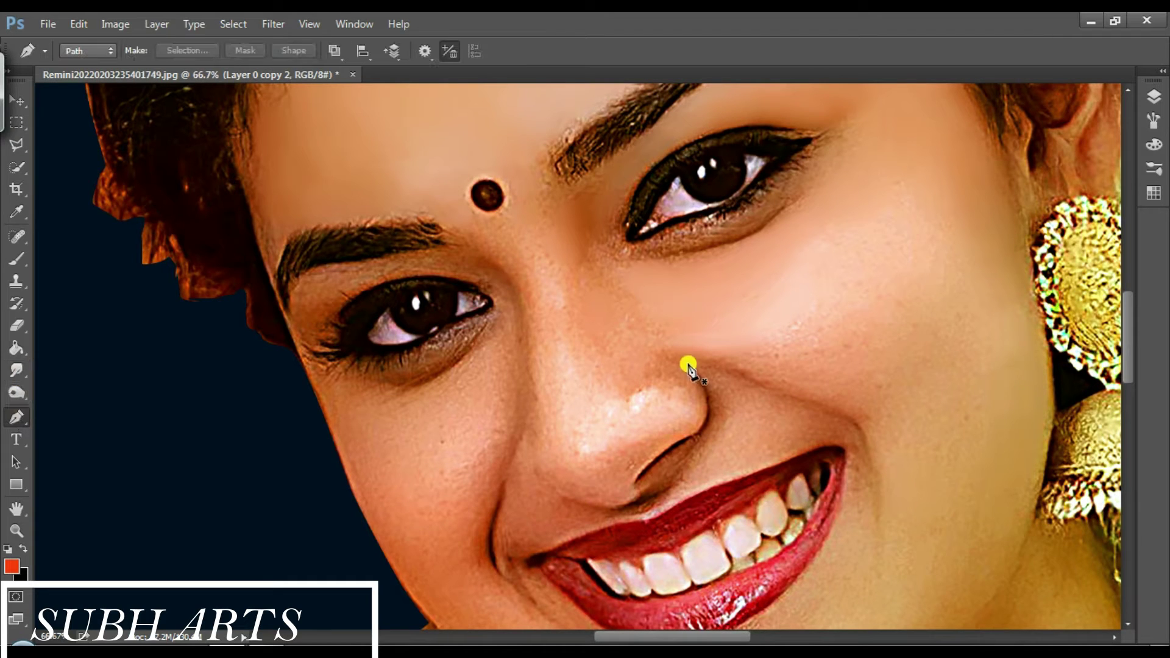
Trace a pen path beside the nose and around the right of the smile, then make it a selection.
alt+click(758, 385)
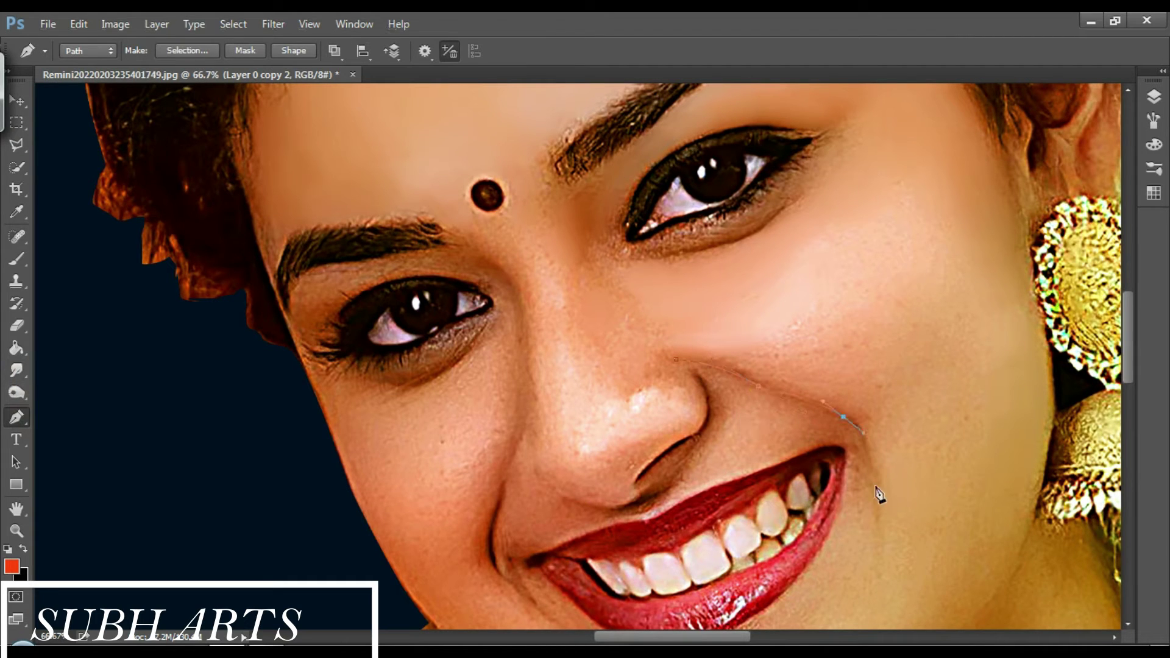
alt+click(843, 416)
right_click(728, 502)
click(798, 167)
click(682, 189)
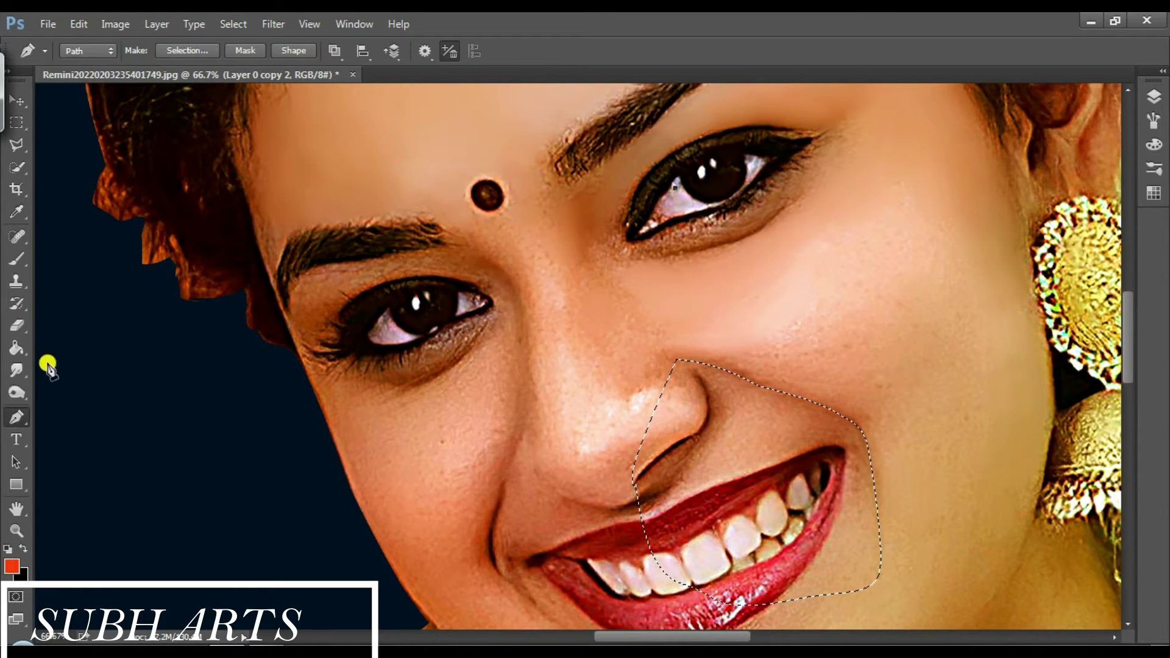
click(16, 370)
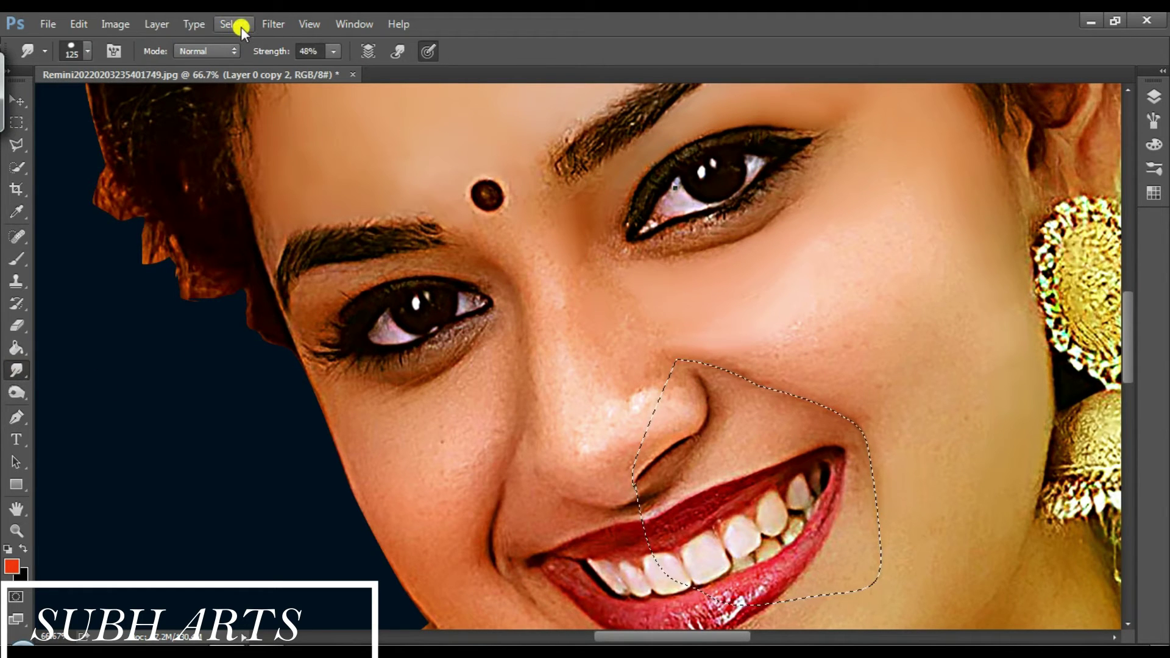
Set up a 100 px smudge brush at about 26% hardness, starting from the 89 px preset, with the view on the mouth.
scroll(165, 425, down, 1)
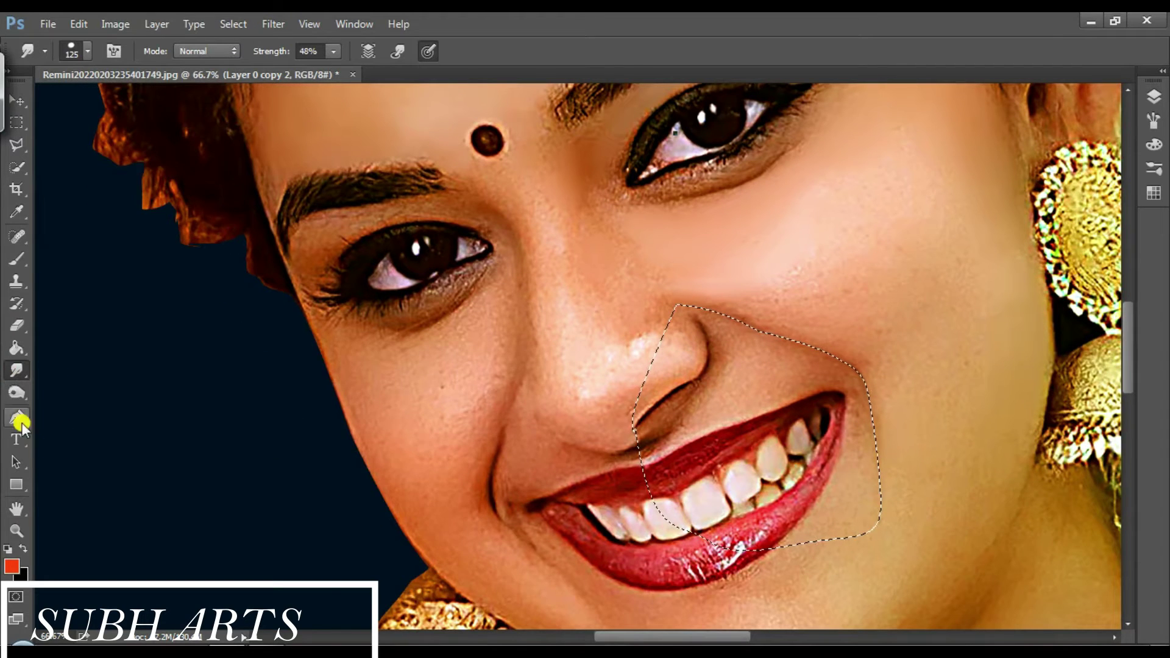
right_click(332, 343)
click(425, 556)
click(1153, 121)
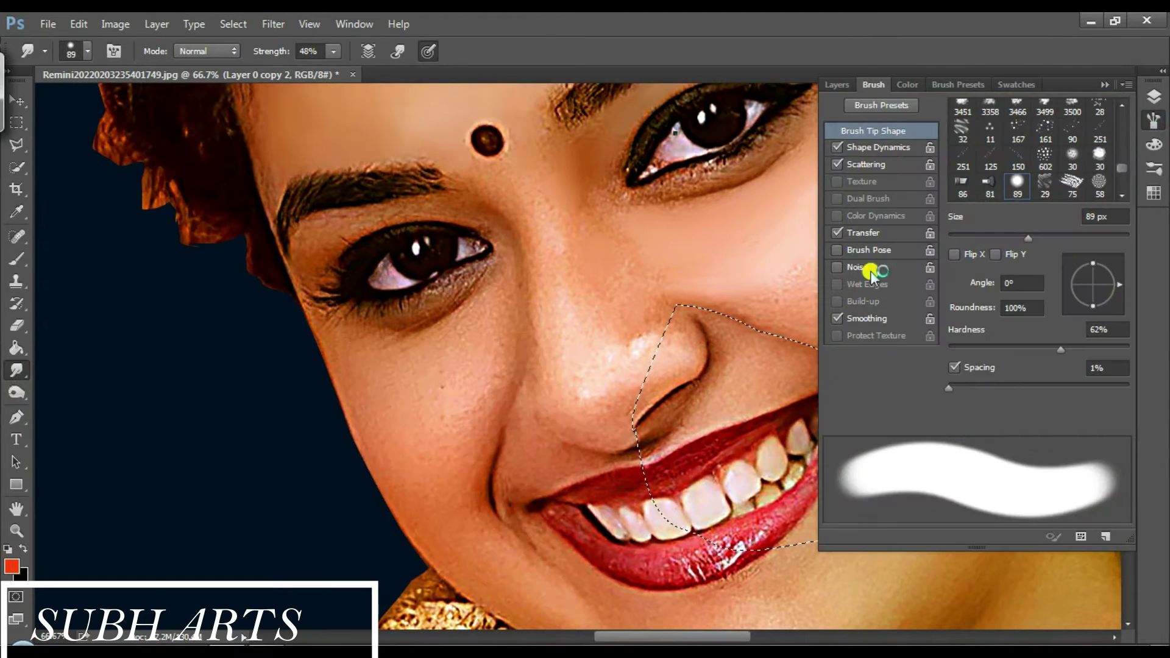
click(16, 509)
mouse_move(552, 380)
mouse_down()
mouse_move(517, 380)
mouse_move(160, 265)
mouse_move(148, 307)
mouse_up()
click(358, 309)
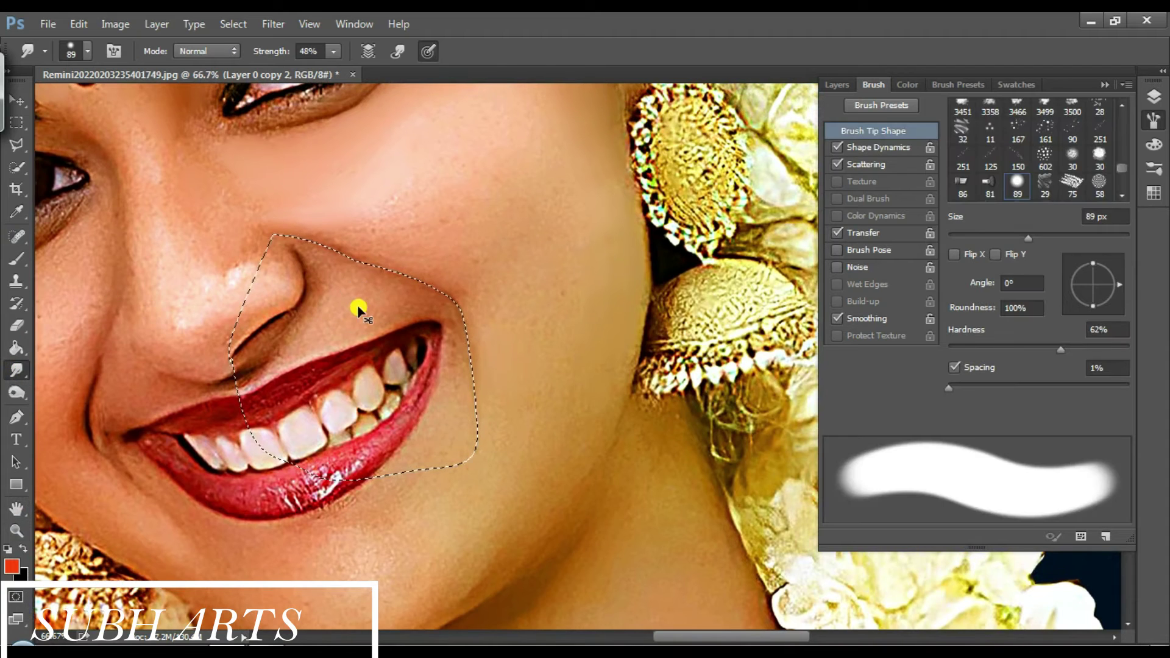
key(ctrl+minus)
mouse_move(1121, 349)
mouse_down()
mouse_move(955, 368)
mouse_move(998, 349)
mouse_up()
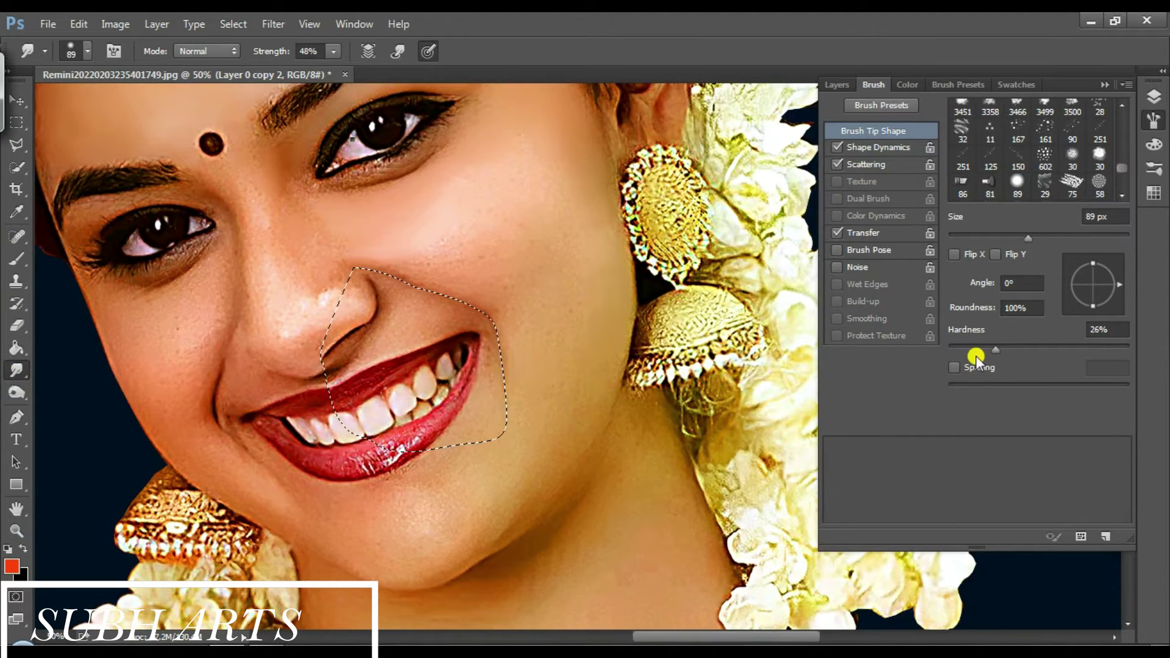
key(bracketright)
Smudge the cheek skin beside the nose inside the smile-crease selection.
click(234, 24)
click(613, 250)
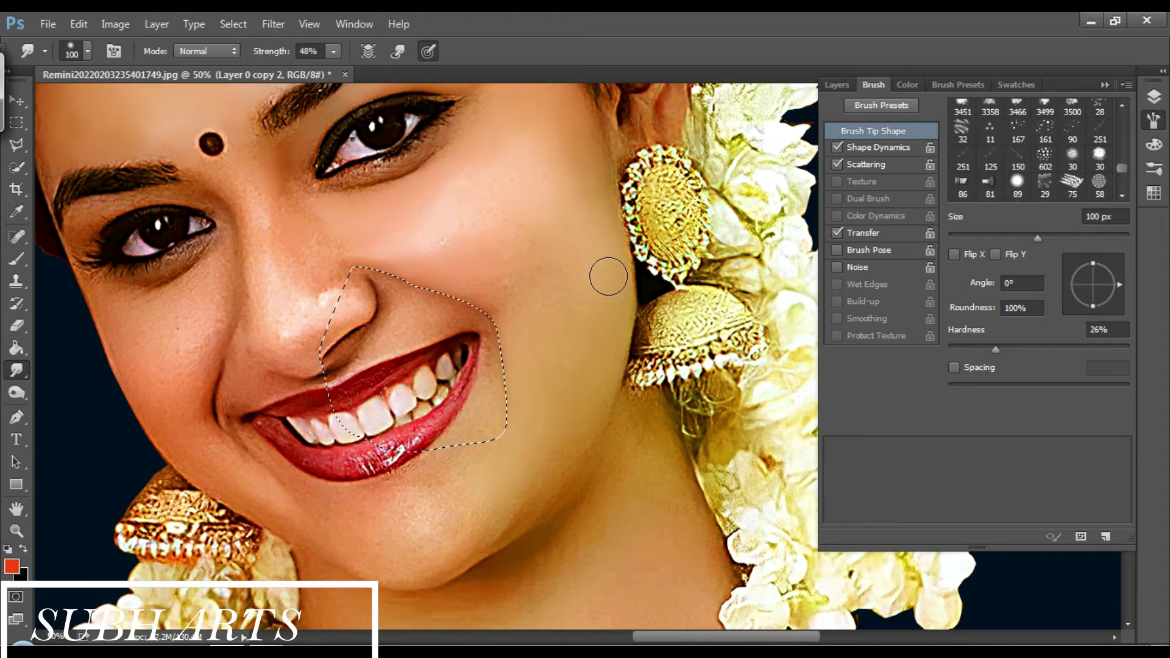
click(557, 267)
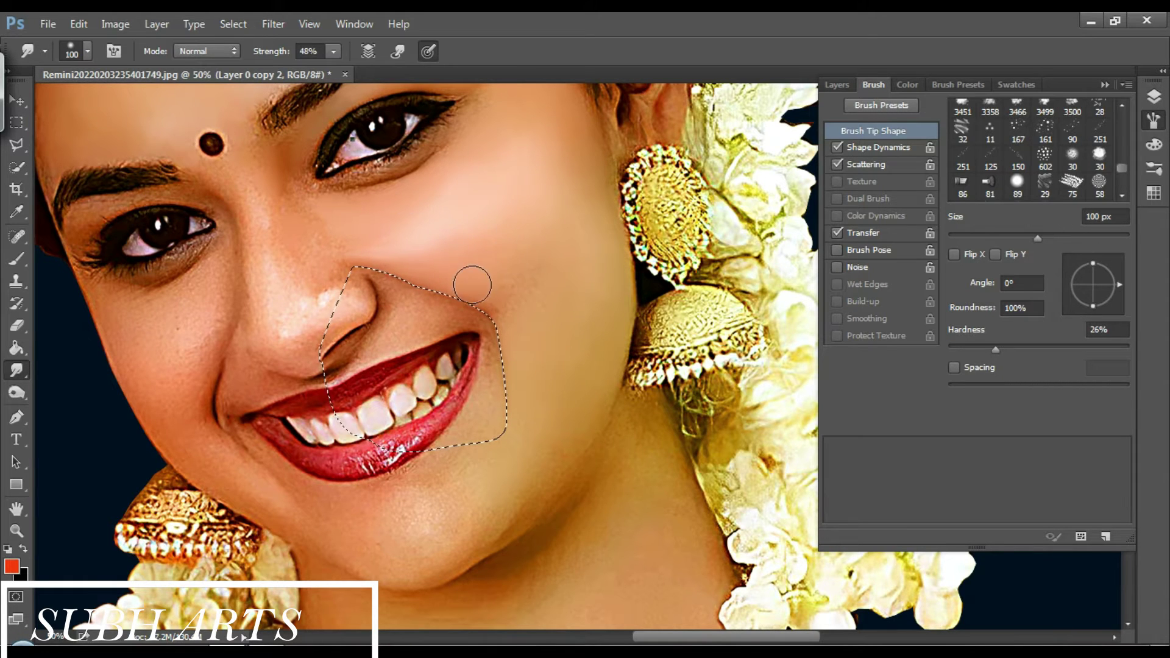
drag(550, 319, 557, 307)
click(233, 24)
click(460, 254)
Fine-tune the brush size, then show the Layers panel and add a new empty layer.
key(bracketleft)
key(bracketleft)
key(bracketleft)
key(bracketleft)
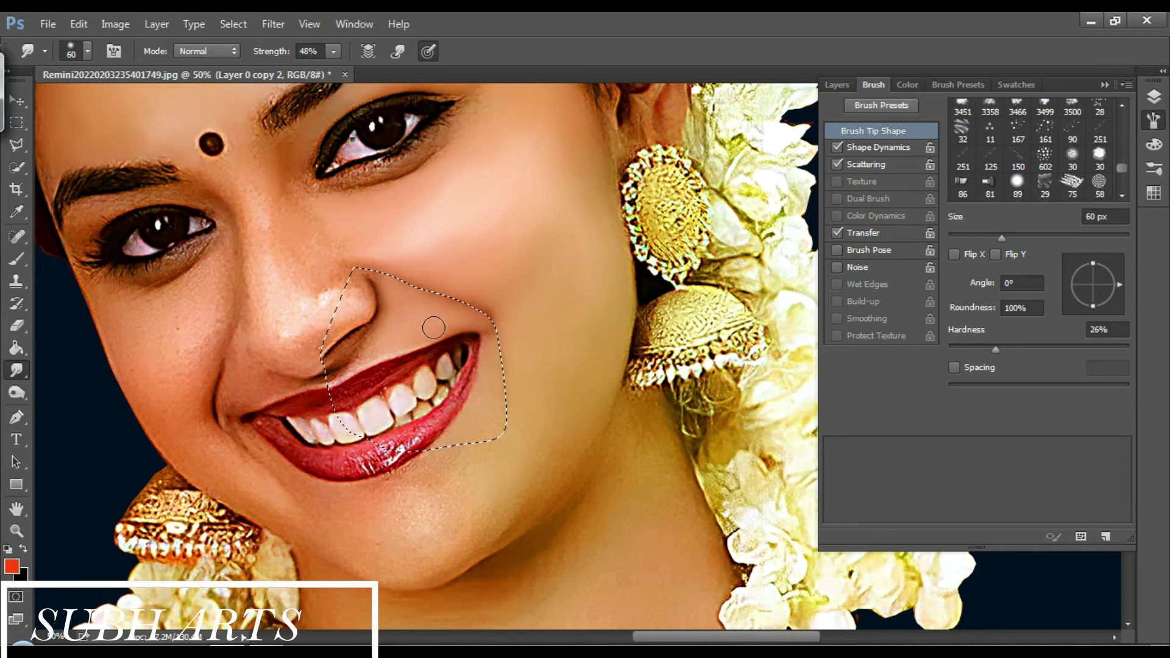
key(bracketleft)
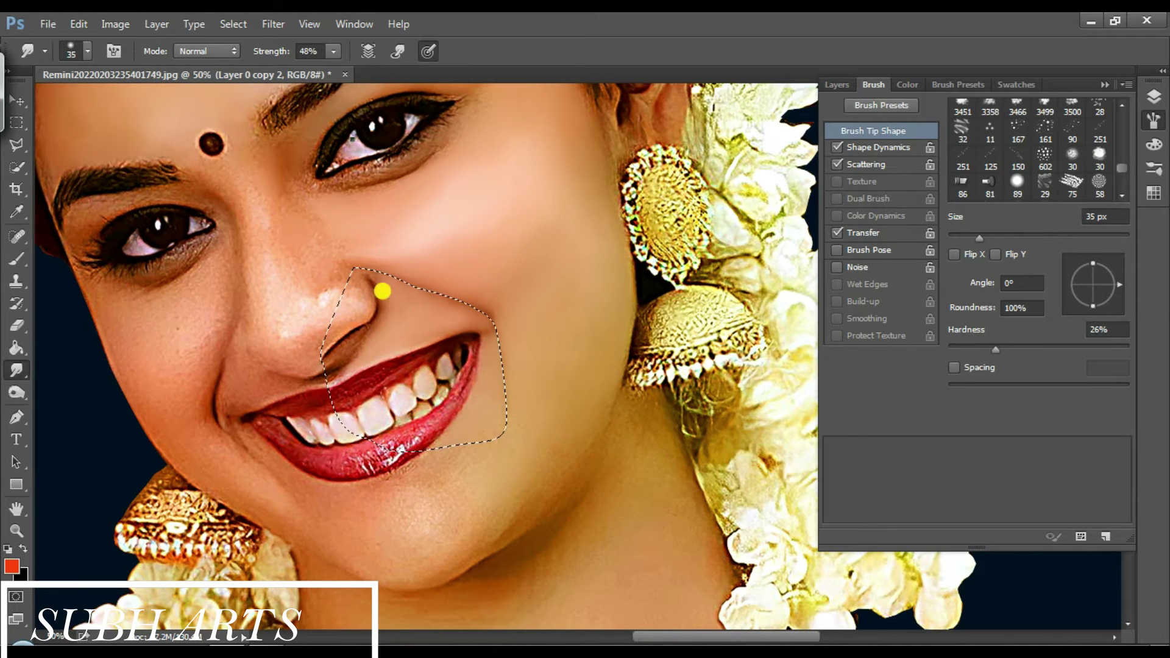
key(bracketright)
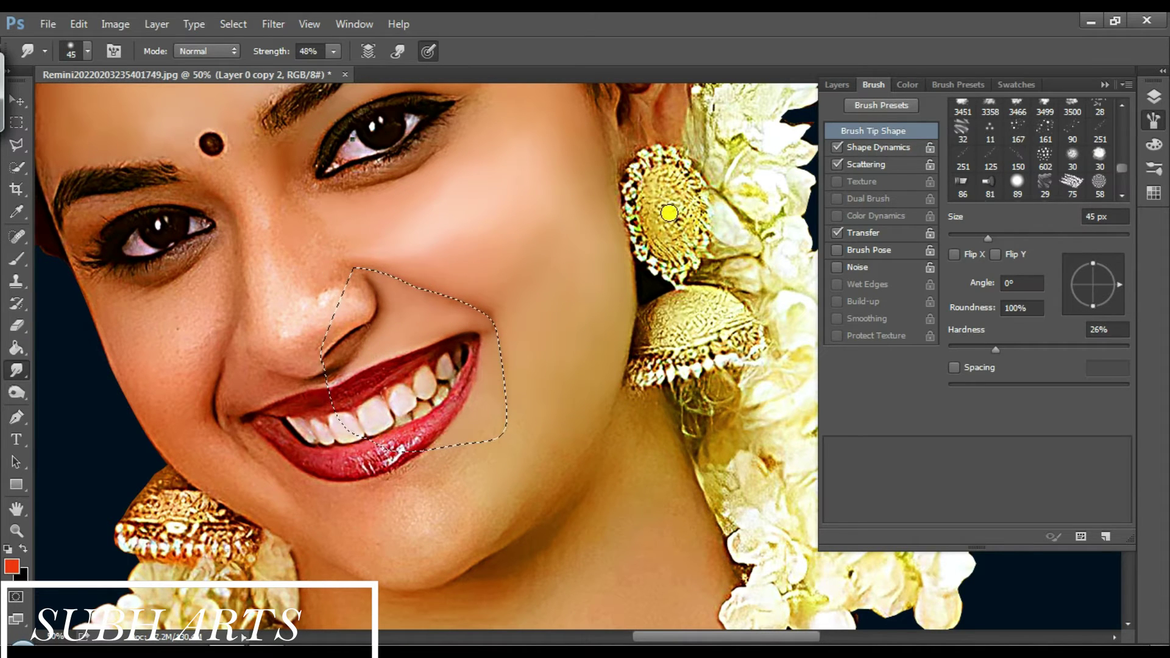
click(1152, 121)
click(1153, 96)
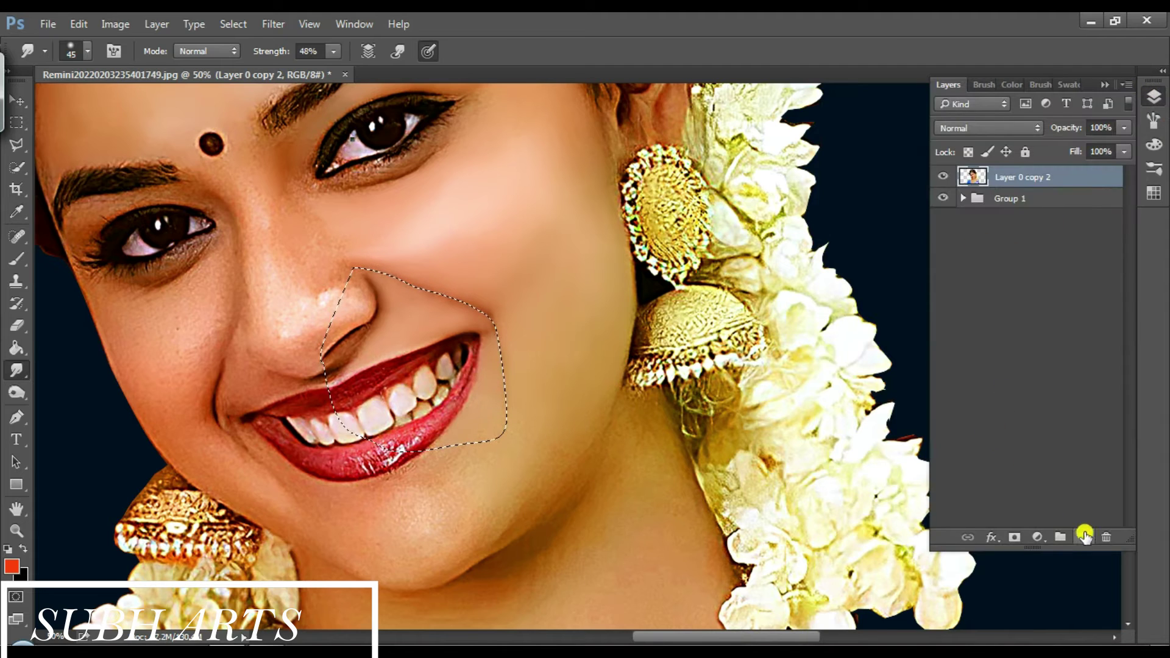
click(1085, 535)
Hide the portrait layer and sample the skin tone as the brush paint colour.
click(942, 200)
key(bracketright)
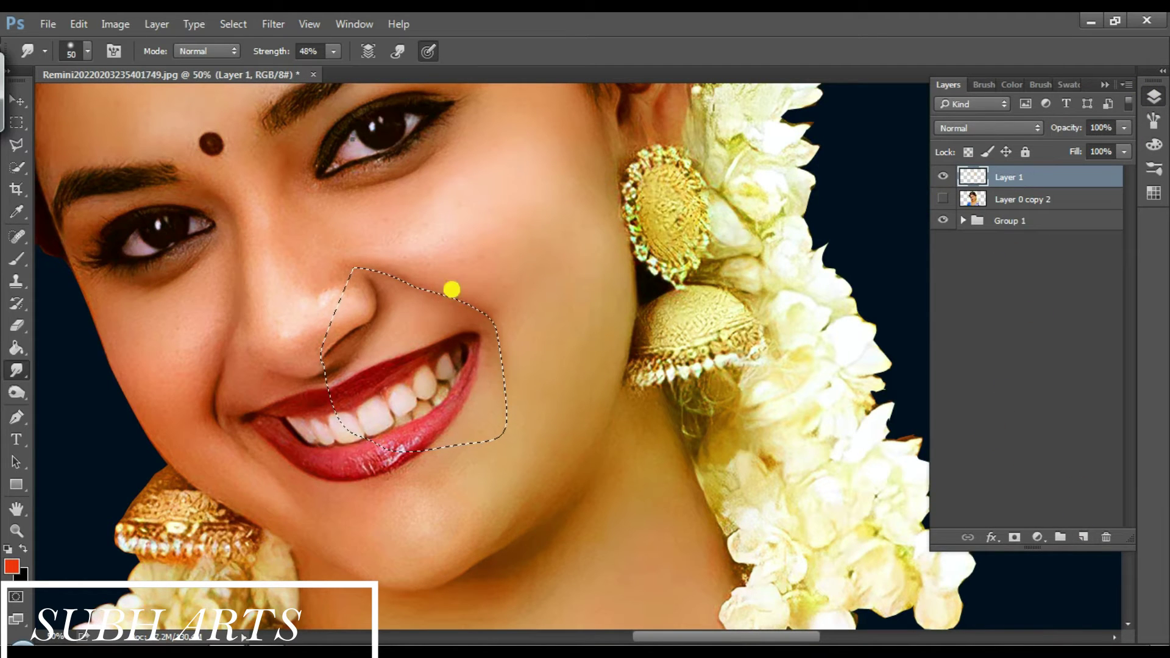
click(17, 258)
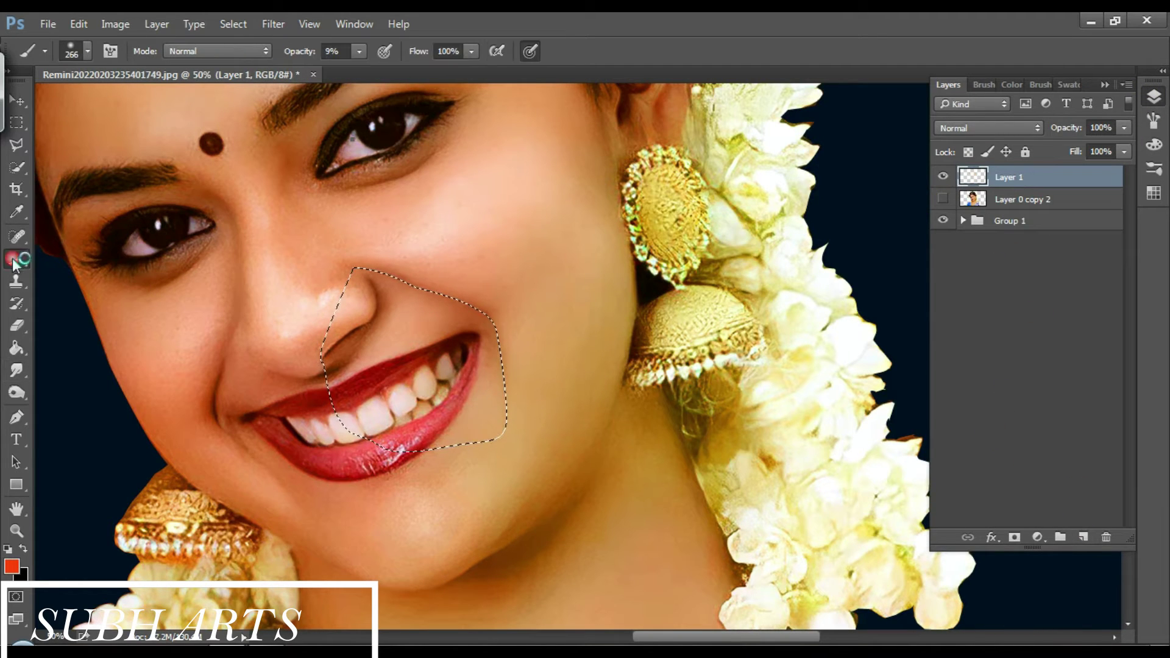
key(i)
click(447, 297)
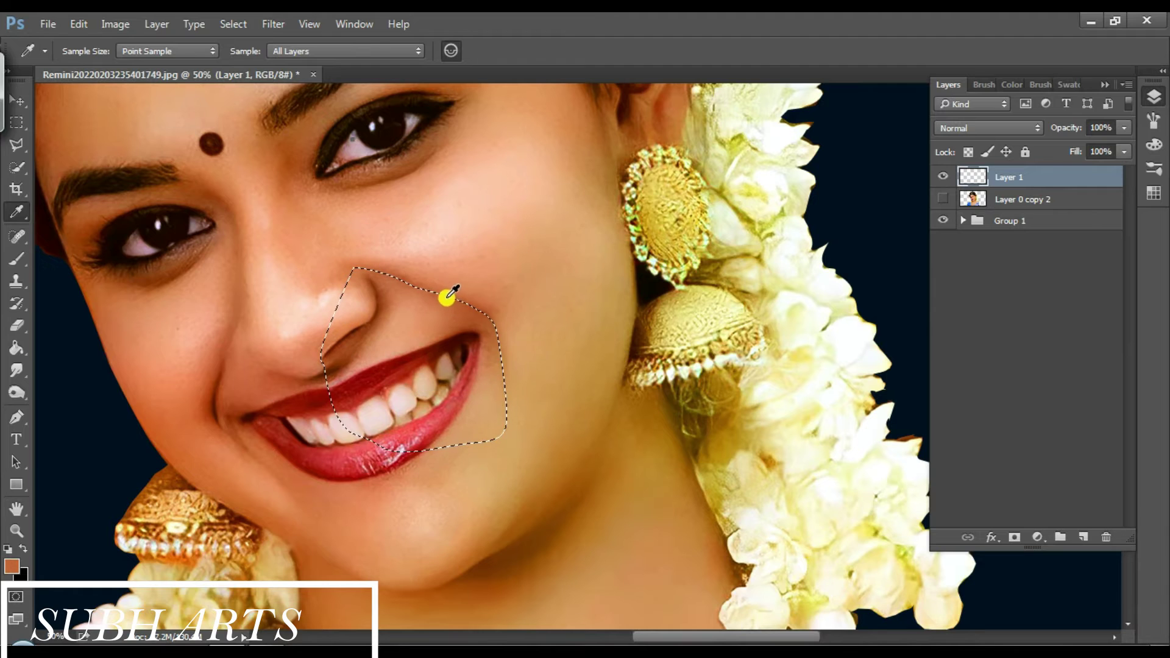
click(16, 259)
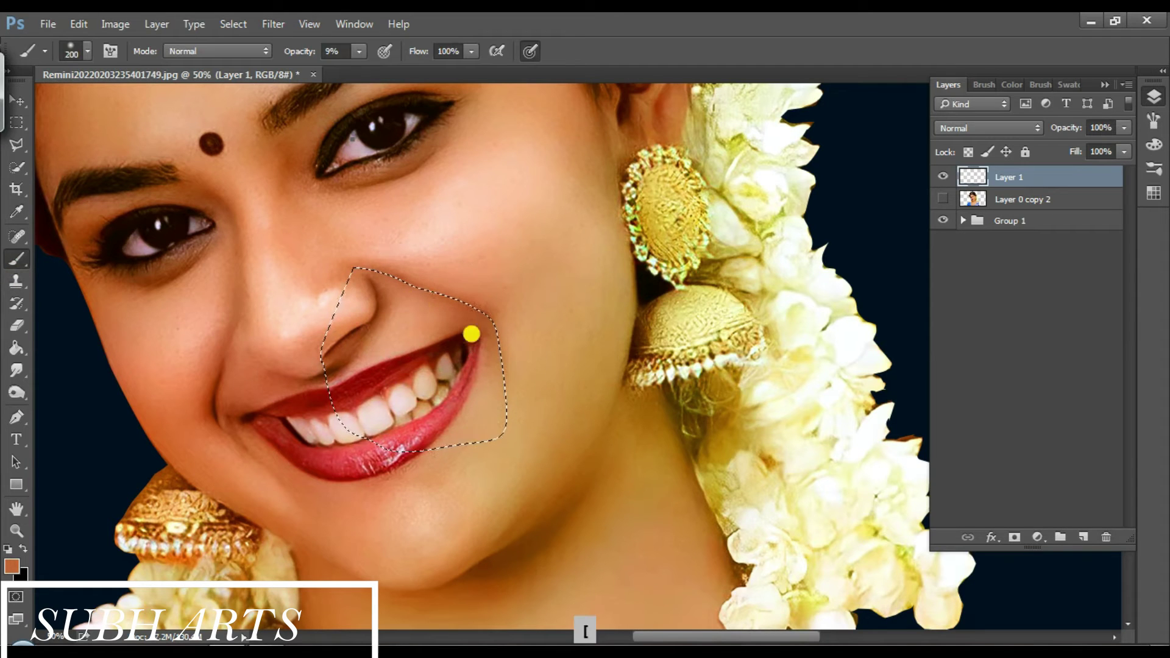
Paint skin tone over the smile crease, deselect, re-show the portrait layer and zoom to the nose and mouth.
click(230, 23)
key(Escape)
mouse_move(481, 335)
mouse_down()
mouse_move(434, 303)
mouse_move(410, 266)
mouse_up()
key(ctrl+d)
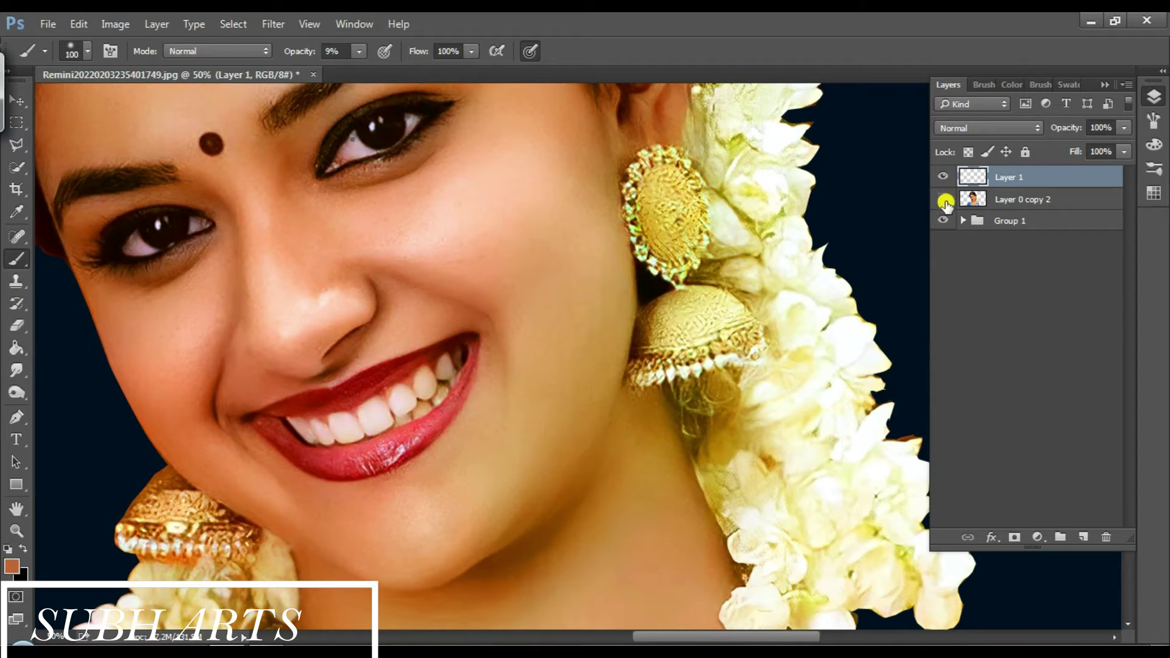
click(944, 201)
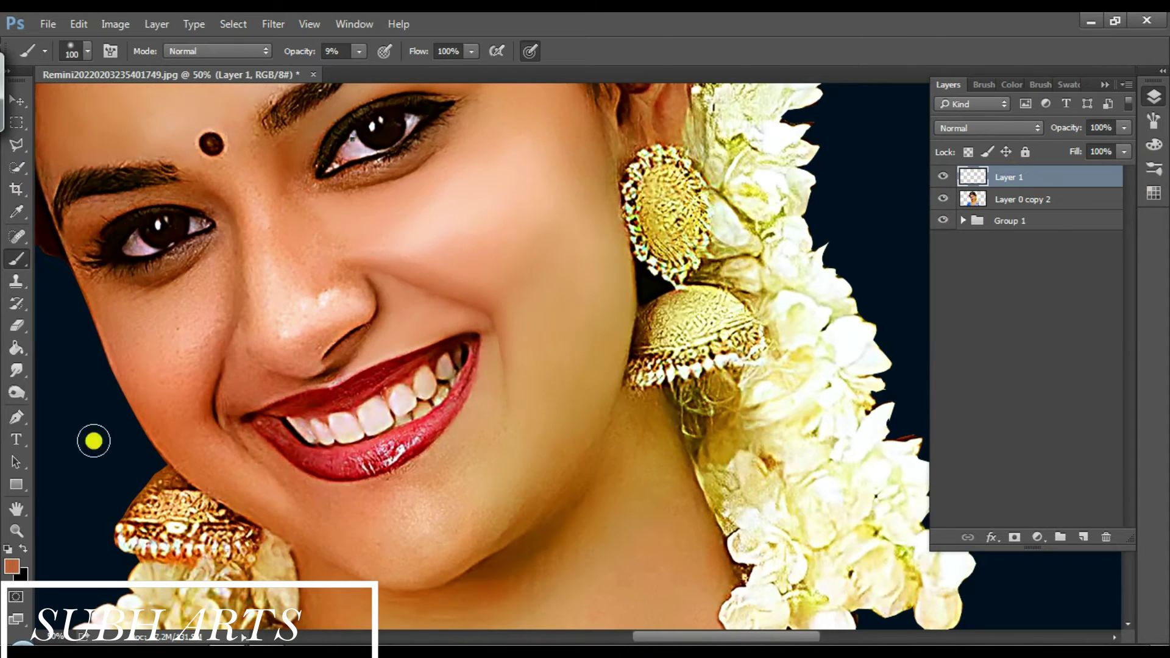
click(16, 530)
click(354, 328)
Paint faint skin tone along the nose-to-mouth fold, then delete Layer 1.
click(16, 370)
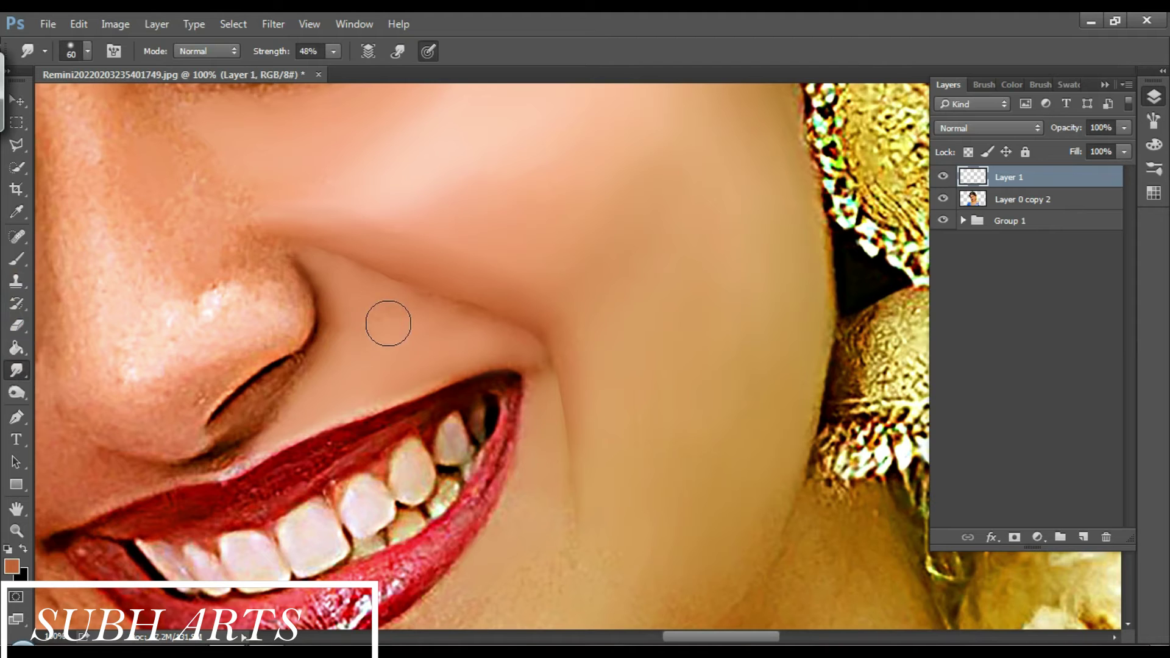
key(b)
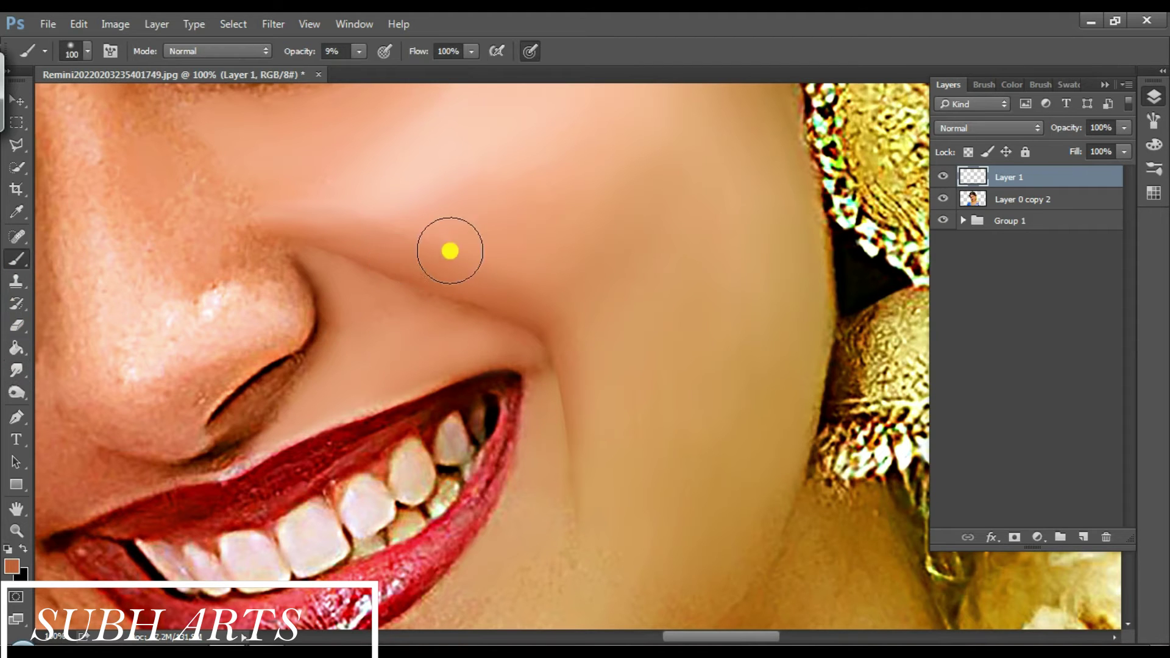
key(bracketleft)
key(bracketleft)
key(bracketleft)
drag(386, 242, 551, 362)
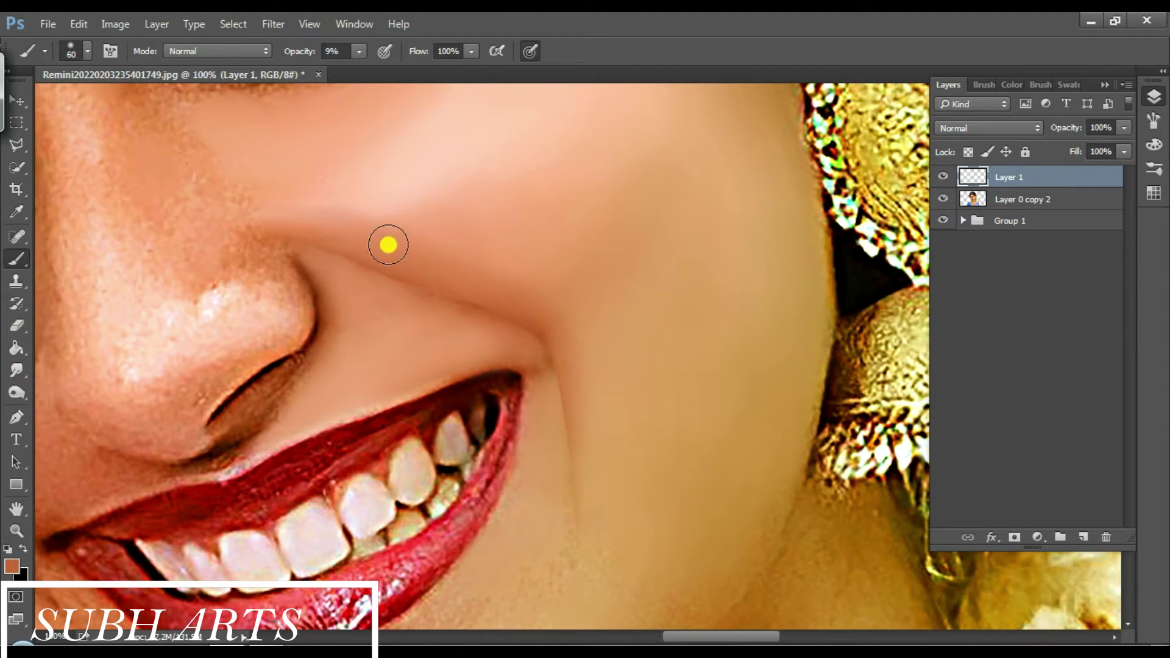
click(1019, 206)
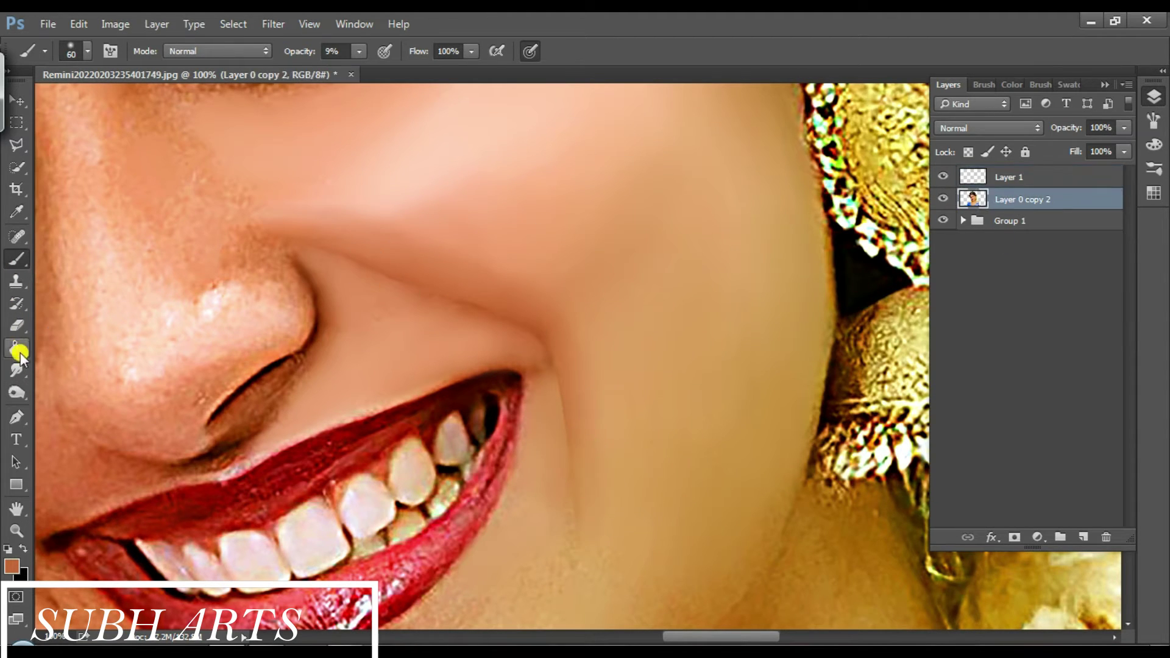
click(1018, 175)
key(Delete)
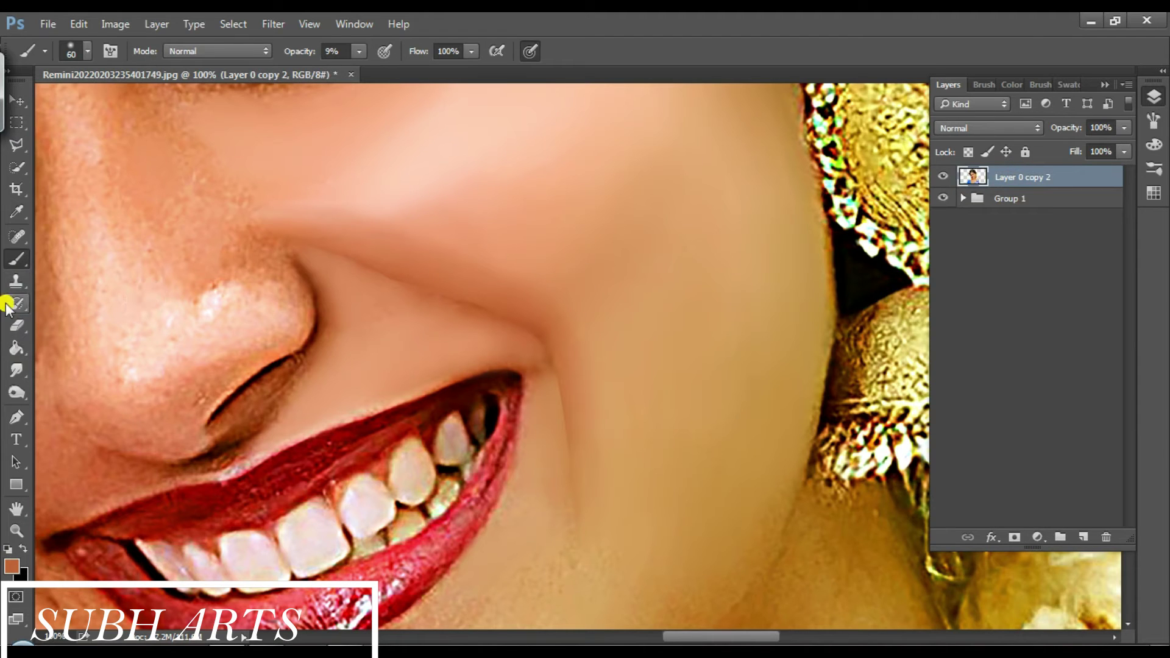
Smudge the skin beside the smile crease, the nose-tip highlight and where nose meets cheek.
click(17, 370)
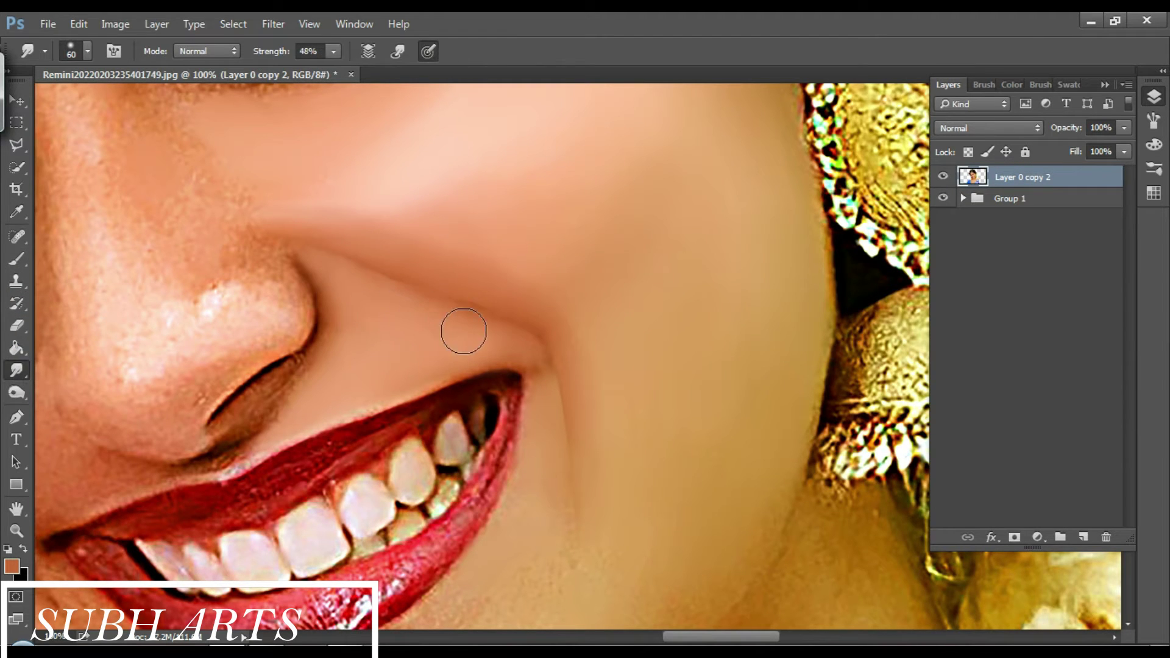
drag(474, 342, 378, 376)
key(bracketleft)
click(235, 350)
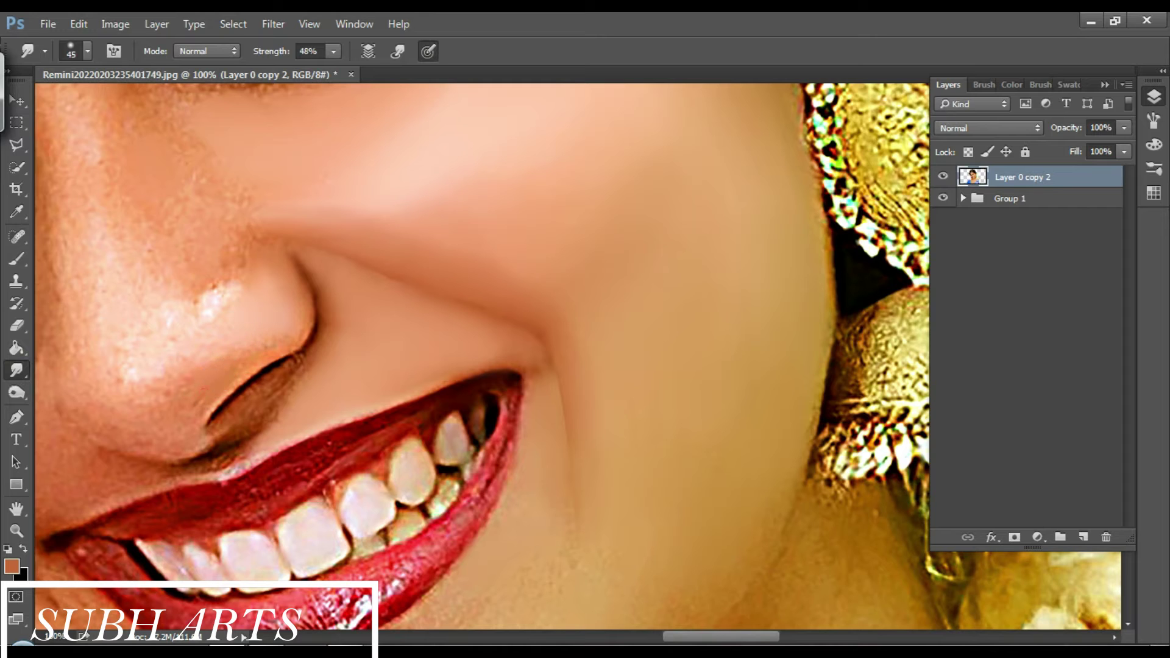
drag(250, 310, 217, 298)
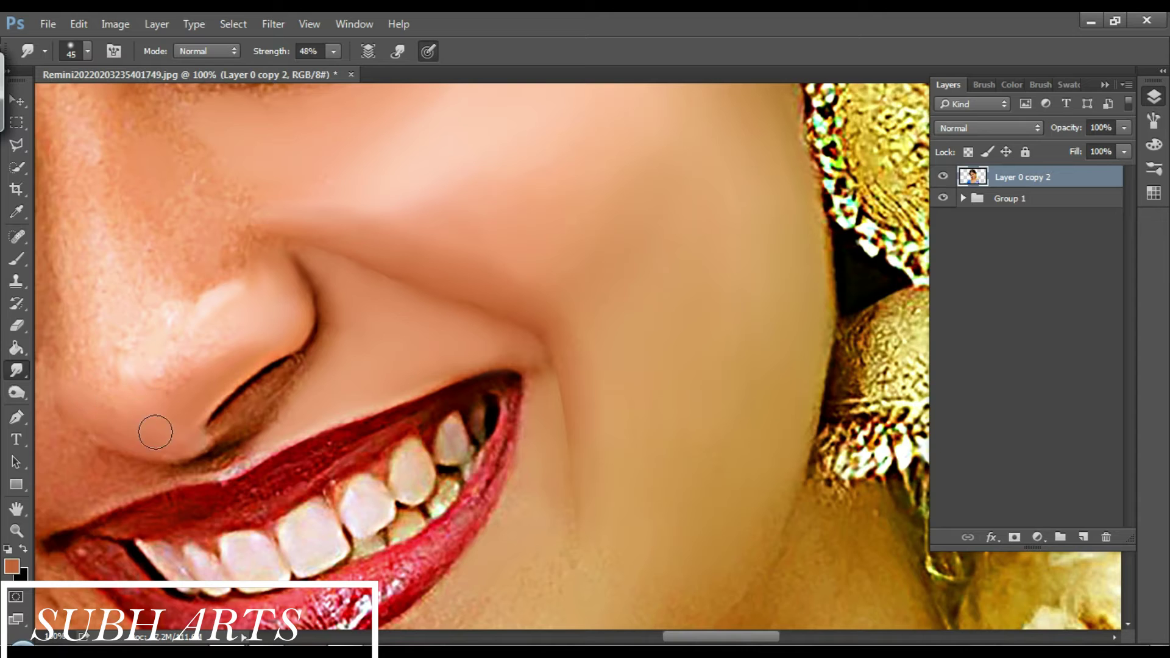
key(bracketright)
click(233, 332)
click(127, 195)
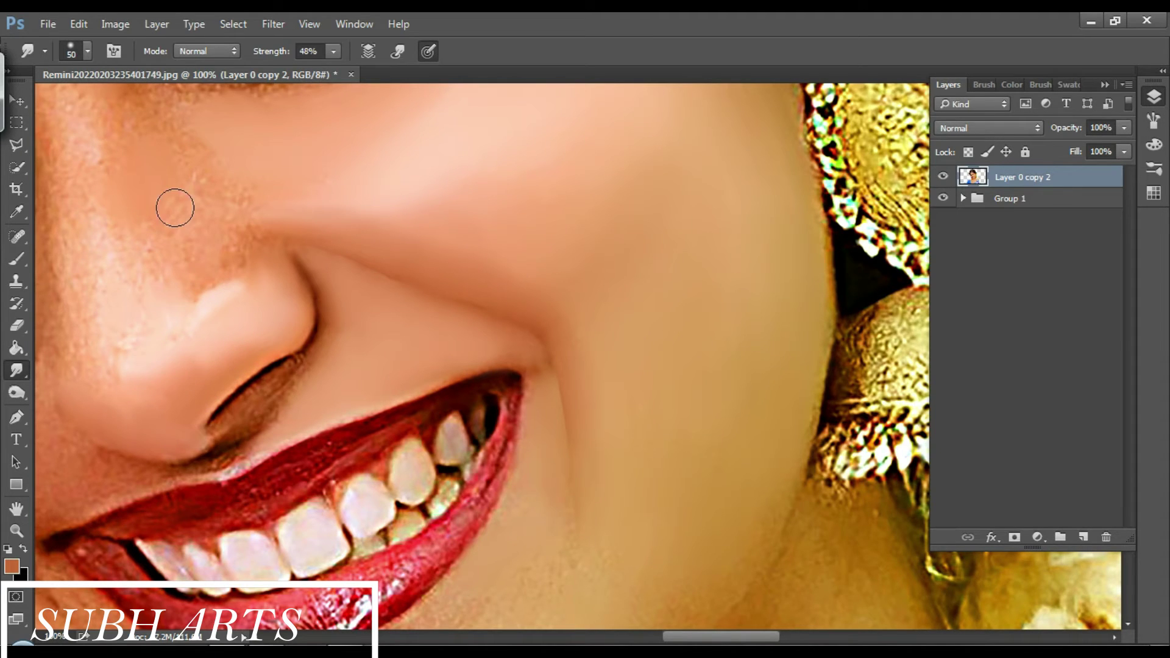
mouse_move(229, 239)
mouse_down()
mouse_move(256, 253)
mouse_move(261, 217)
mouse_up()
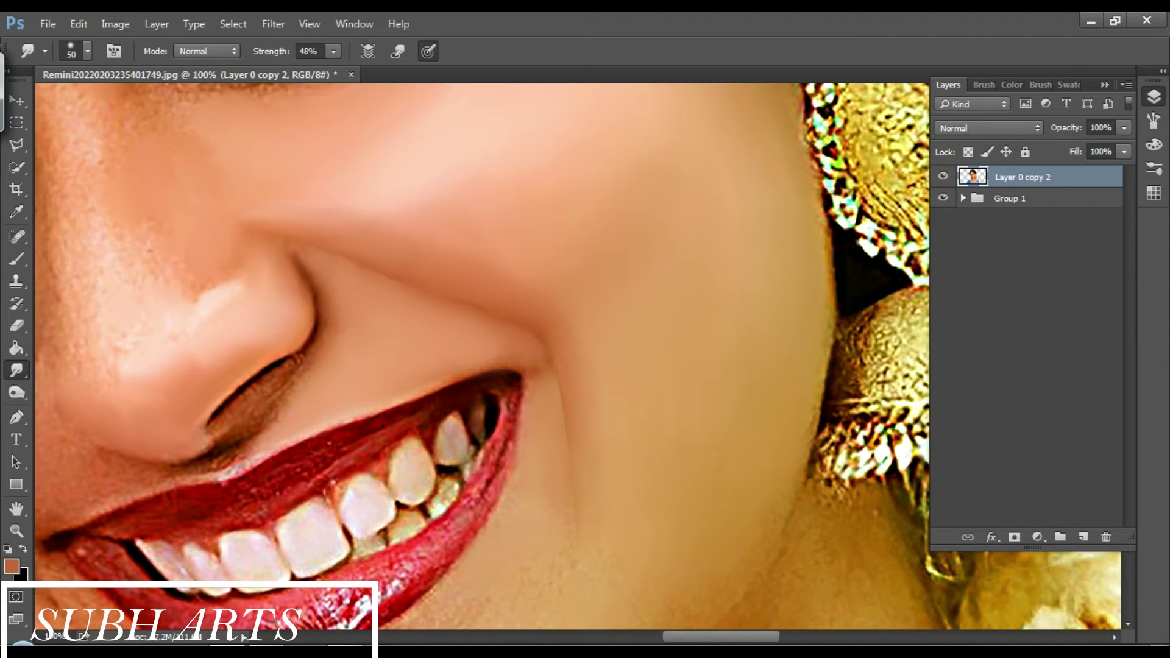
Smooth the skin along the side of the nose, adjusting the smudge brush size.
drag(735, 635, 712, 635)
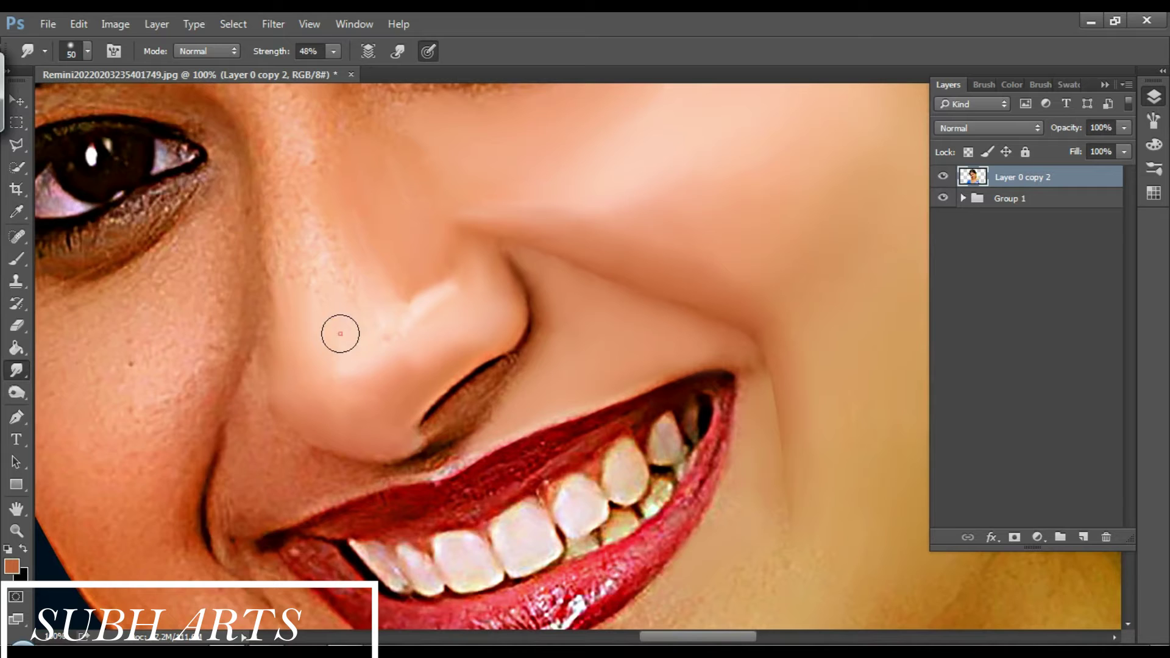
mouse_move(386, 293)
mouse_down()
mouse_move(311, 250)
mouse_move(317, 231)
mouse_up()
click(283, 259)
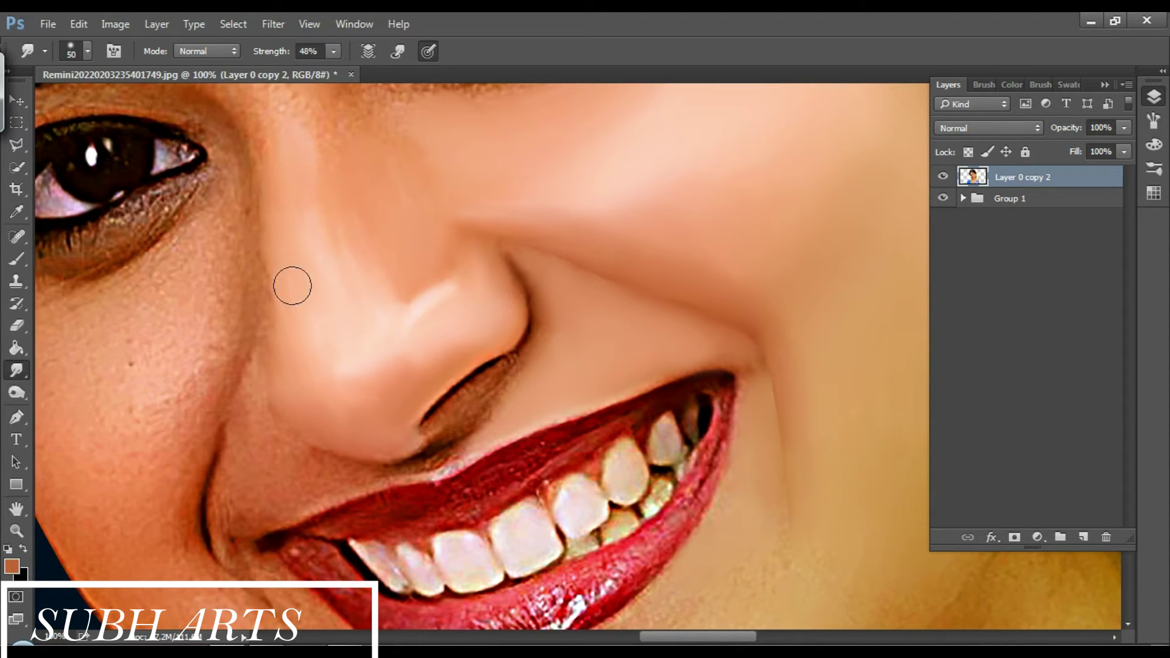
drag(719, 641, 703, 639)
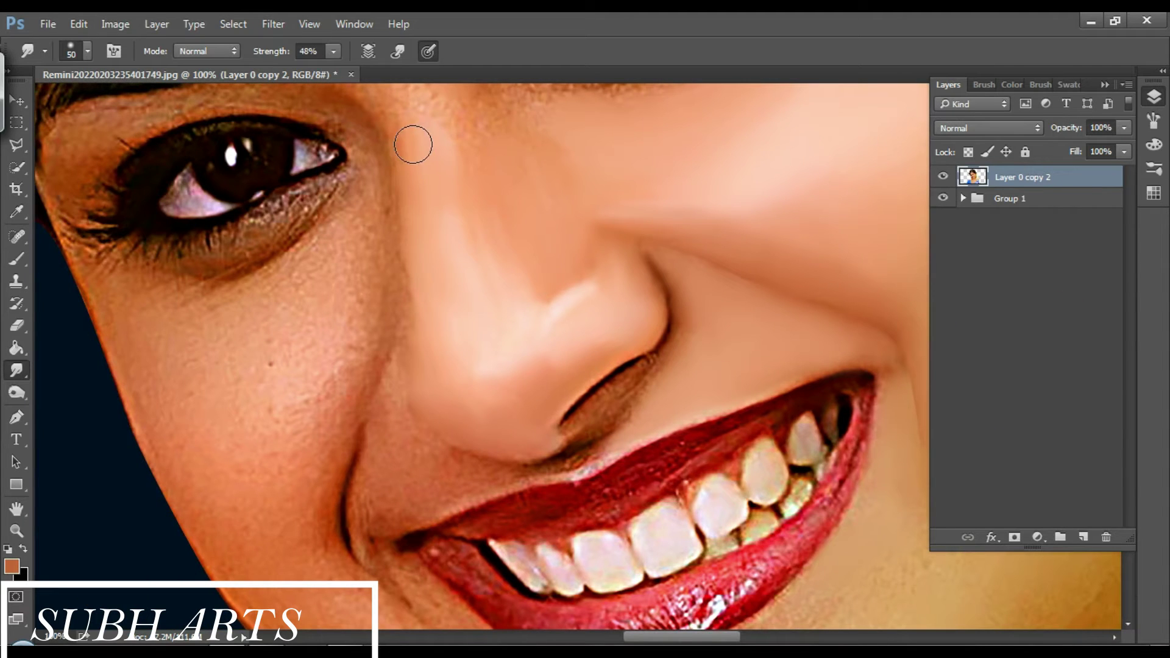
key(bracketright)
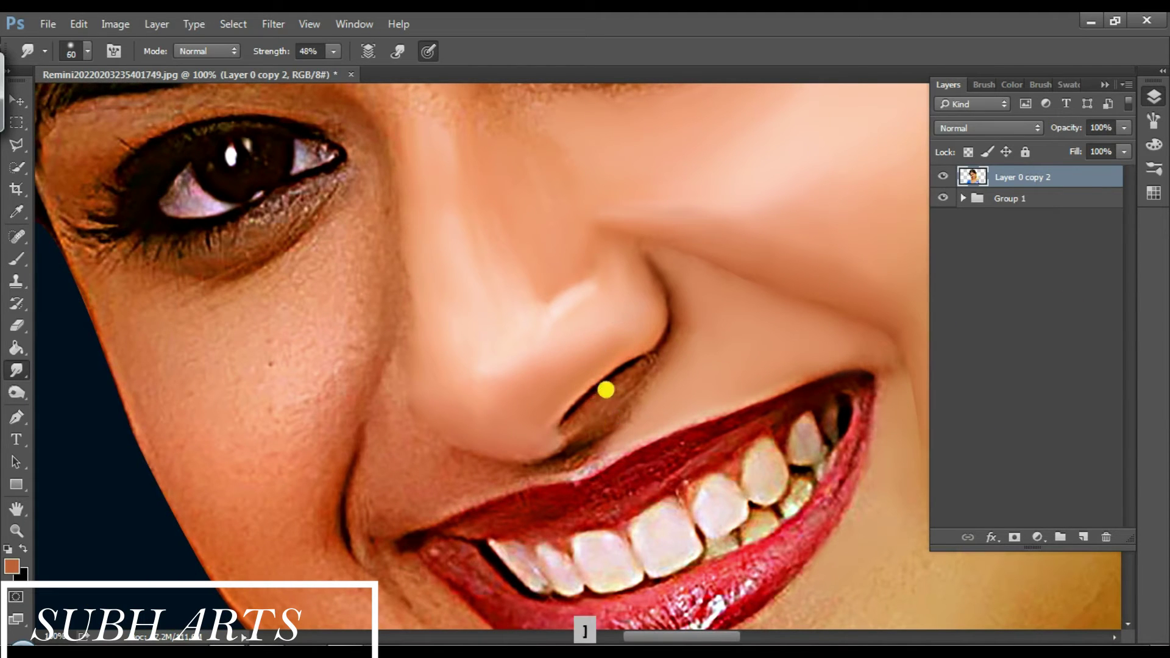
key(bracketleft)
key(bracketleft)
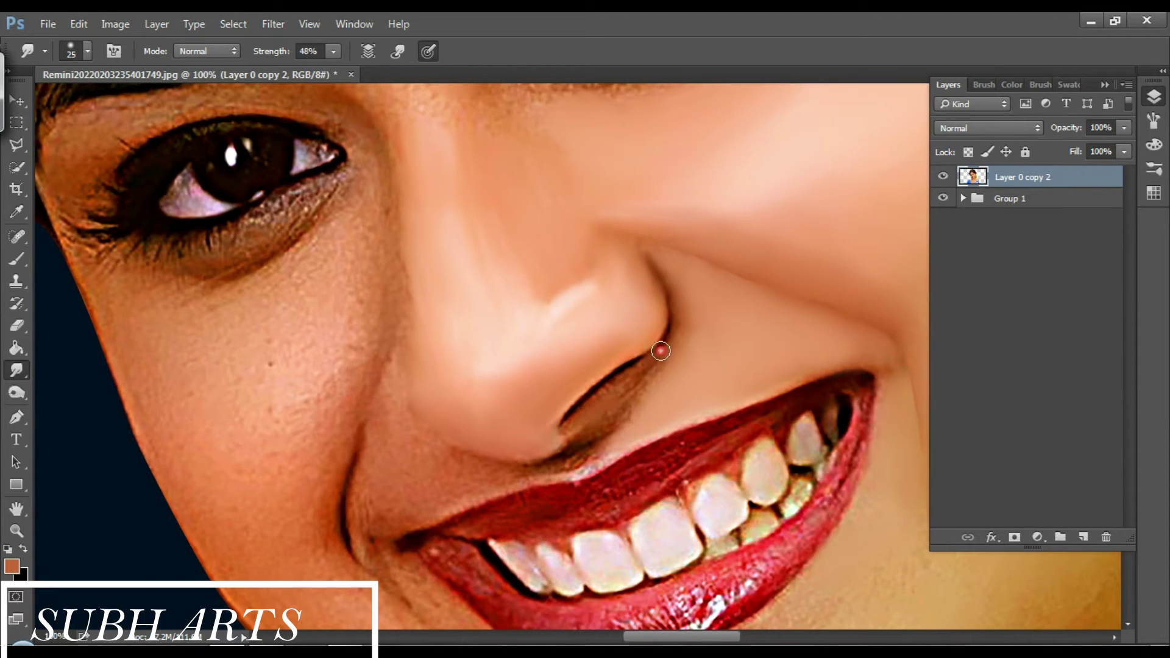
key(bracketleft)
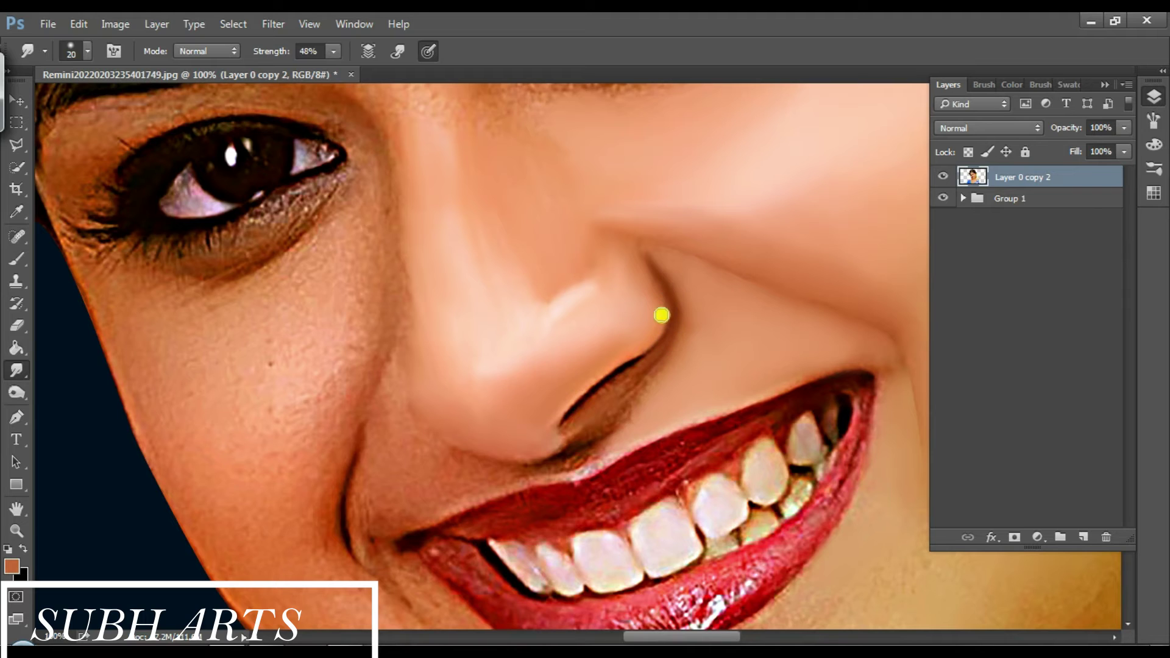
key(bracketright)
key(bracketright)
Smudge the skin around the nostril and blend the nostril shadow toward the cheek.
key(bracketright)
key(bracketright)
key(bracketright)
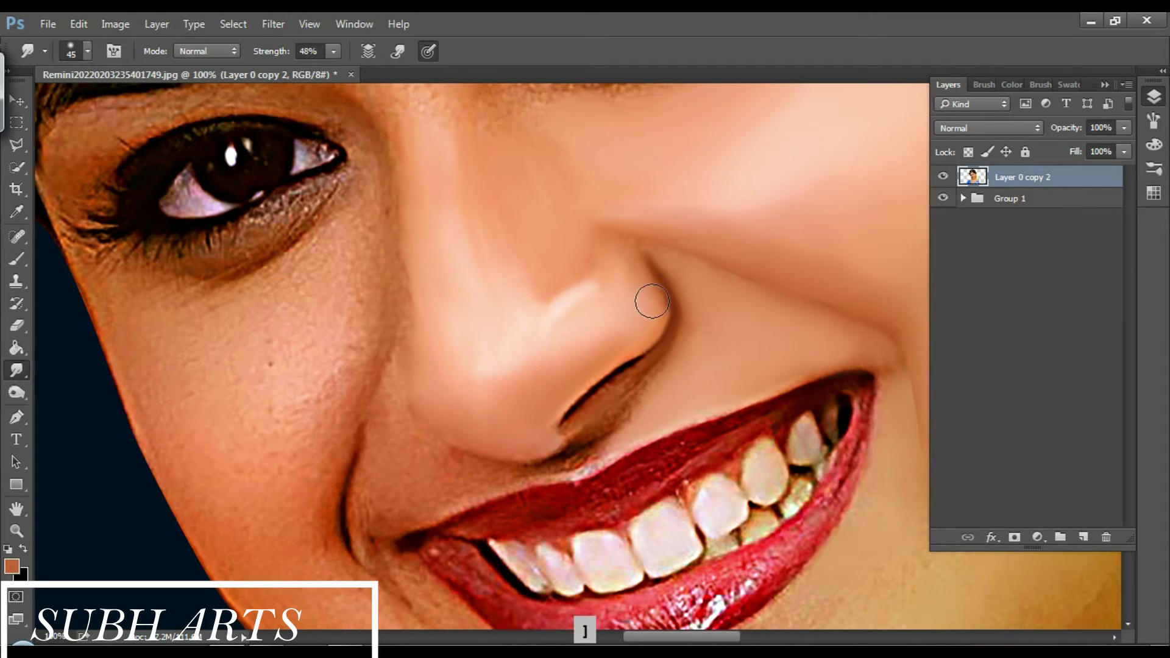
key(bracketleft)
key(bracketleft)
drag(634, 368, 617, 382)
key(bracketright)
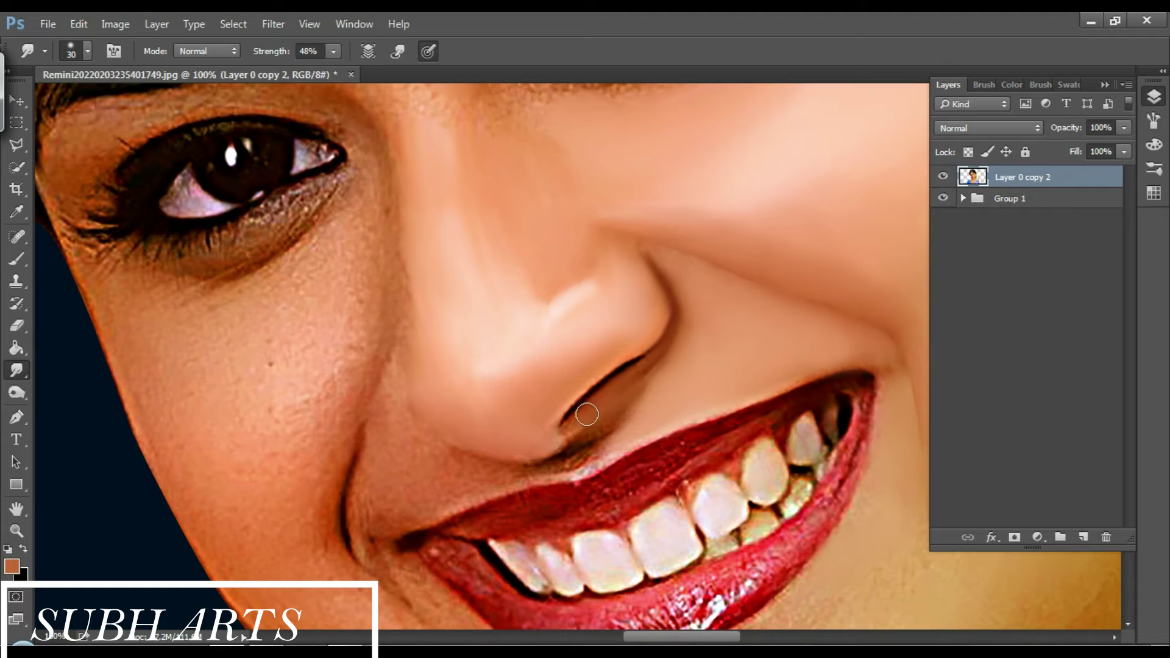
drag(677, 419, 640, 441)
key(bracketleft)
mouse_move(529, 420)
mouse_down()
mouse_move(392, 454)
mouse_move(481, 466)
mouse_move(402, 501)
mouse_up()
key(bracketright)
key(bracketright)
key(bracketright)
key(bracketright)
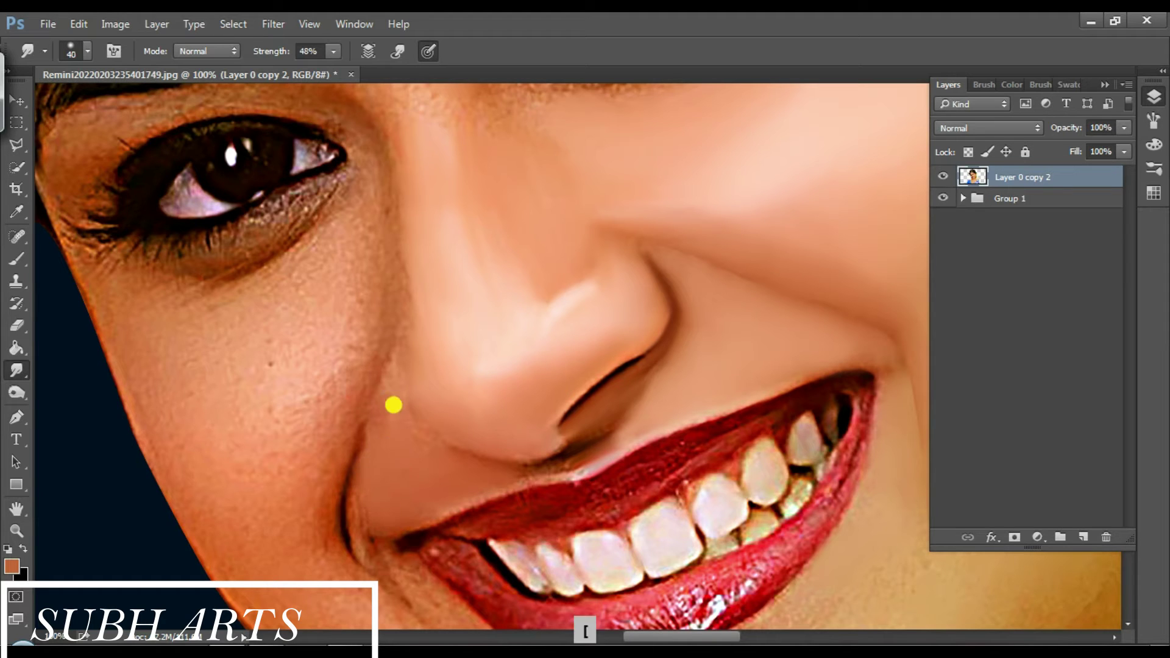
Collapse the Layers panel and delete the old Pen path around the eye.
key(p)
click(395, 332)
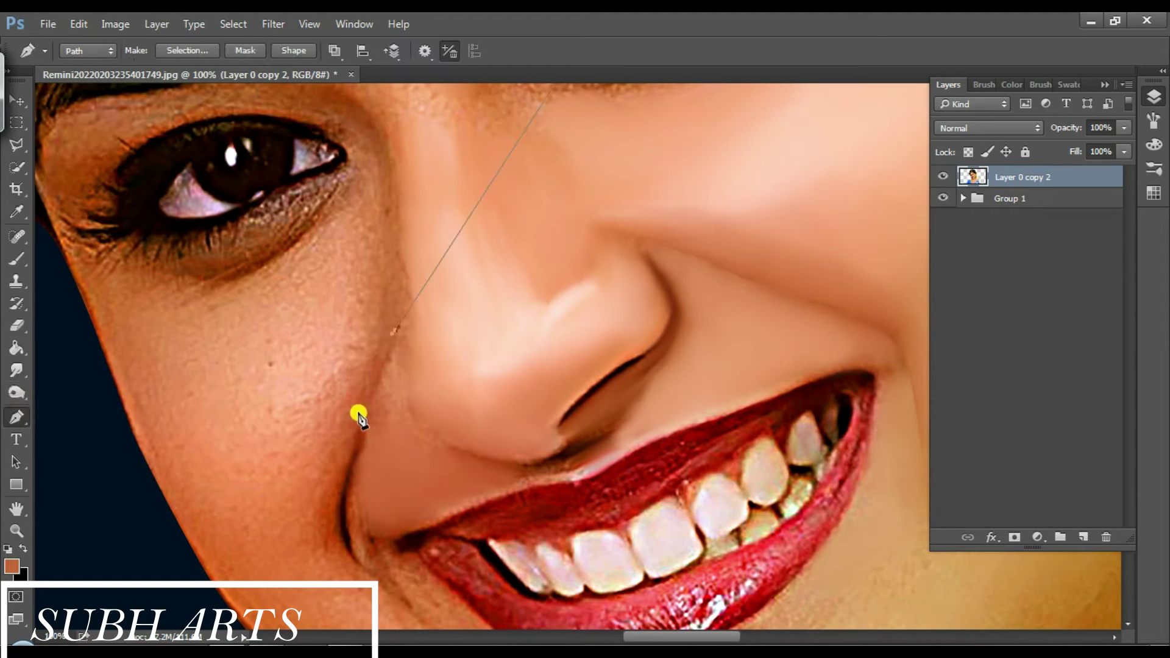
click(1154, 97)
scroll(1132, 314, up, 2)
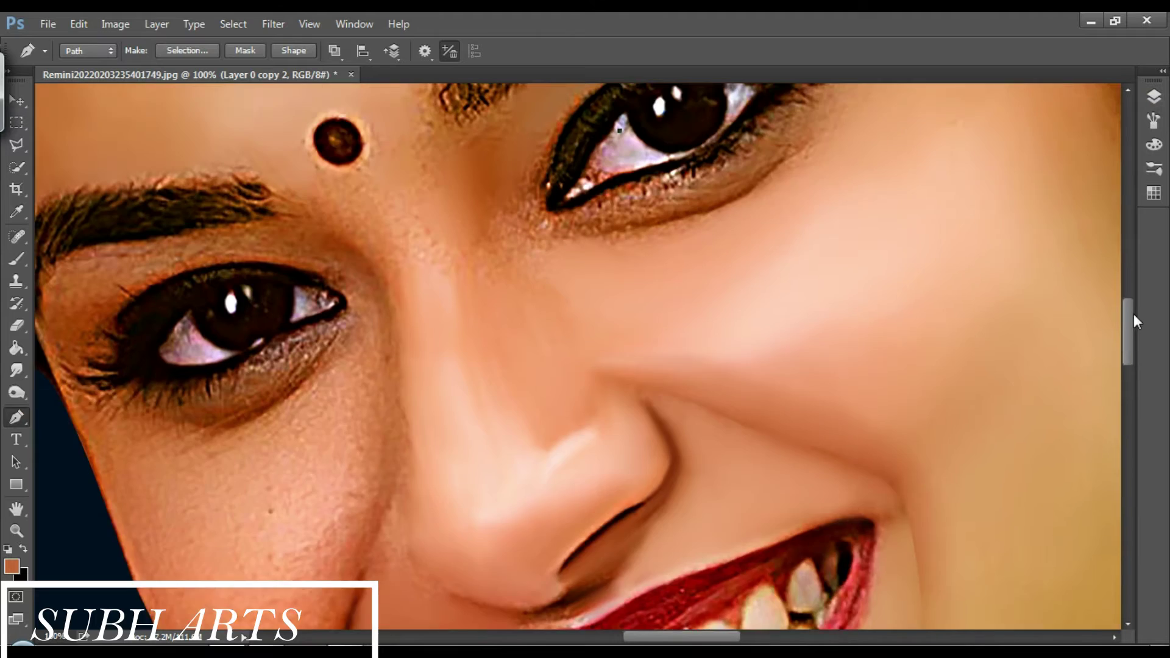
scroll(1131, 315, up, 1)
key(ctrl)
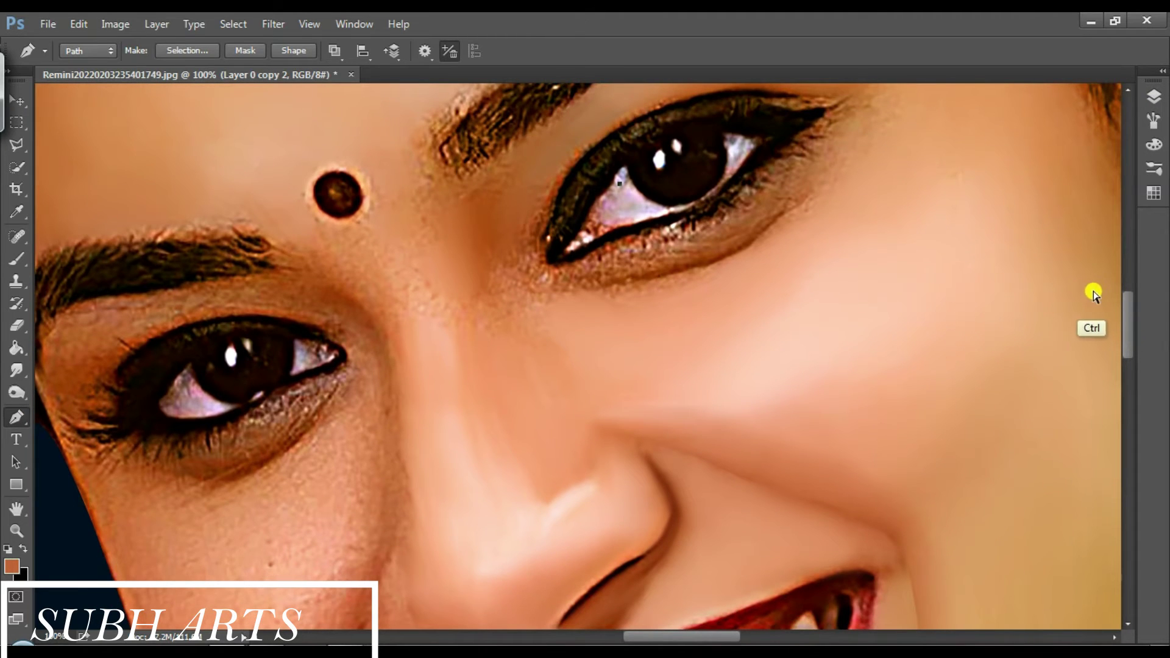
ctrl+click(814, 257)
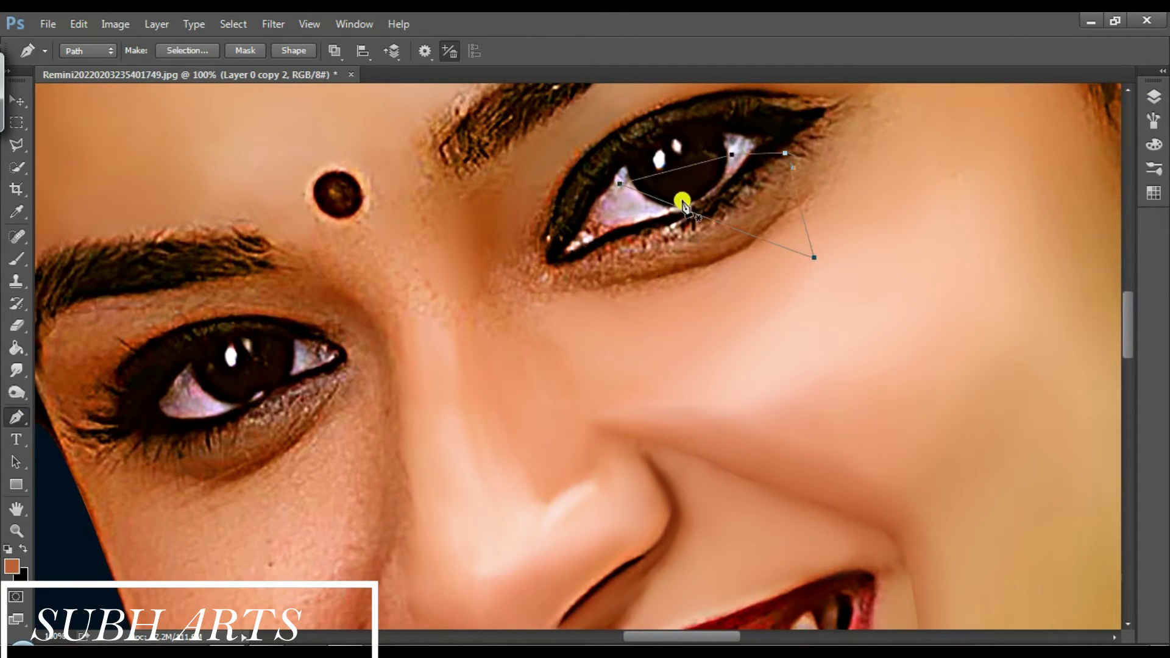
right_click(520, 152)
click(609, 212)
Trace a closed path from the smile crease up the cheek to the eye and make it a selection.
scroll(1055, 264, down, 5)
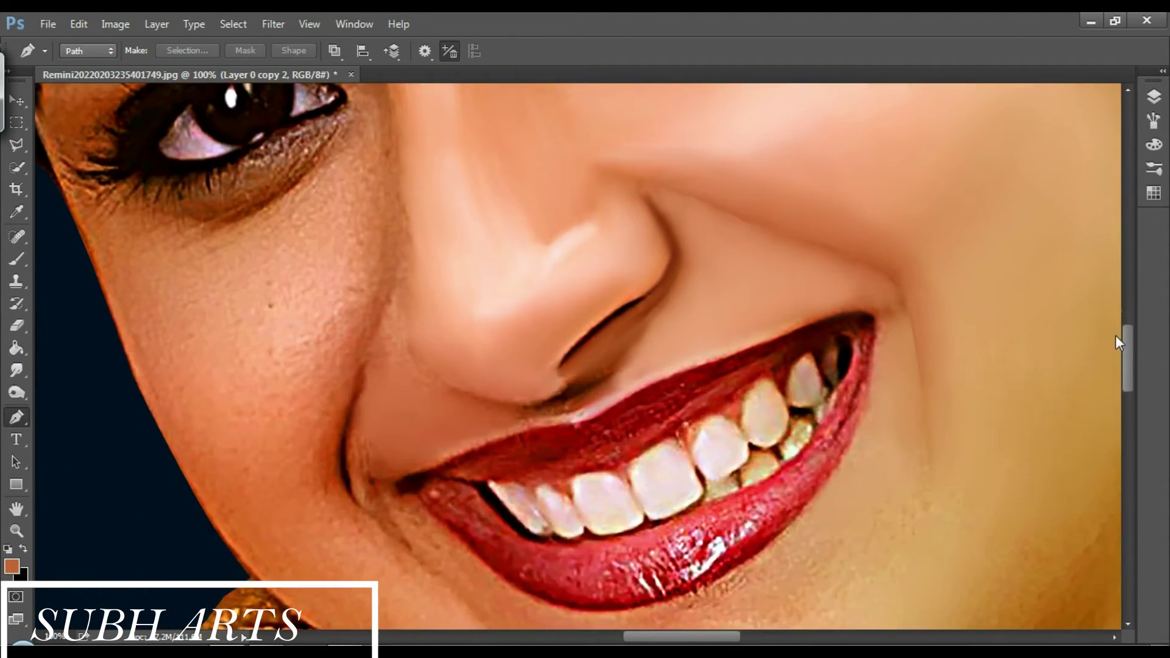
click(397, 281)
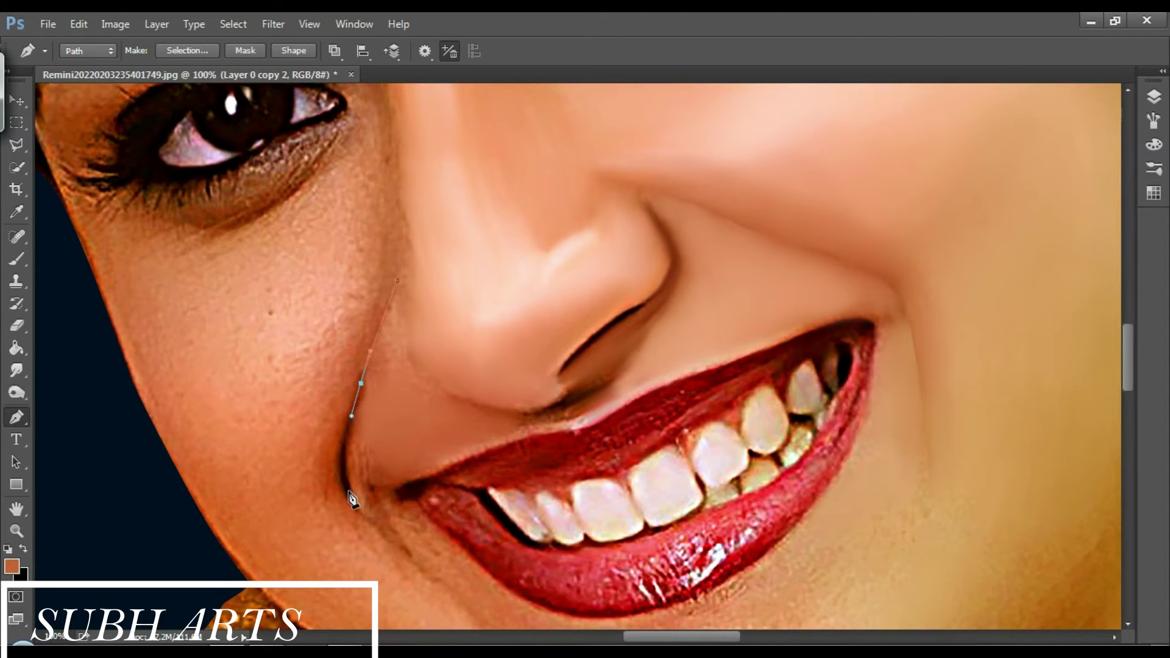
scroll(605, 509, down, 4)
scroll(494, 417, down, 1)
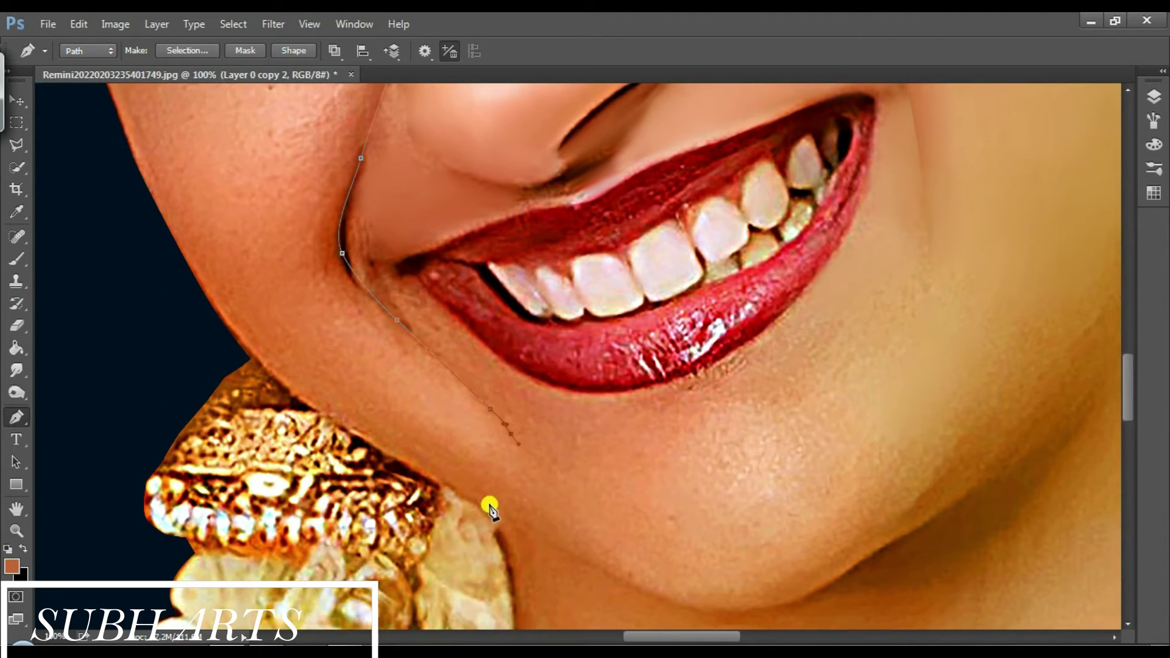
scroll(1133, 354, up, 3)
scroll(1133, 353, up, 2)
click(373, 108)
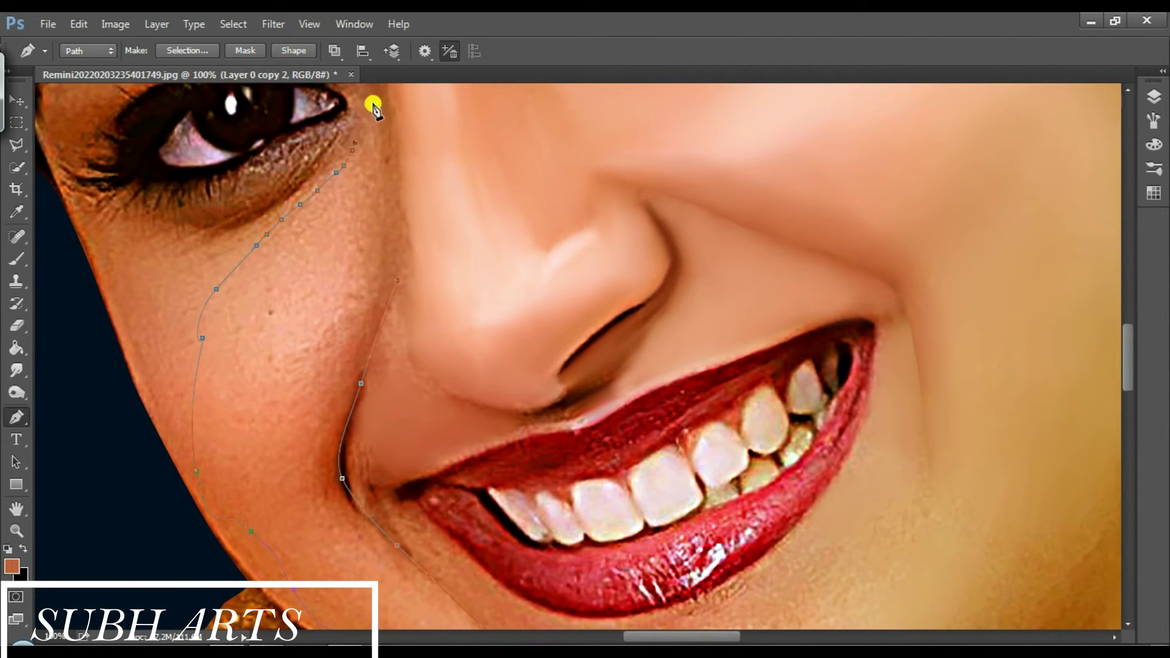
click(399, 287)
right_click(338, 253)
click(457, 305)
key(Return)
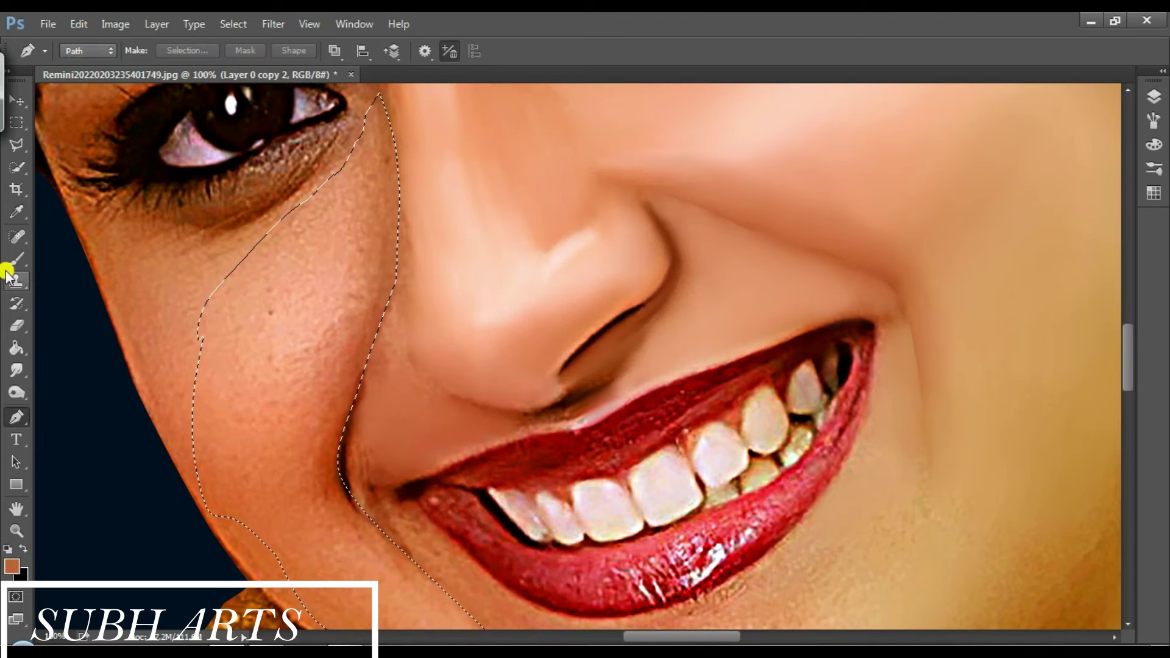
Invert the selection and smudge the skin beside the nose, above the lip and around the nostril.
click(16, 370)
click(273, 24)
click(252, 86)
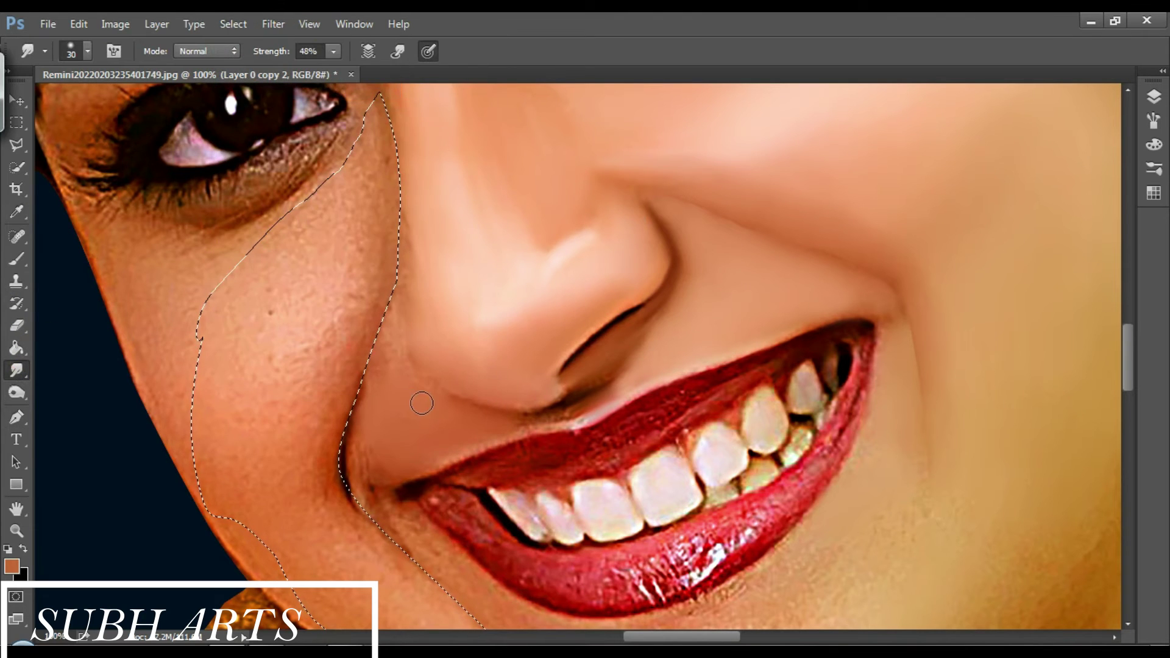
drag(418, 342, 397, 373)
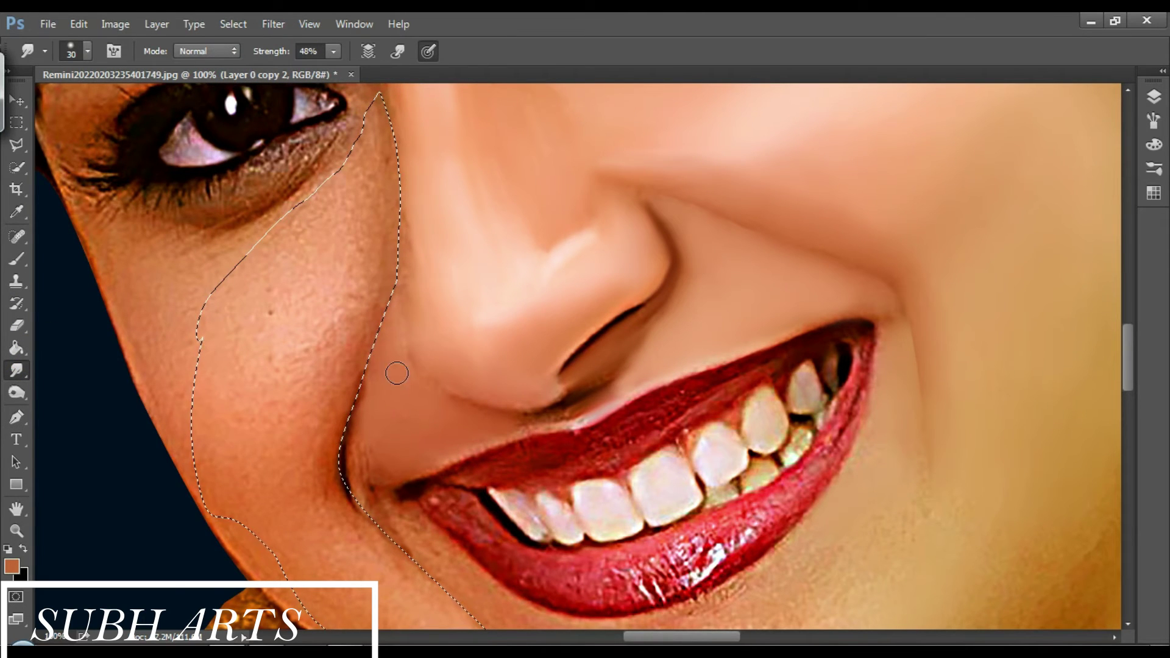
mouse_move(603, 303)
mouse_down()
mouse_move(533, 415)
mouse_move(540, 365)
mouse_move(457, 365)
mouse_up()
key(bracketleft)
drag(548, 392, 558, 397)
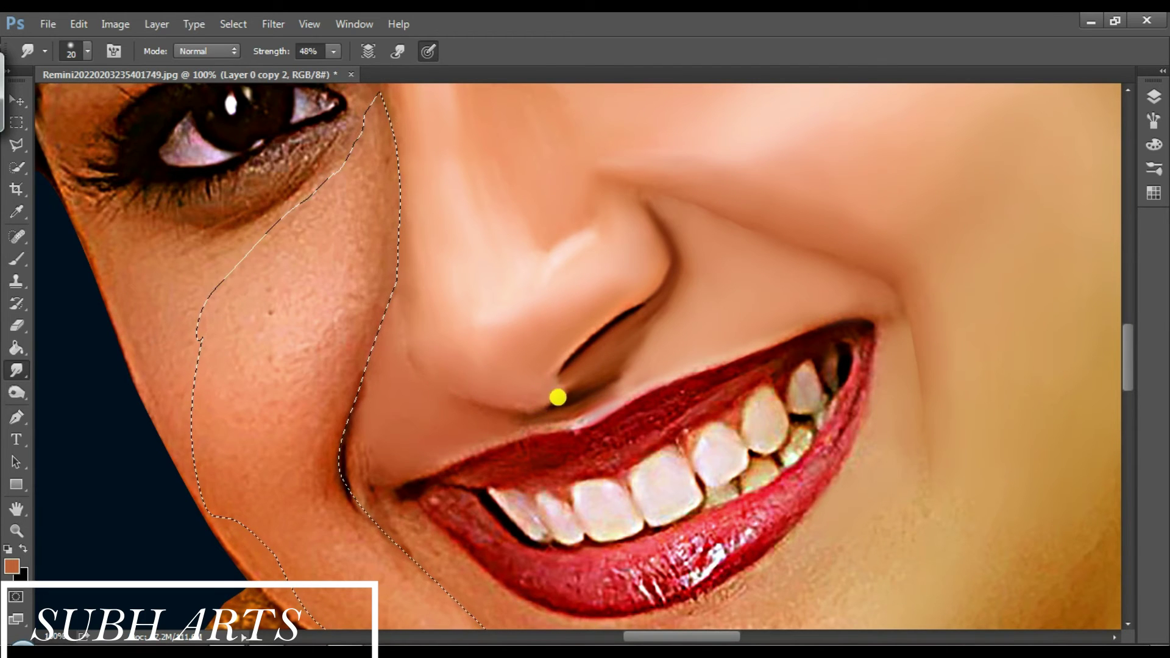
drag(1128, 341, 1128, 349)
drag(266, 312, 335, 261)
key(bracketright)
key(bracketright)
key(bracketright)
Invert the selection again and smudge the smile crease, chin and cheek skin smooth.
click(233, 24)
click(287, 89)
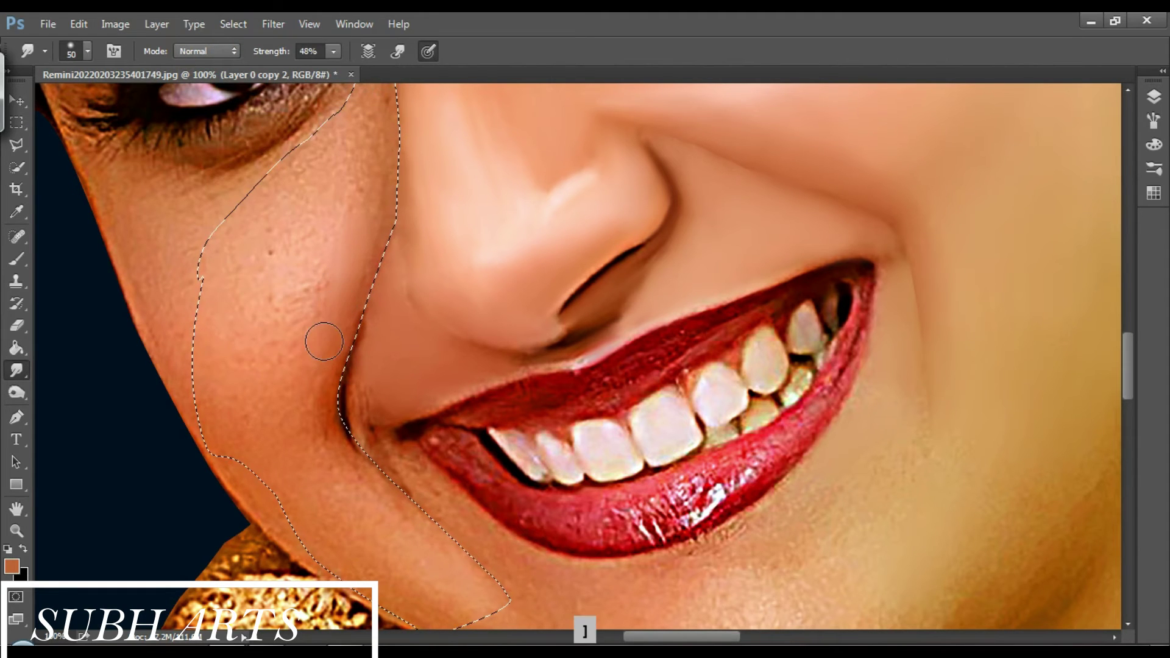
key(bracketright)
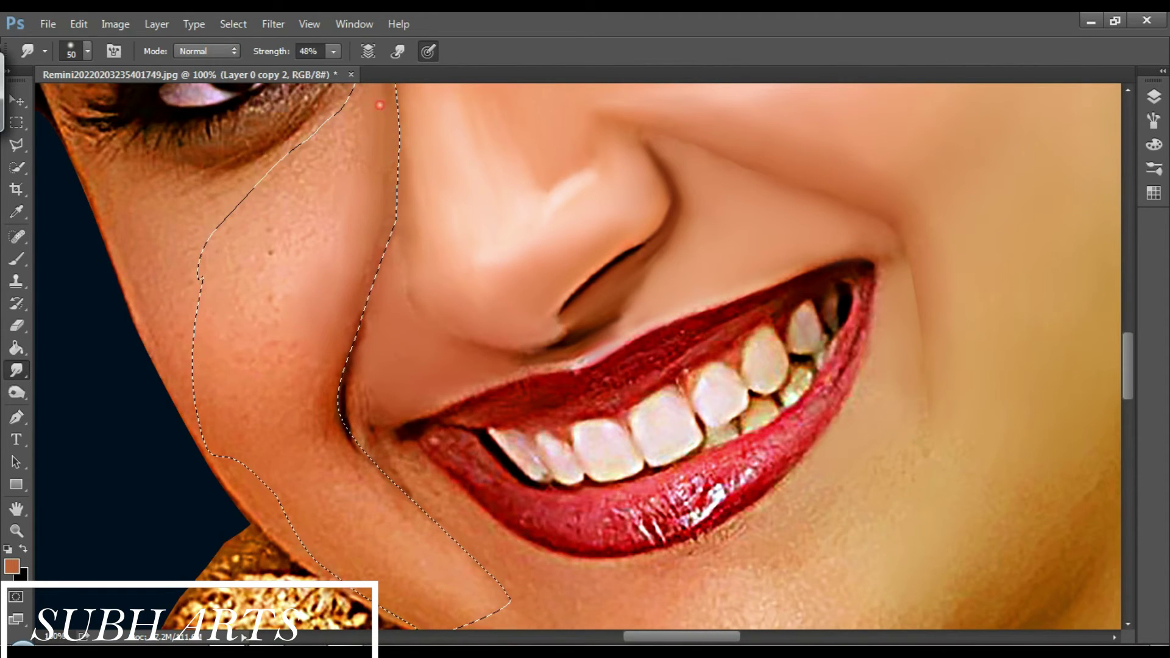
drag(352, 444, 378, 476)
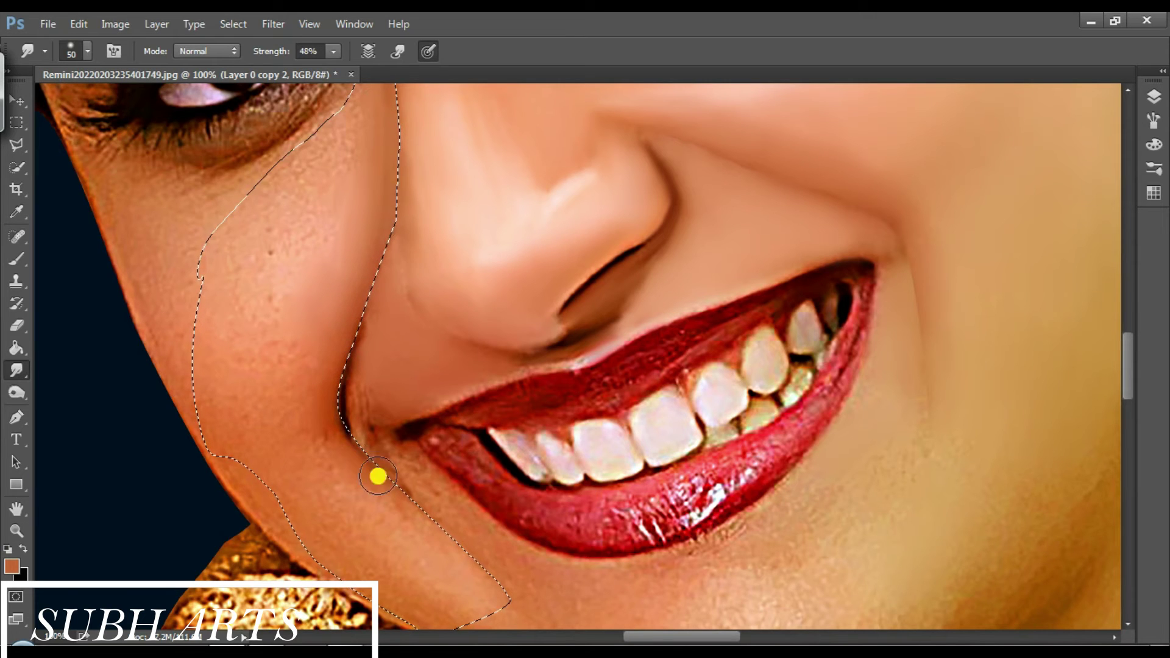
mouse_move(432, 531)
mouse_down()
mouse_move(351, 501)
mouse_move(306, 384)
mouse_up()
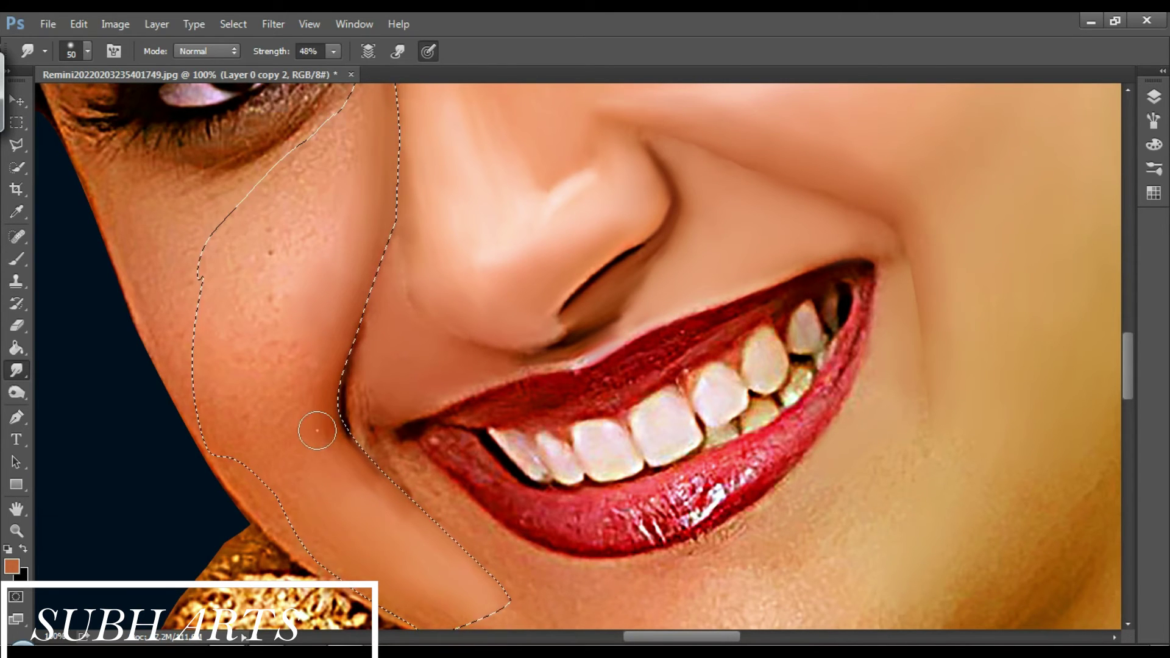
key(bracketright)
drag(238, 350, 264, 303)
mouse_move(250, 381)
mouse_down()
mouse_move(301, 292)
mouse_move(350, 156)
mouse_up()
drag(291, 198, 287, 279)
drag(287, 153, 316, 274)
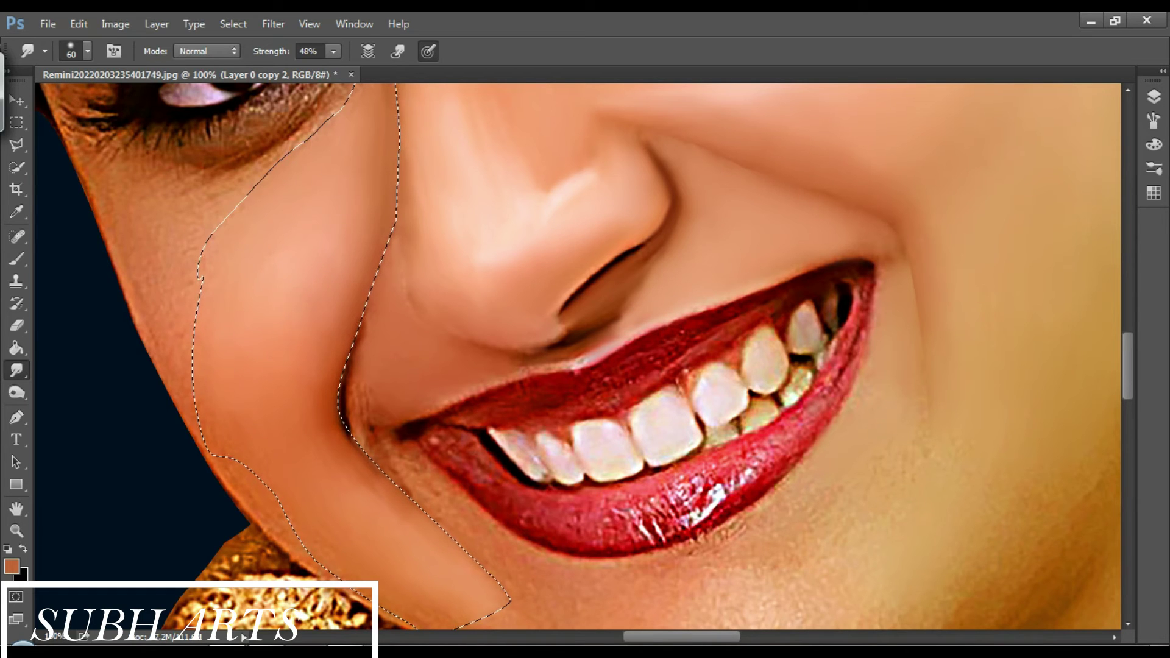
Invert the selection, enlarge the smudge brush and smooth the chin skin toward the jaw.
click(234, 25)
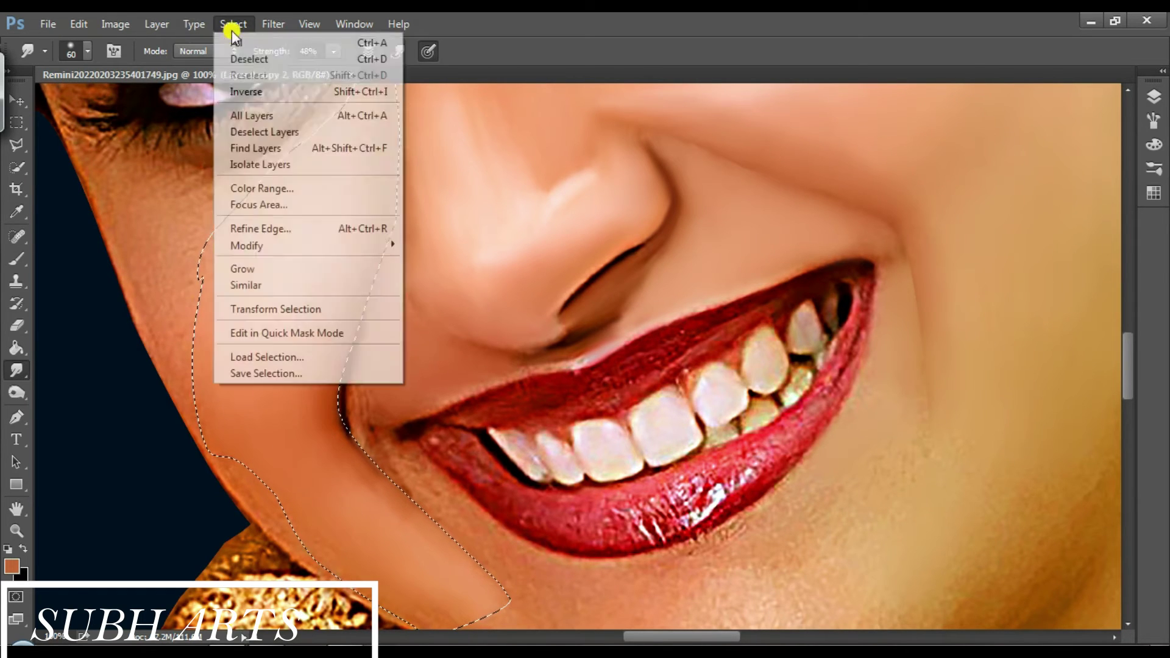
click(246, 92)
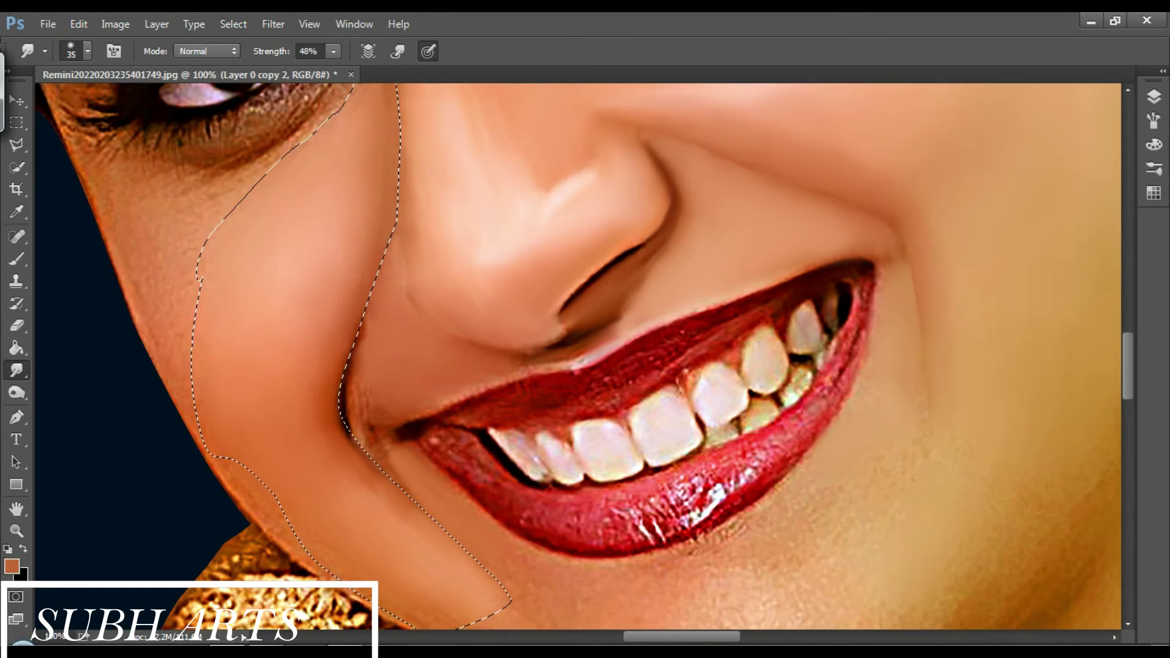
key(bracketleft)
scroll(426, 459, down, 5)
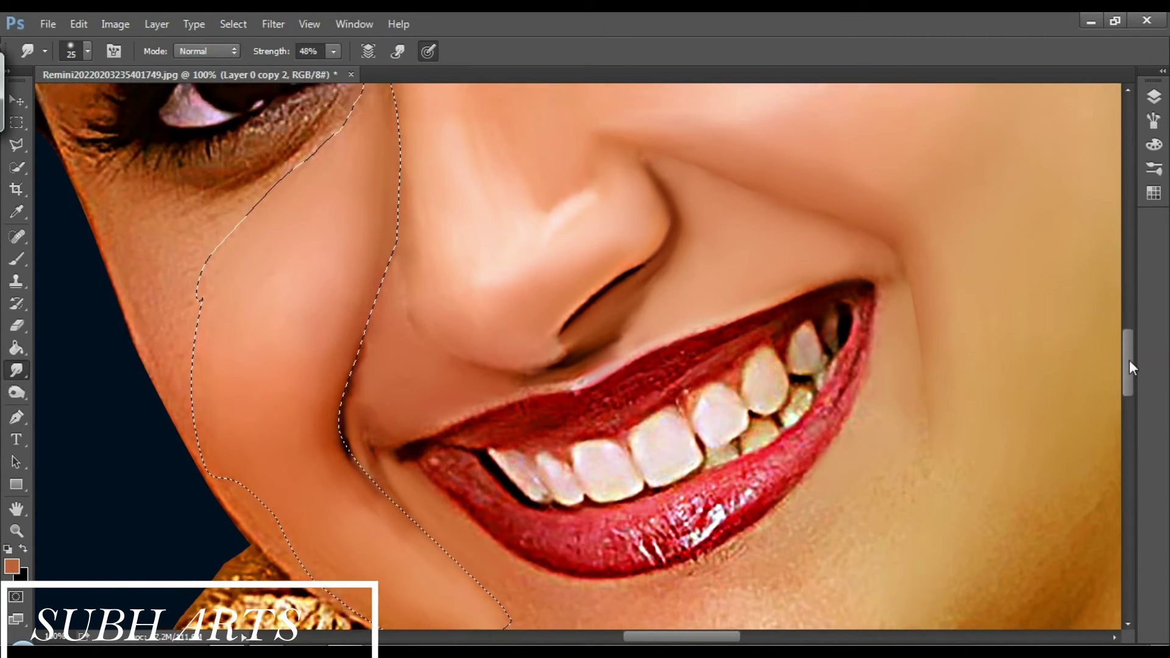
key(bracketright)
key(bracketright)
key(bracketright)
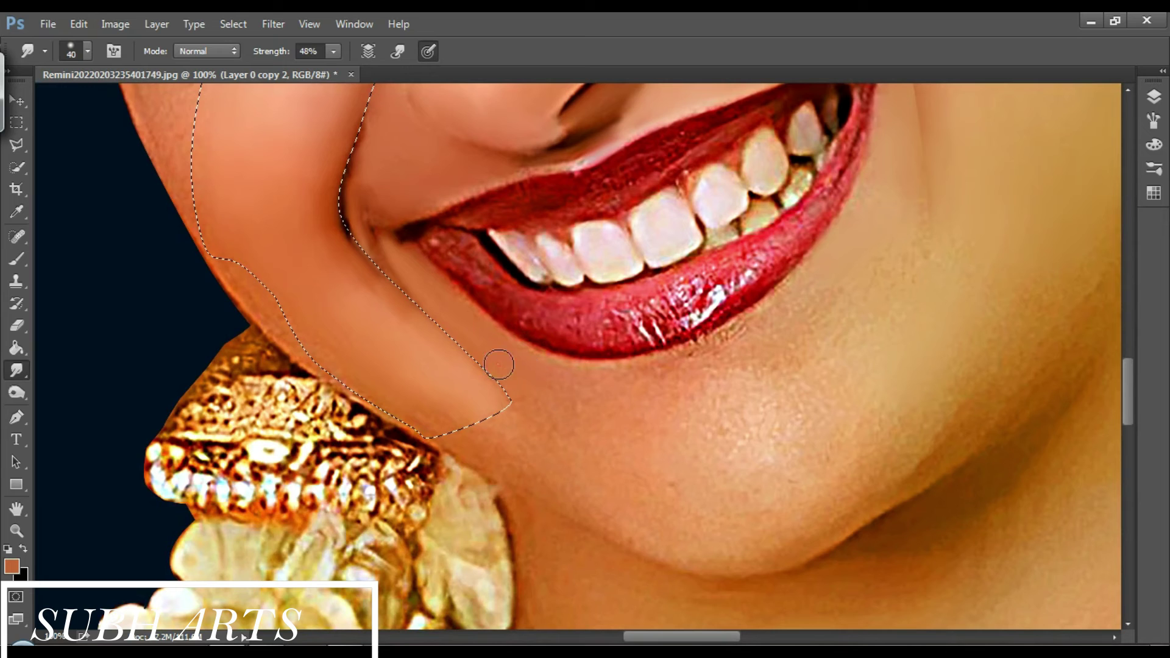
key(bracketright)
key(bracketright)
key(bracketright)
mouse_move(634, 514)
mouse_down()
mouse_move(546, 433)
mouse_move(638, 457)
mouse_up()
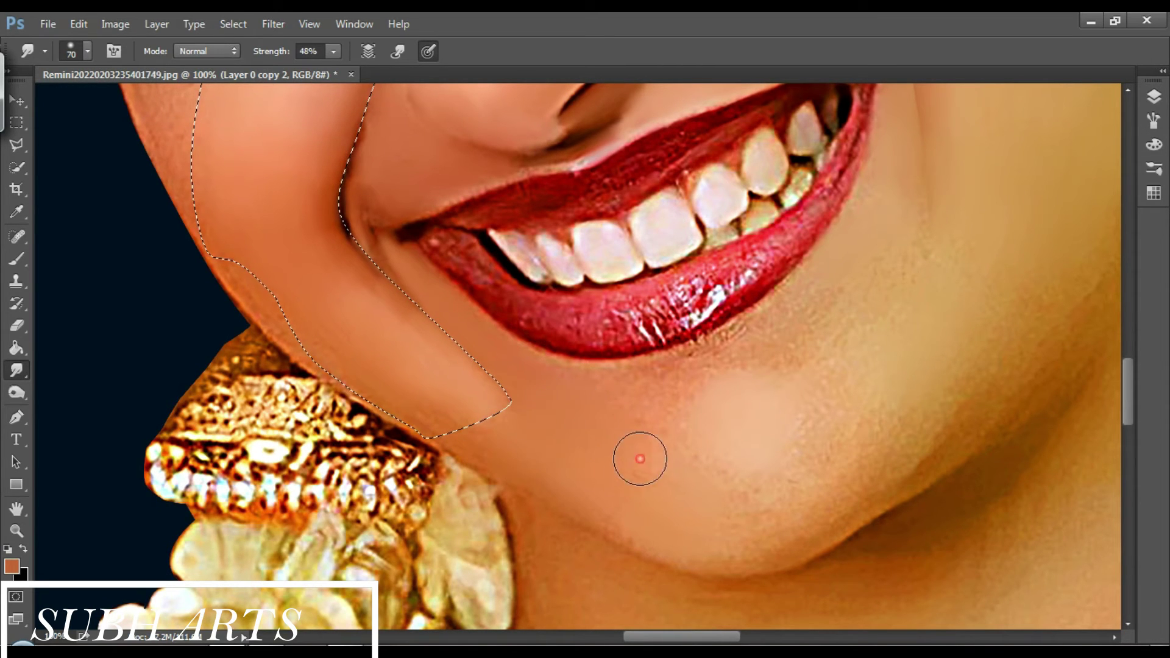
mouse_move(724, 470)
mouse_down()
mouse_move(725, 541)
mouse_move(616, 519)
mouse_up()
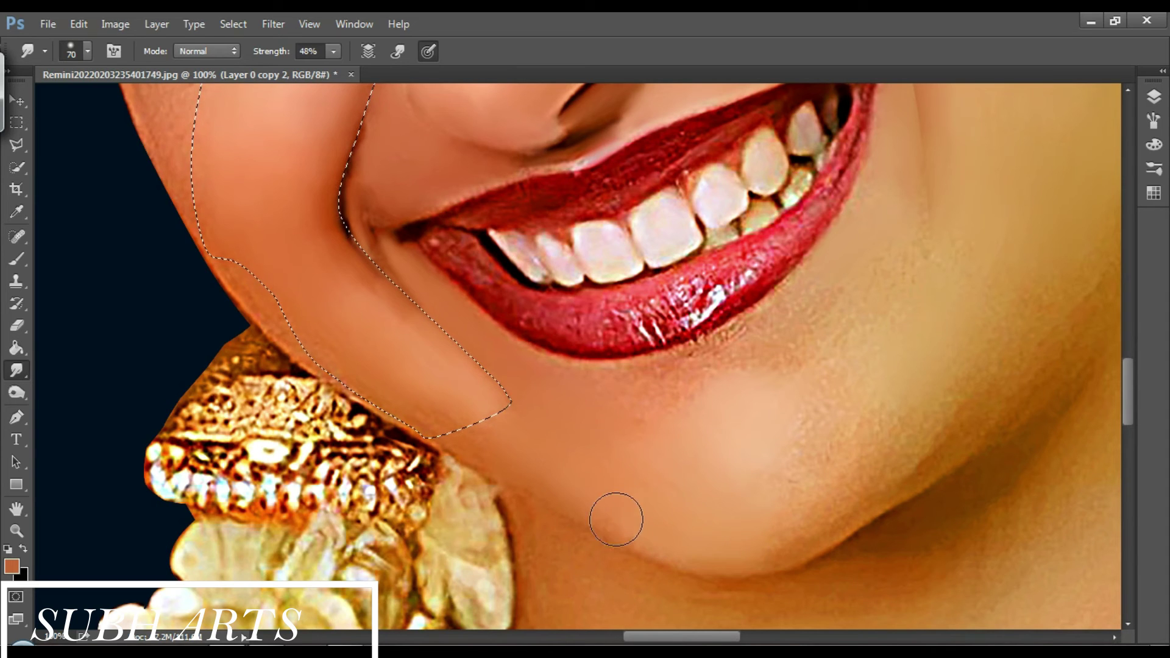
Smudge the skin beside the lower lip, the lip corner and over the chin, then resize the brush.
drag(823, 301, 806, 308)
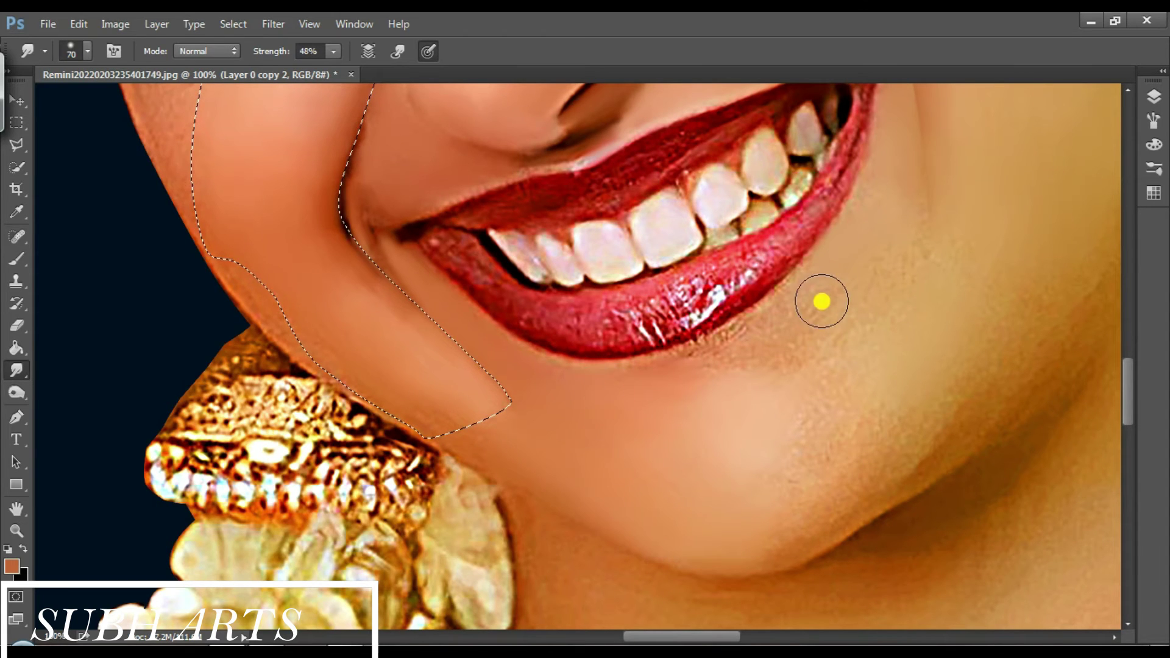
drag(1003, 230, 894, 223)
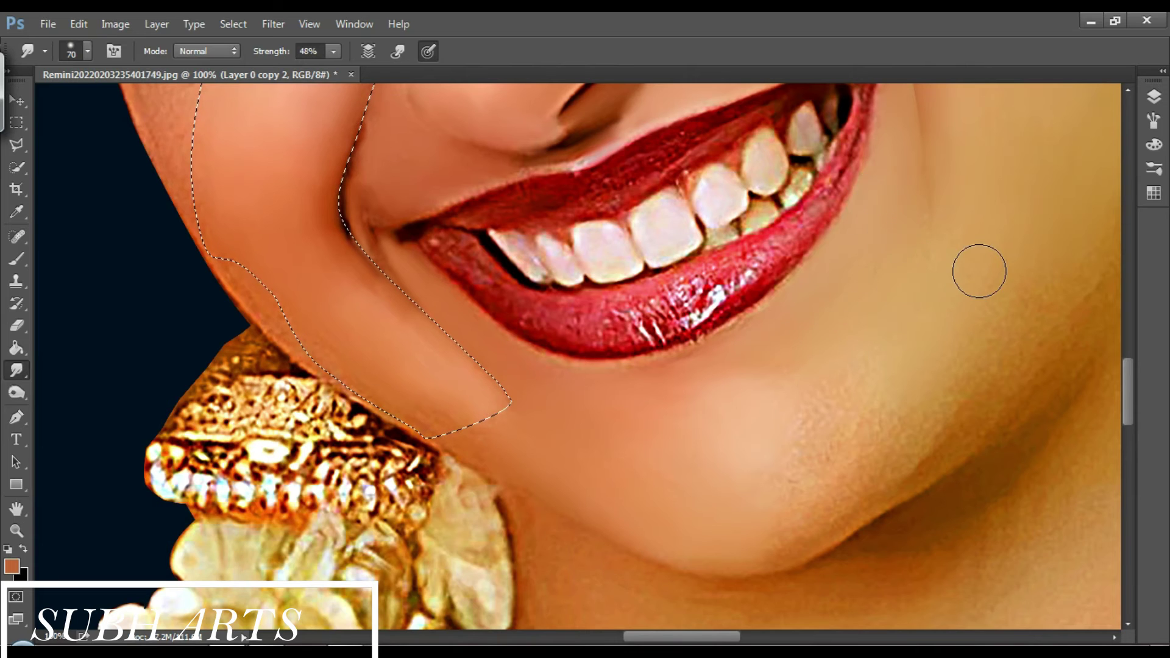
mouse_move(877, 431)
mouse_down()
mouse_move(838, 415)
mouse_move(806, 531)
mouse_up()
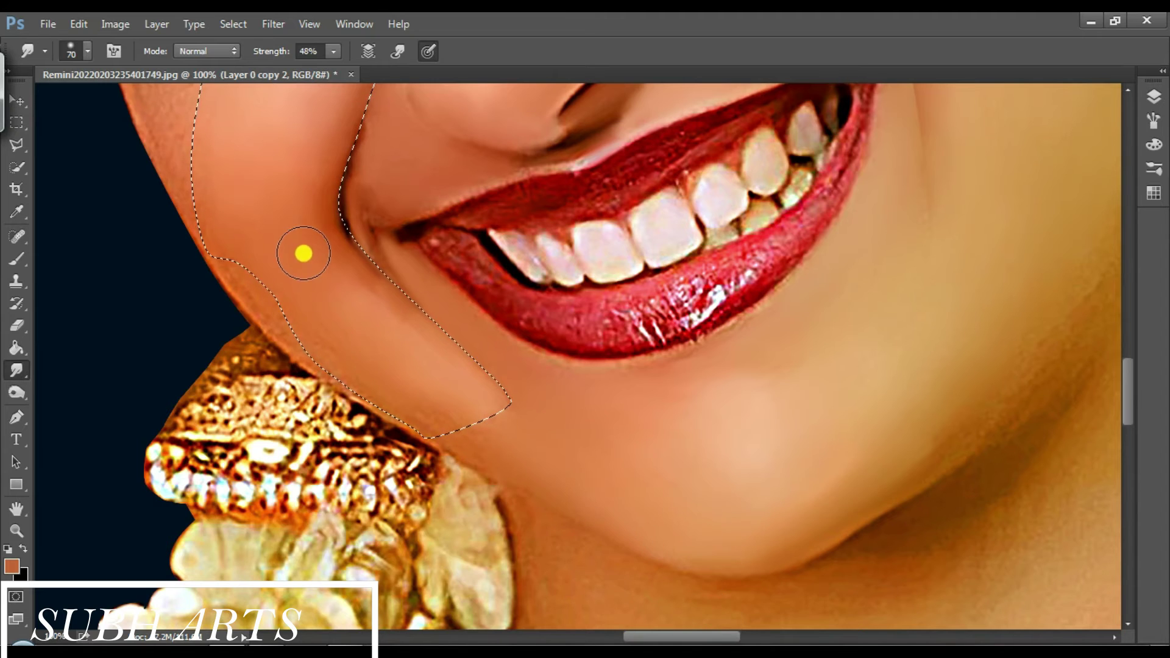
drag(1127, 391, 1128, 373)
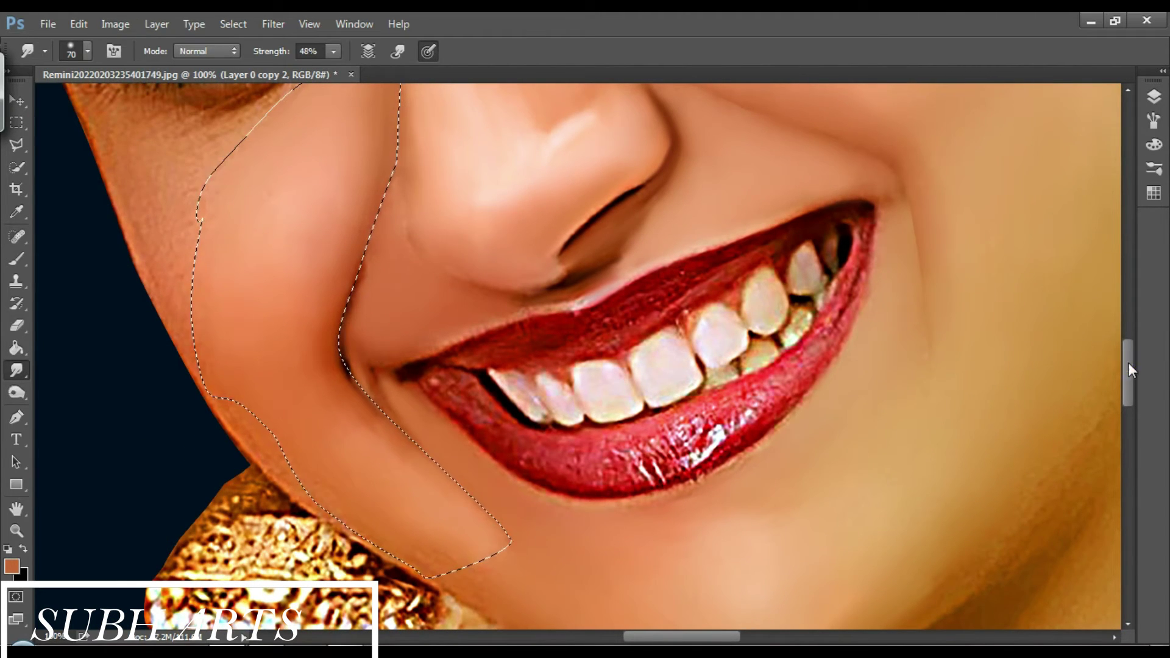
drag(1128, 363, 1138, 318)
key(bracketleft)
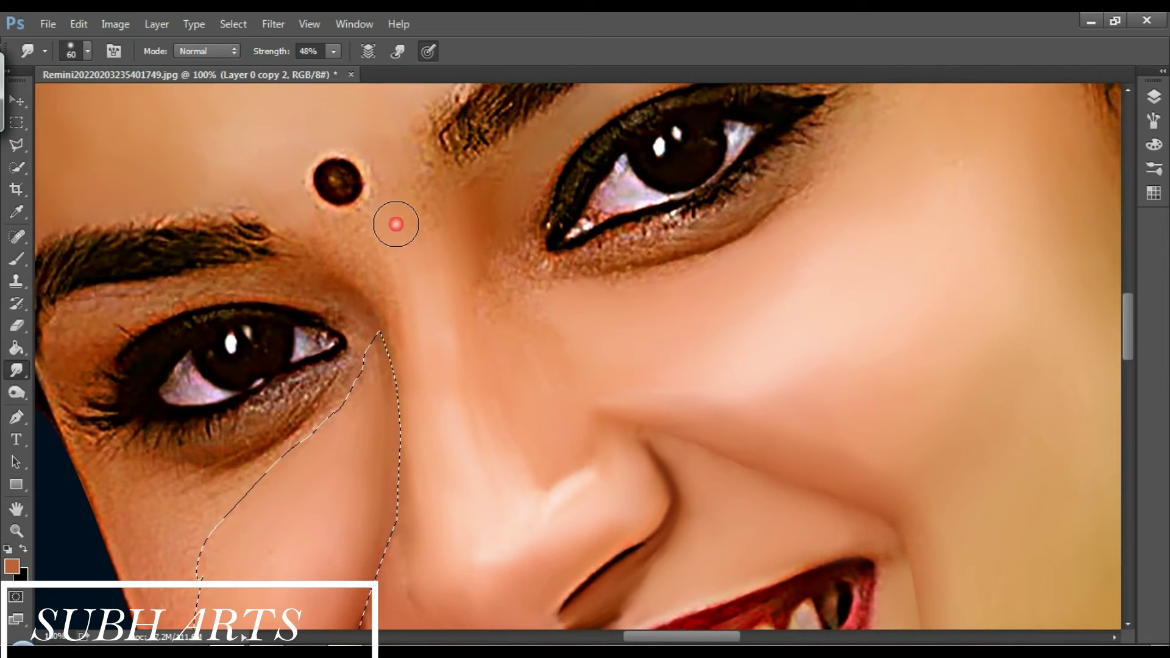
key(bracketleft)
key(bracketleft)
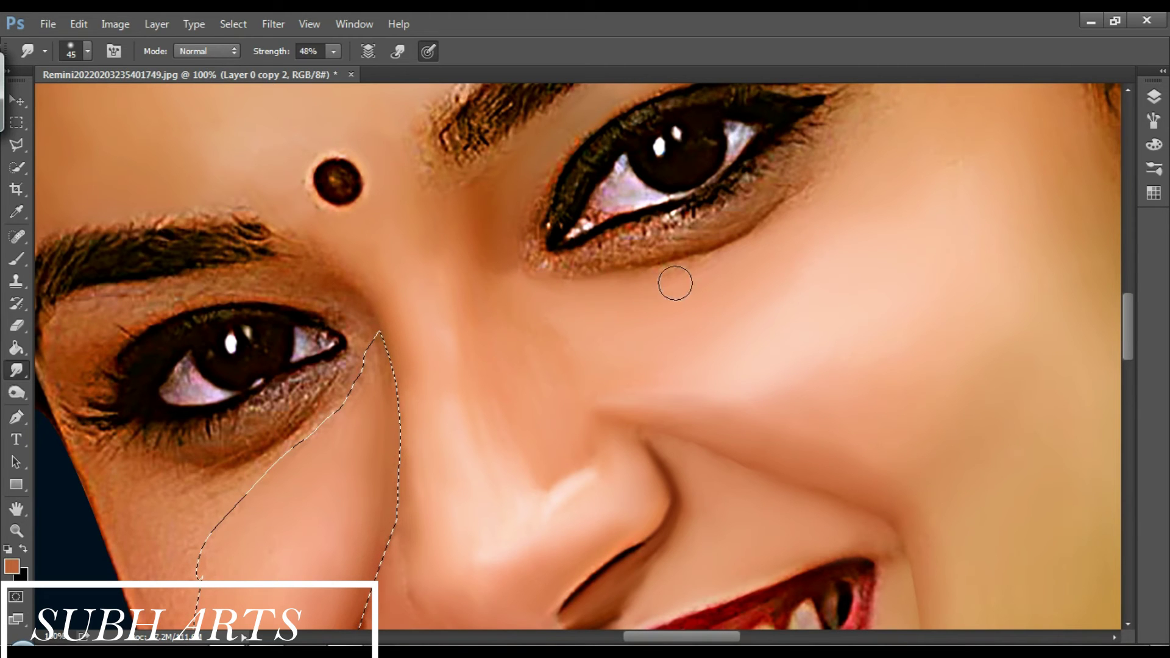
scroll(657, 353, down, 3)
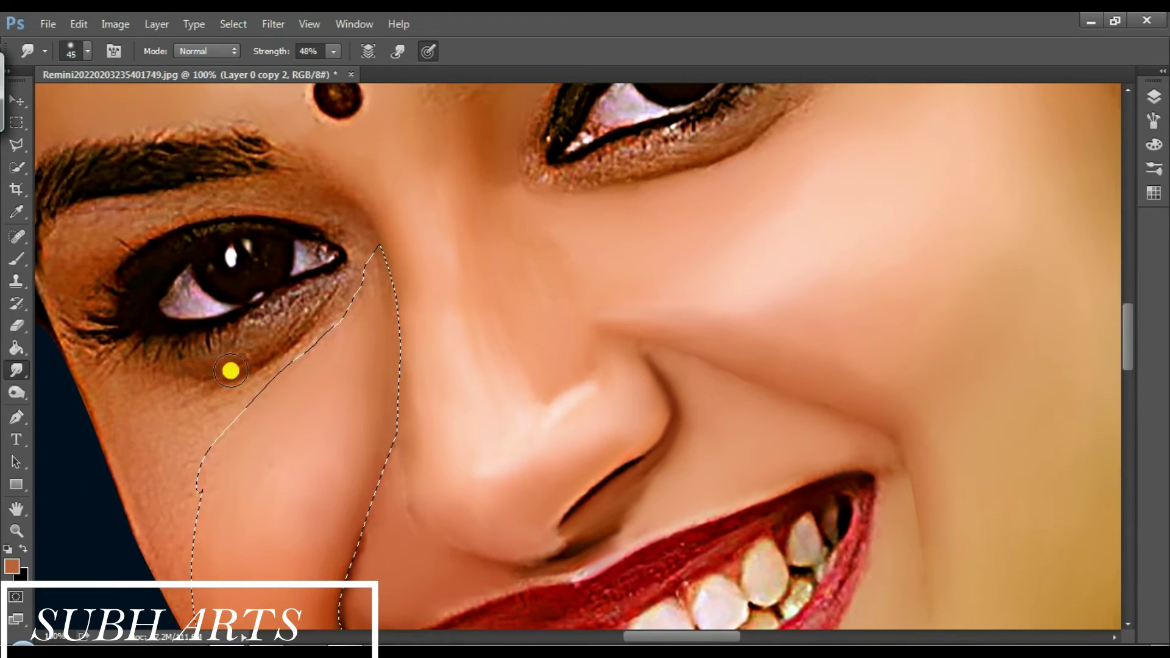
key(bracketright)
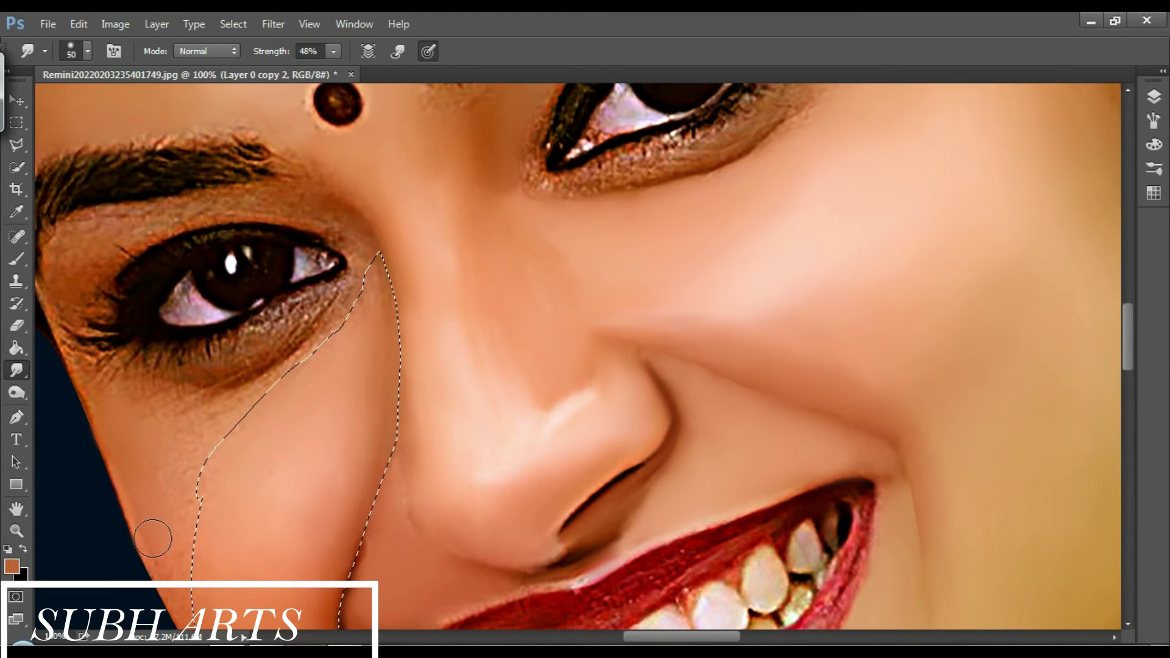
scroll(1045, 292, down, 4)
Add a new empty layer set to Color blend mode.
click(1153, 96)
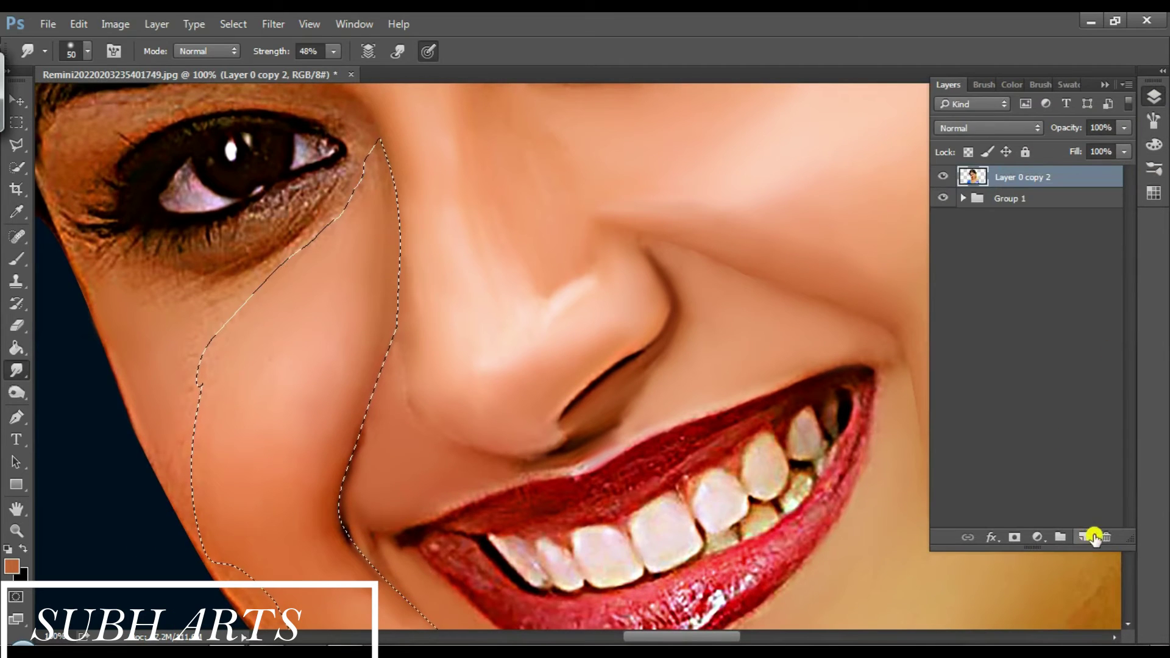
click(1084, 537)
click(986, 127)
click(946, 451)
Brush warm colour over the cheek, raise brush opacity, and undo the last stroke.
click(17, 259)
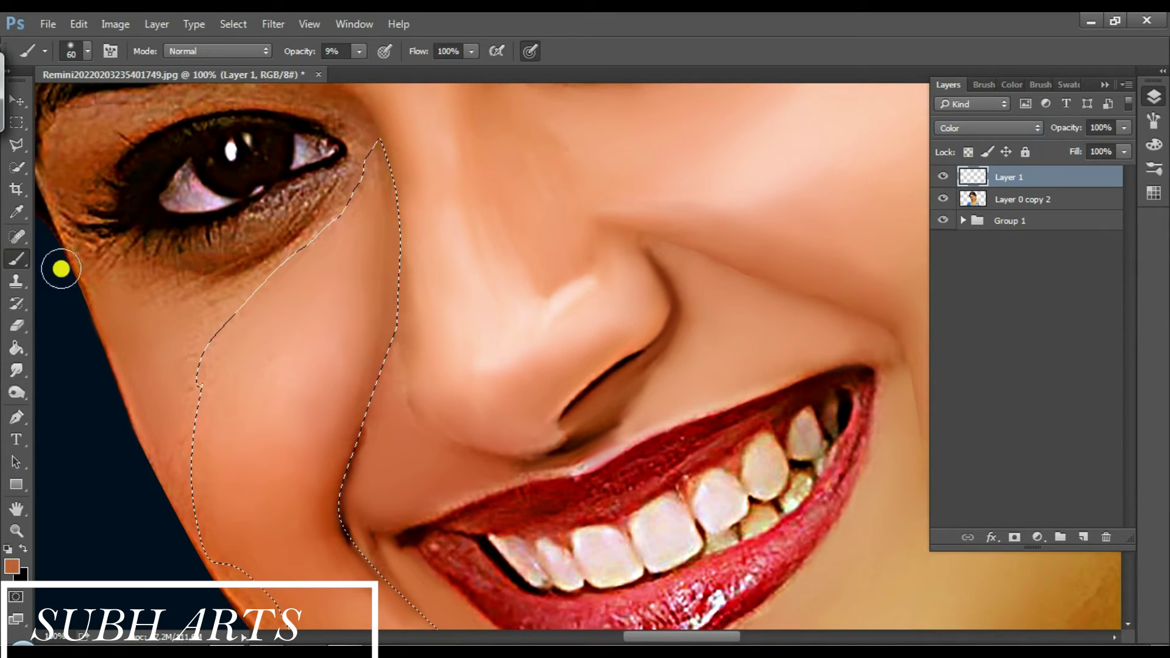
drag(363, 278, 264, 397)
click(638, 250)
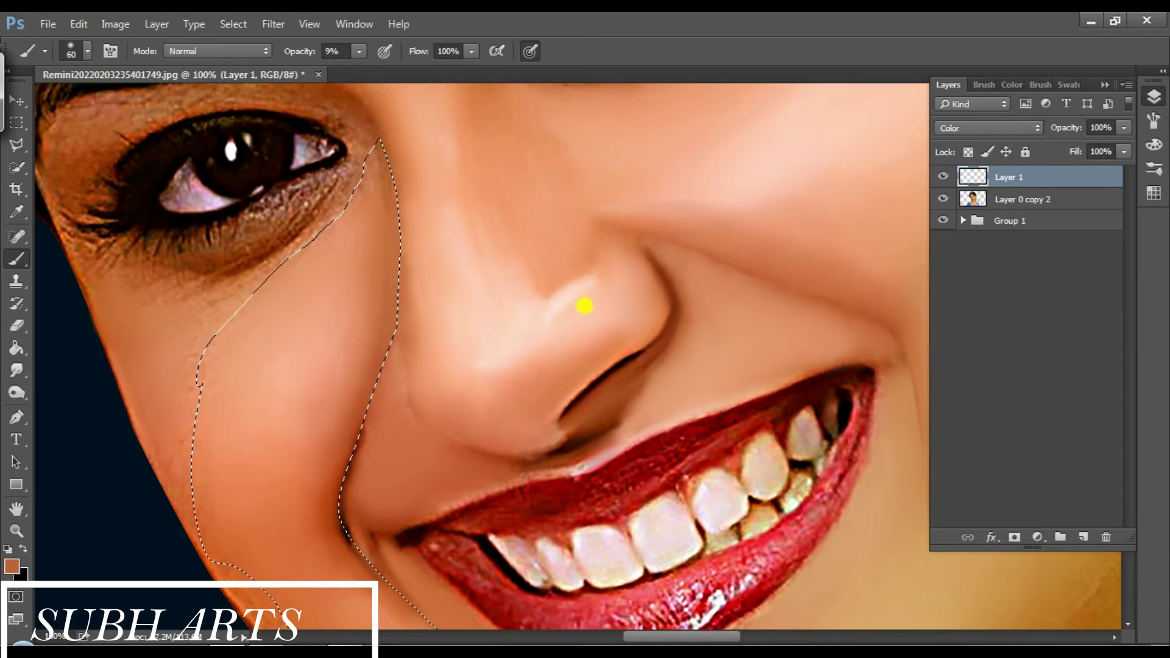
drag(297, 52, 308, 55)
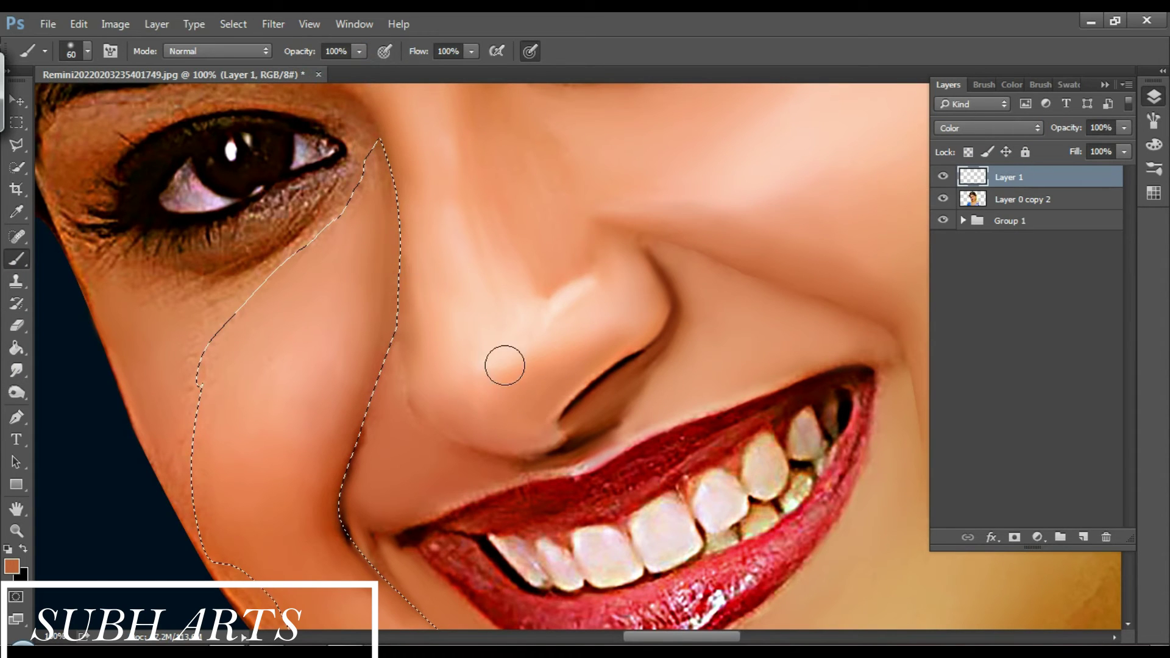
key(ctrl+alt+z)
Invert the selection, sample a skin colour as foreground, and undo the orange cheek stroke.
click(234, 24)
click(272, 92)
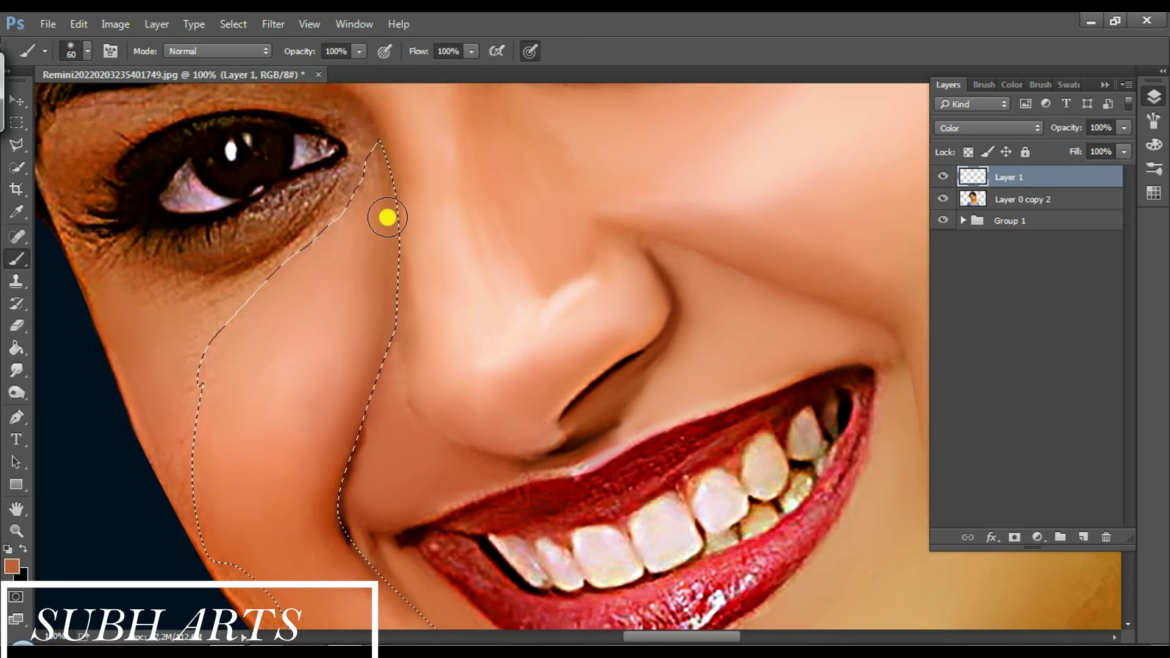
click(11, 566)
click(313, 449)
click(601, 55)
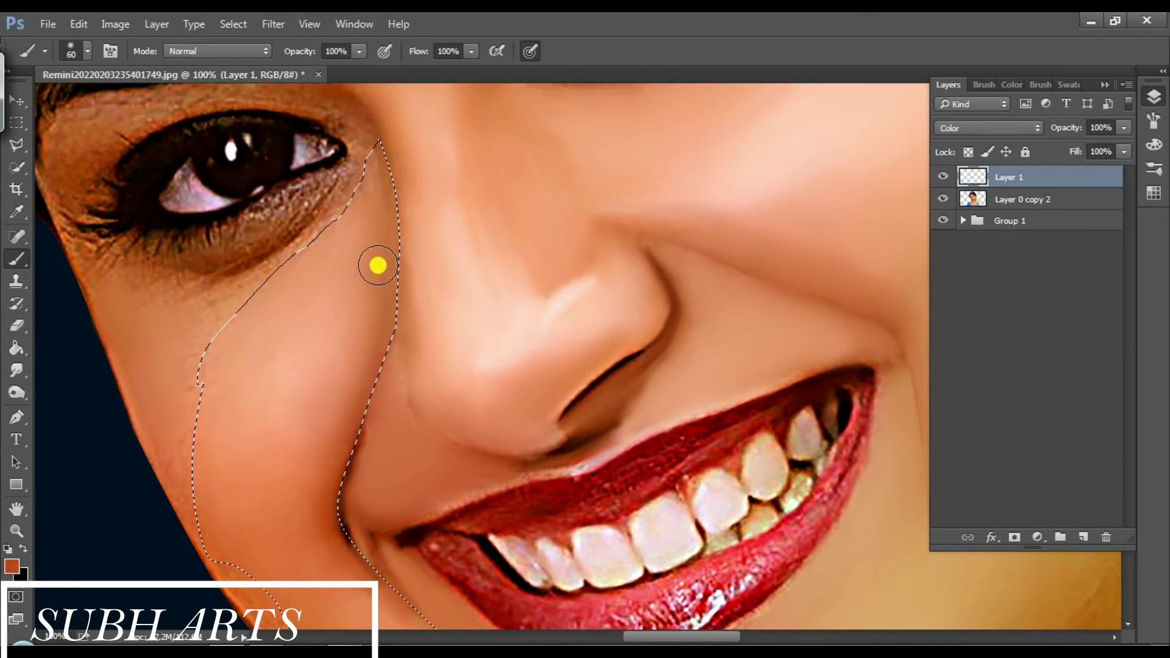
key(ctrl+alt+z)
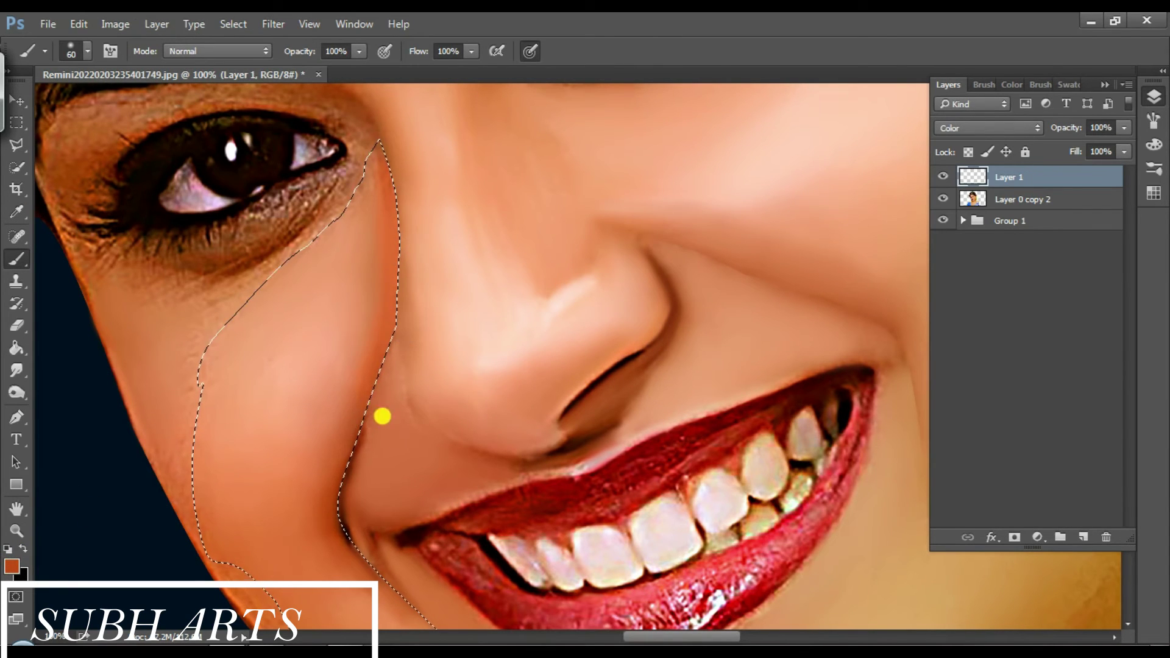
Lower the Color layer to 56% opacity and merge it down.
drag(1067, 128, 1036, 139)
click(379, 239)
right_click(969, 176)
right_click(1061, 177)
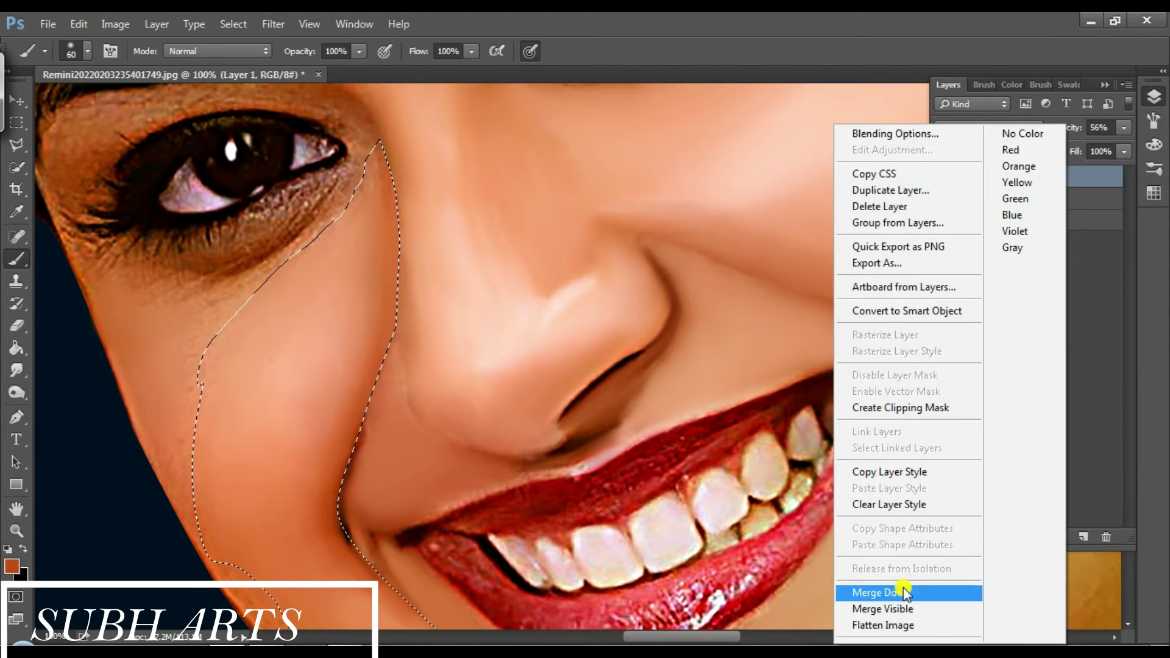
click(903, 591)
Deselect and smudge the cheek crease line smooth with the Smudge tool.
click(16, 370)
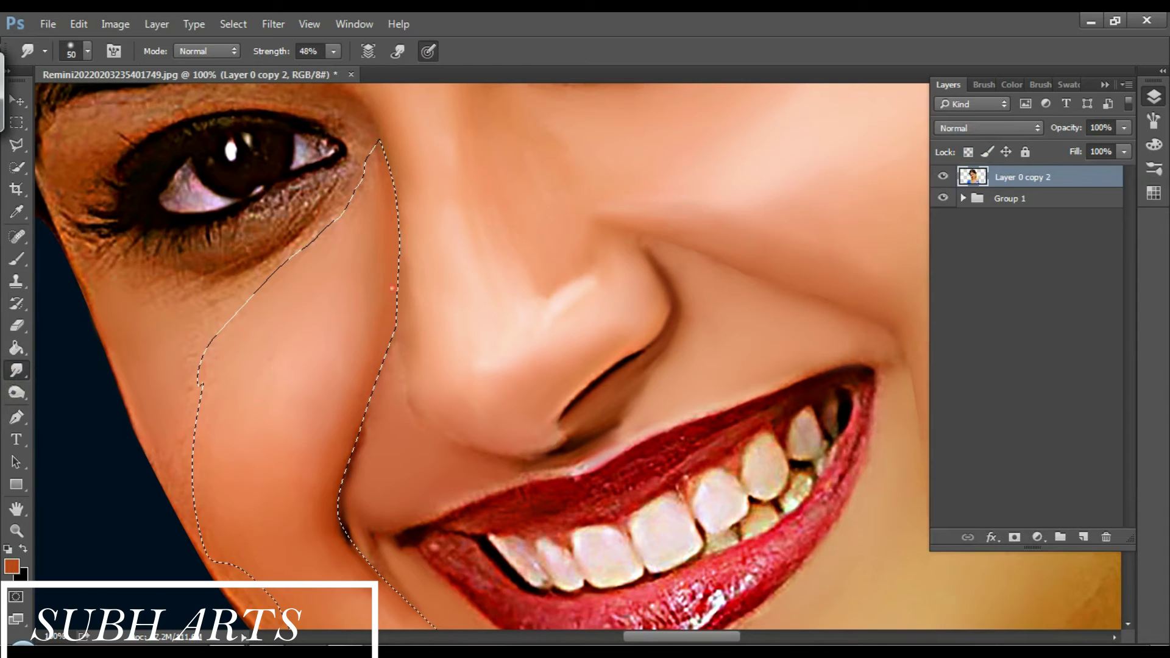
key(ctrl+d)
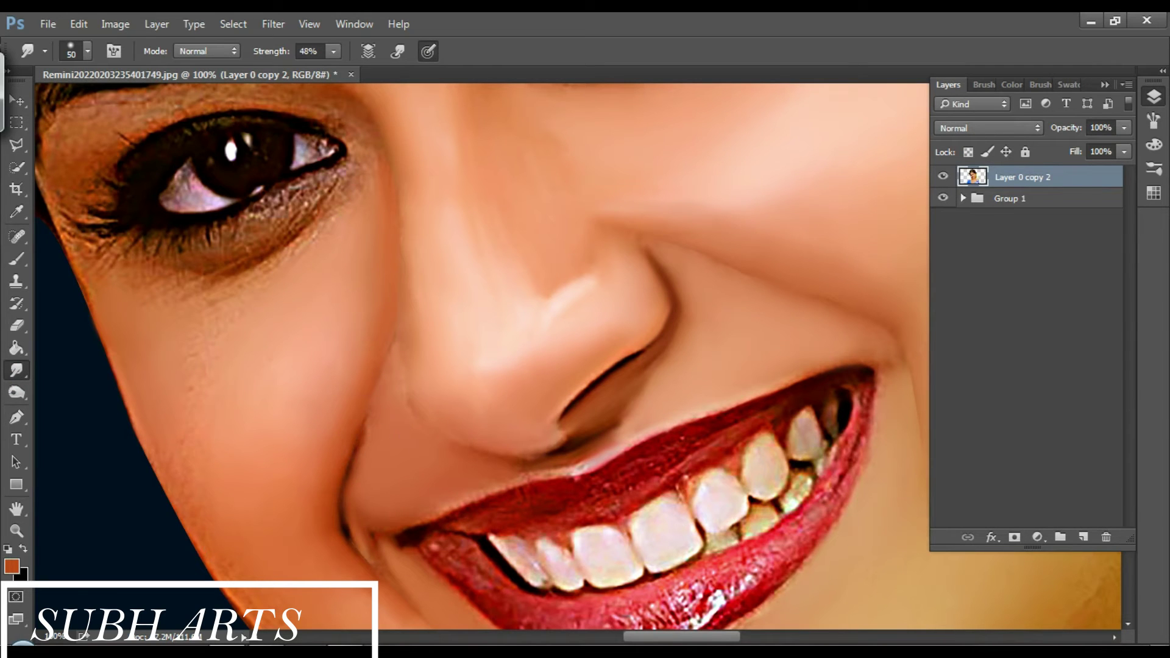
drag(197, 416, 209, 329)
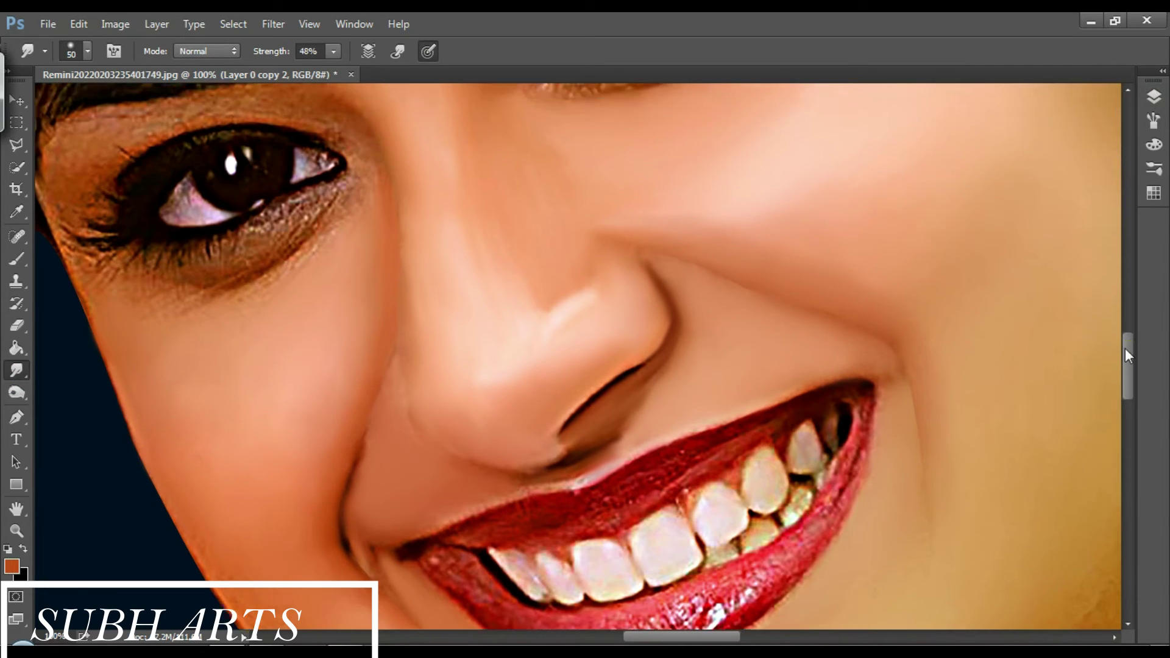
scroll(235, 298, down, 5)
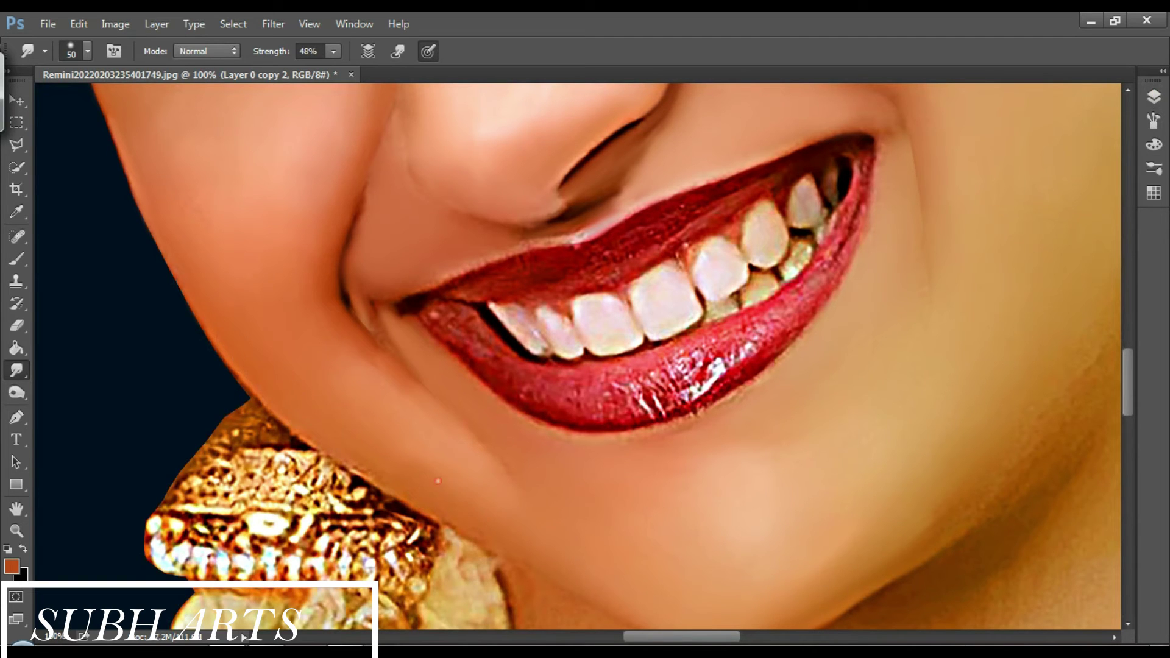
drag(1128, 430, 1122, 345)
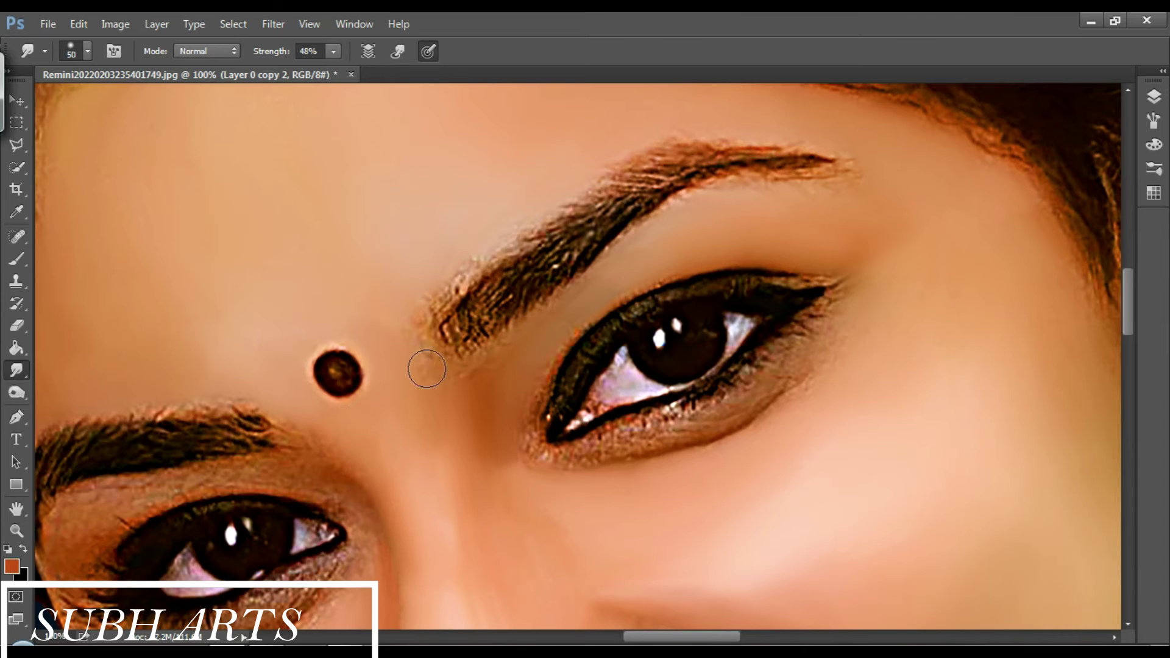
Smudge the lower eyelid lashes and lid line toward the inner corner.
drag(748, 386, 658, 428)
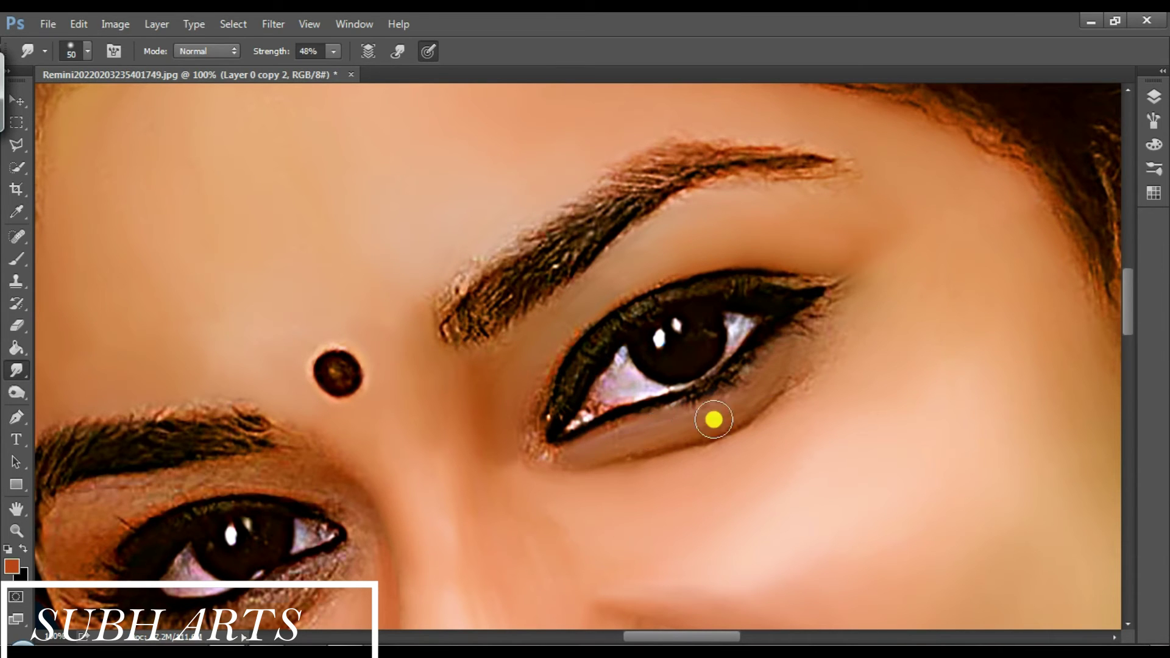
drag(753, 381, 723, 393)
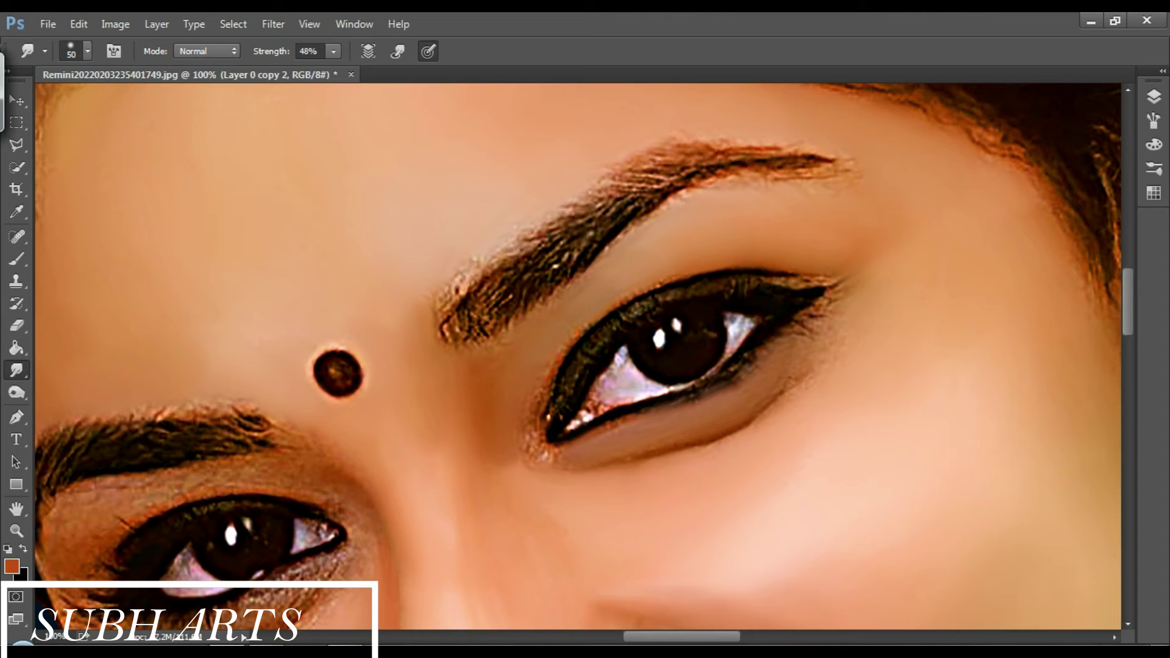
drag(791, 364, 519, 441)
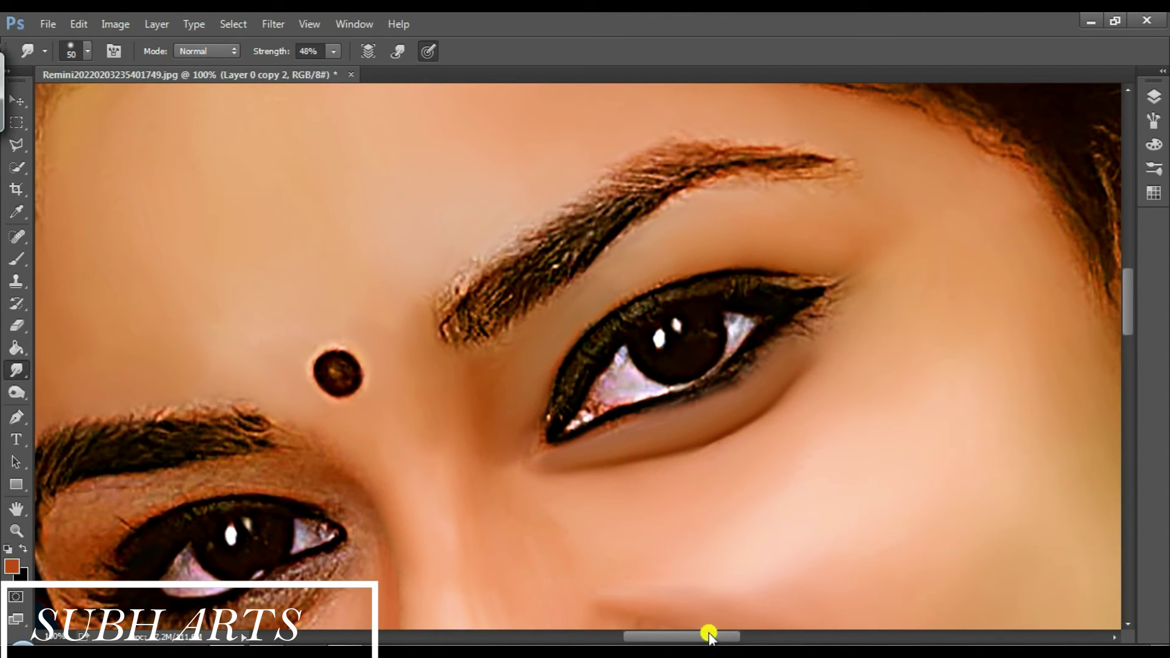
drag(705, 634, 673, 636)
drag(1132, 308, 1127, 342)
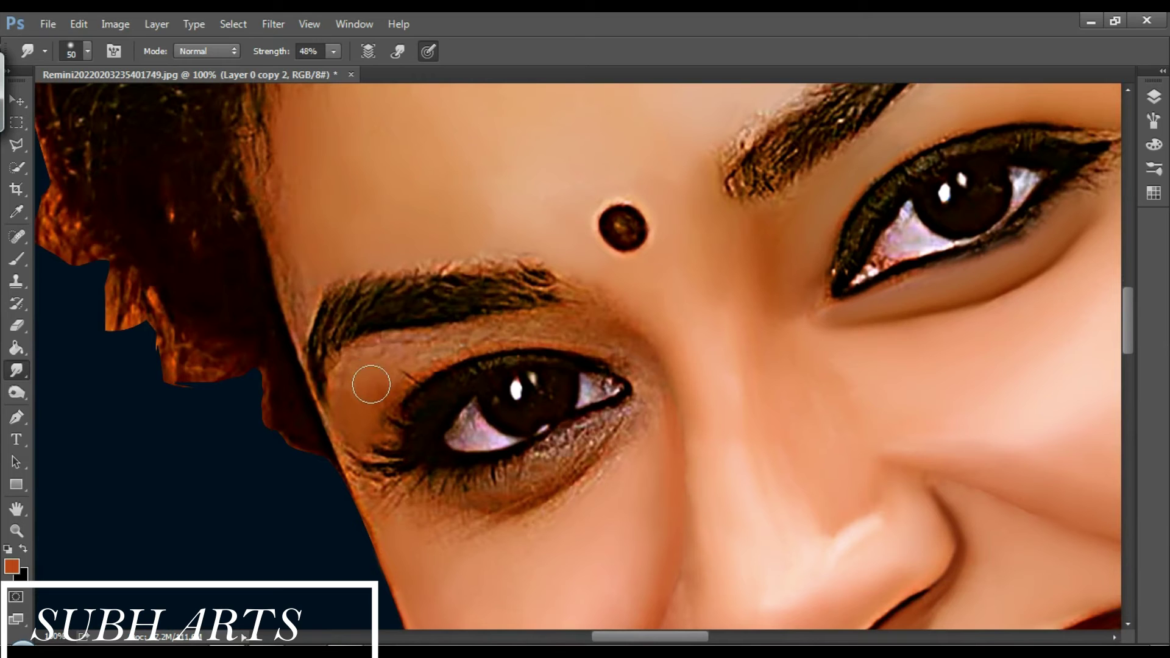
Smooth the under-eye skin up to the brow, then shrink the smudge brush slightly.
drag(390, 524, 494, 533)
mouse_move(576, 509)
mouse_down()
mouse_move(594, 439)
mouse_move(548, 484)
mouse_move(475, 505)
mouse_move(504, 470)
mouse_move(479, 472)
mouse_up()
mouse_move(629, 453)
mouse_down()
mouse_move(556, 511)
mouse_move(635, 412)
mouse_up()
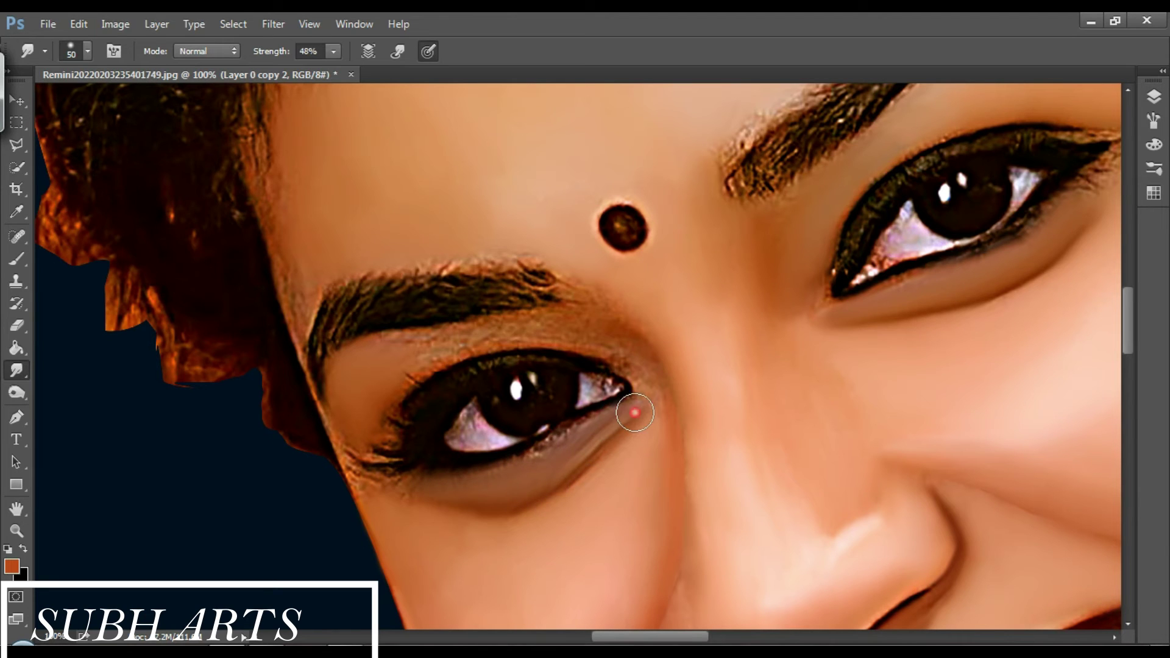
mouse_move(505, 429)
mouse_down()
mouse_move(444, 350)
mouse_move(536, 313)
mouse_up()
key(bracketleft)
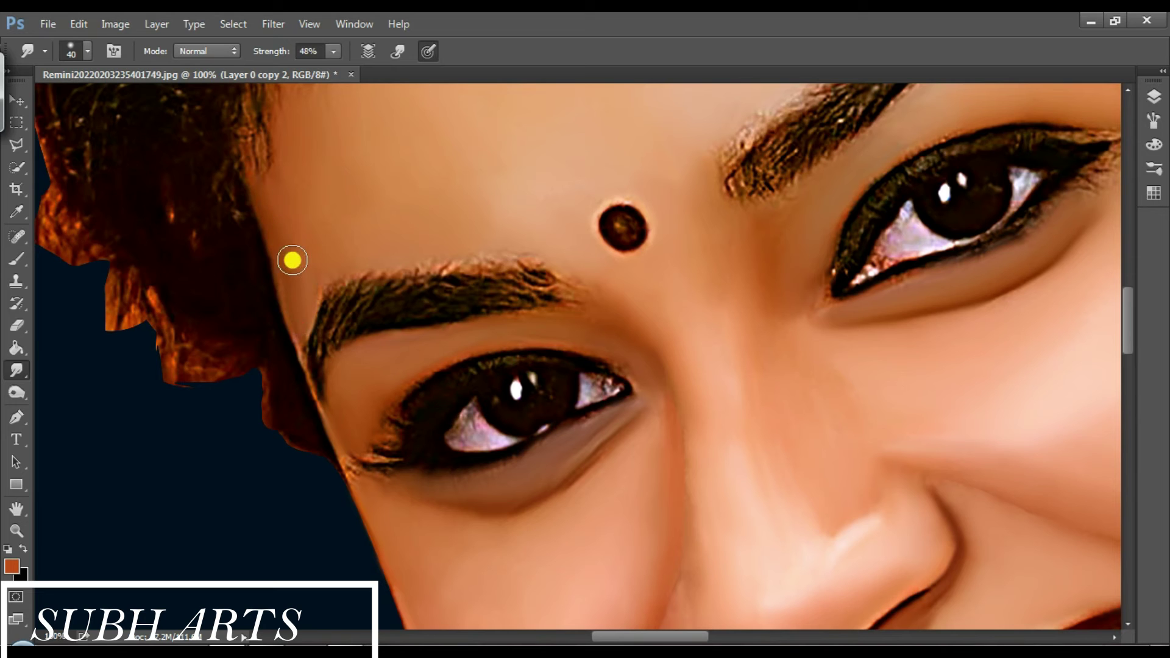
Fit the image on screen, then zoom in on the face.
click(17, 530)
key(ctrl+0)
click(660, 388)
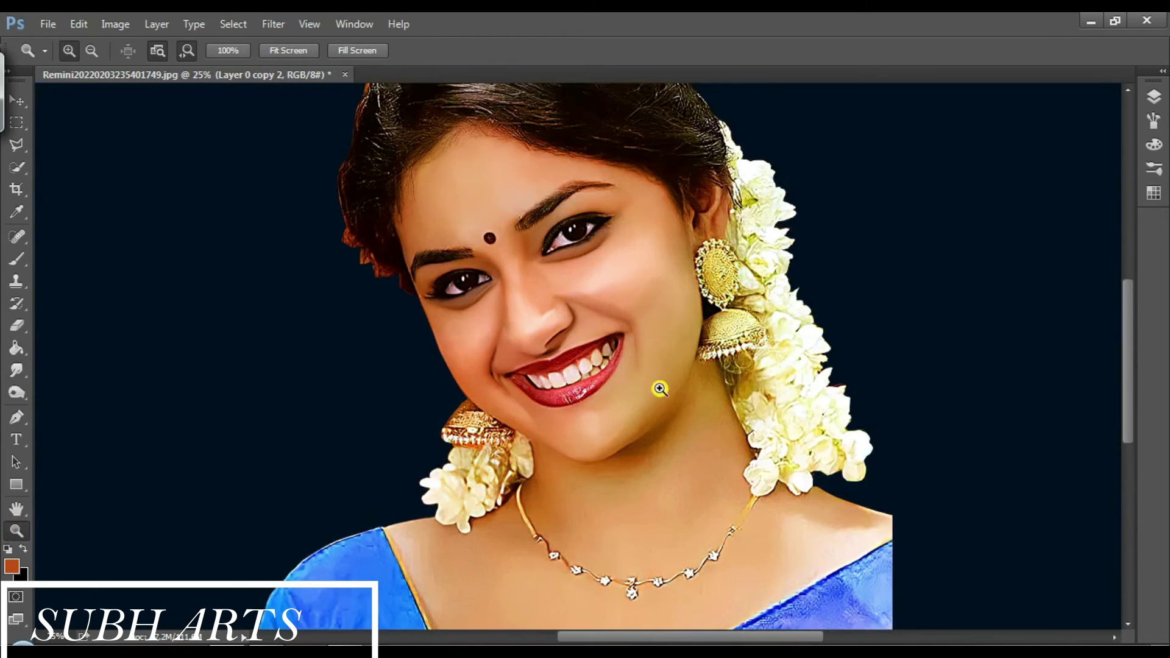
scroll(660, 388, down, 5)
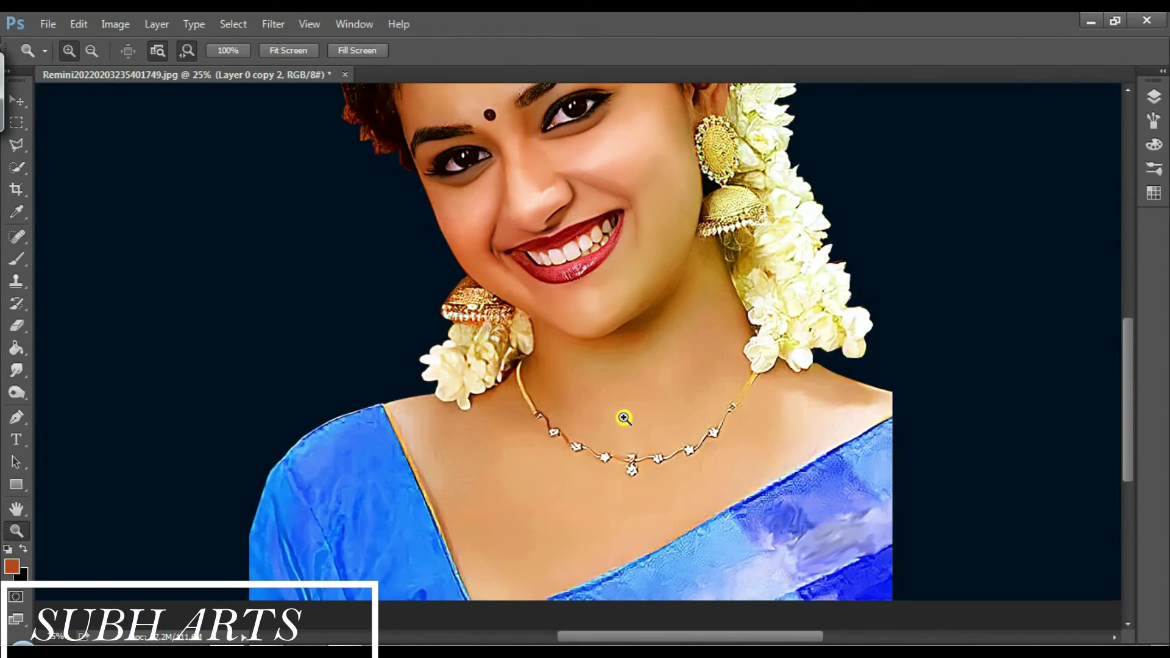
scroll(624, 418, down, 3)
scroll(830, 465, up, 1)
scroll(799, 444, up, 2)
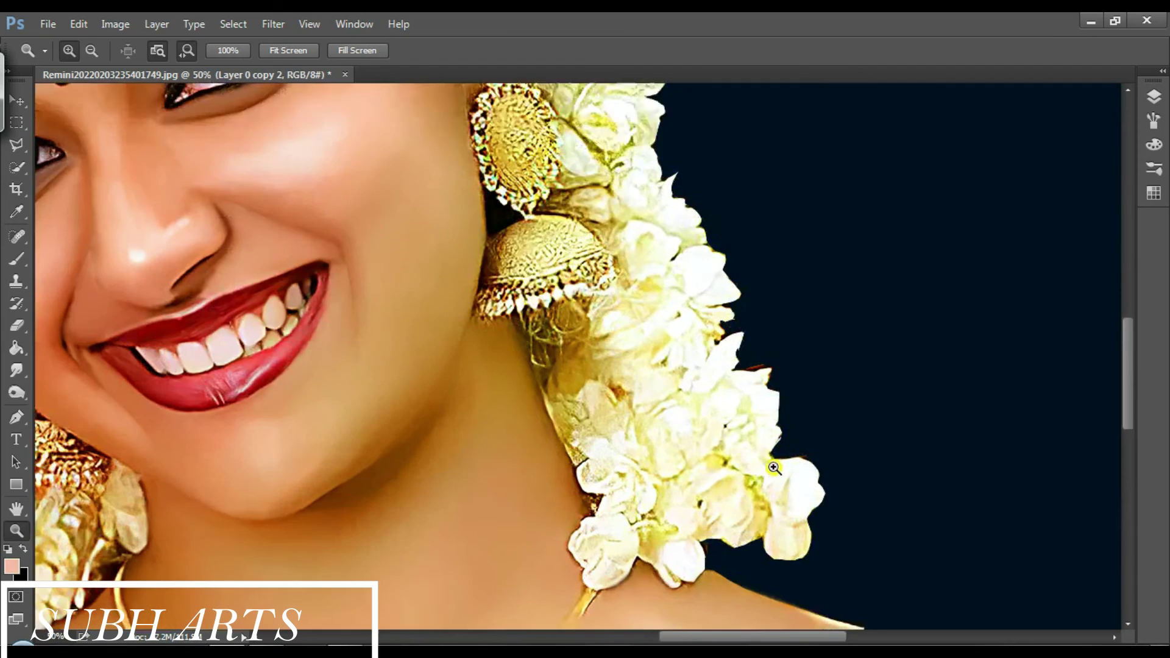
scroll(799, 444, up, 2)
scroll(635, 171, up, 2)
scroll(635, 171, down, 1)
Give the Smudge tool the soft 100 brush preset reduced to 85 px.
key(r)
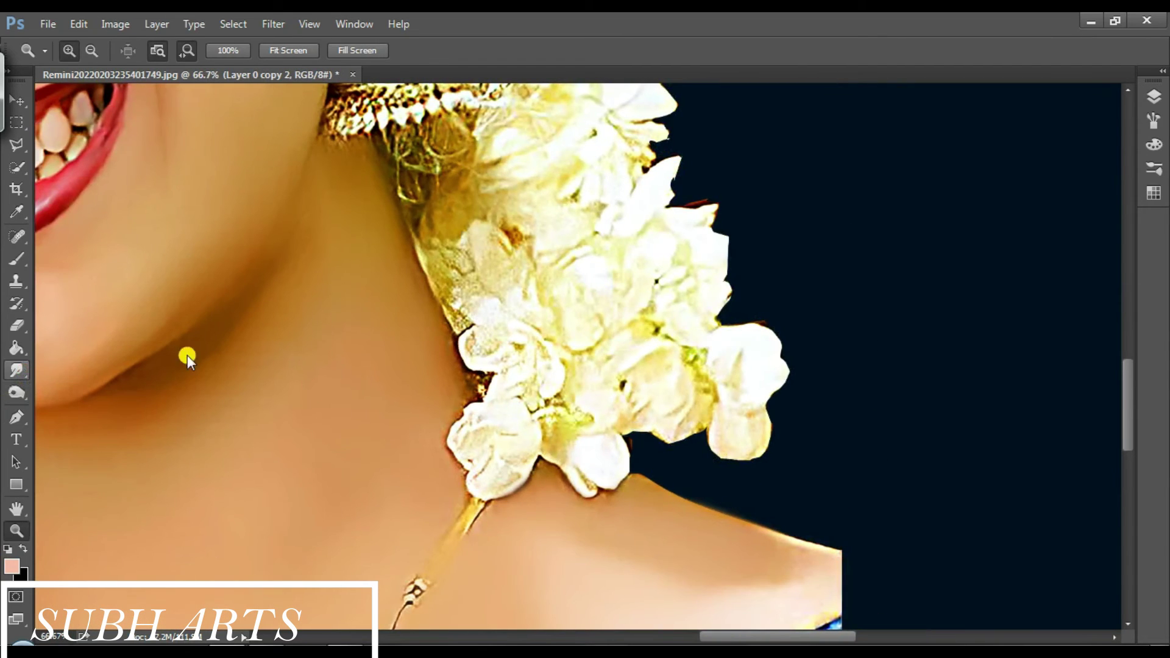
right_click(494, 496)
scroll(569, 514, up, 2)
scroll(590, 512, up, 2)
scroll(556, 514, up, 2)
click(538, 523)
mouse_move(591, 365)
mouse_down()
mouse_move(619, 365)
mouse_move(588, 365)
mouse_up()
click(512, 317)
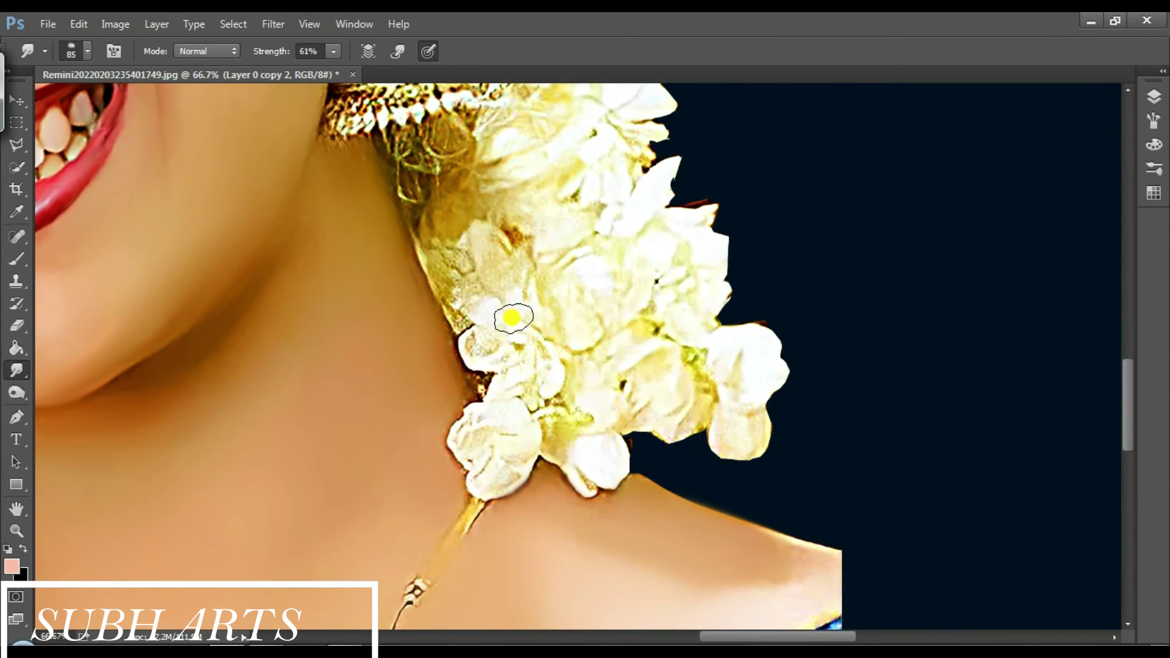
click(1153, 120)
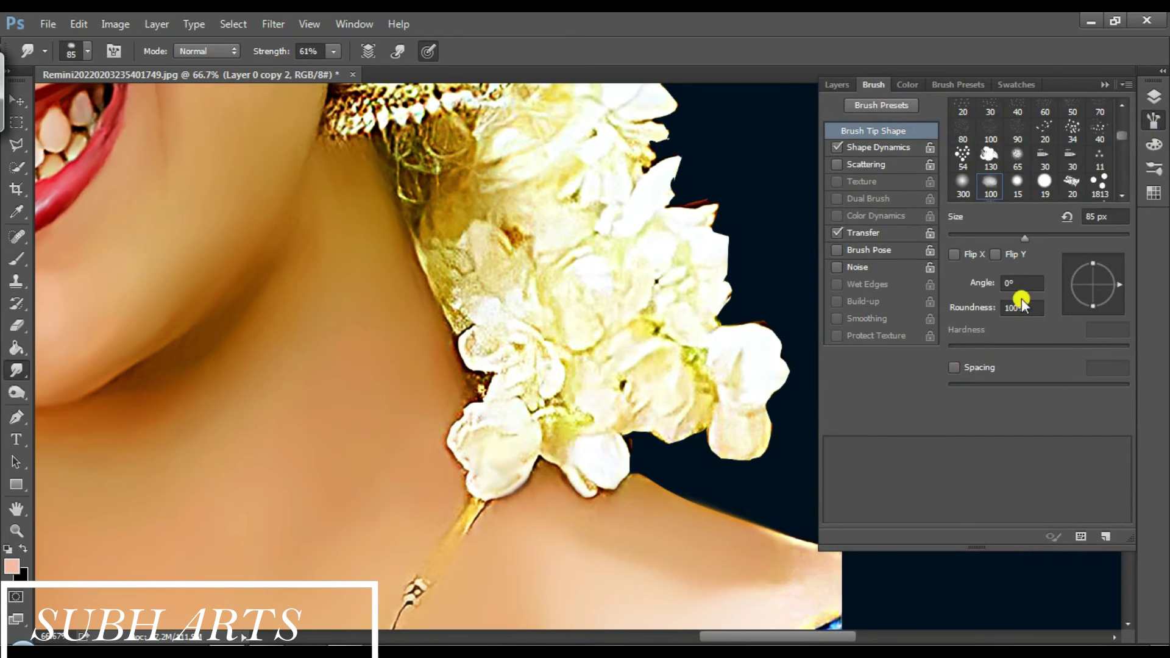
Smudge the right and lower-left jasmine flower edges into the background.
mouse_move(790, 287)
mouse_down()
mouse_move(740, 418)
mouse_move(727, 426)
mouse_move(654, 375)
mouse_up()
drag(722, 249, 671, 300)
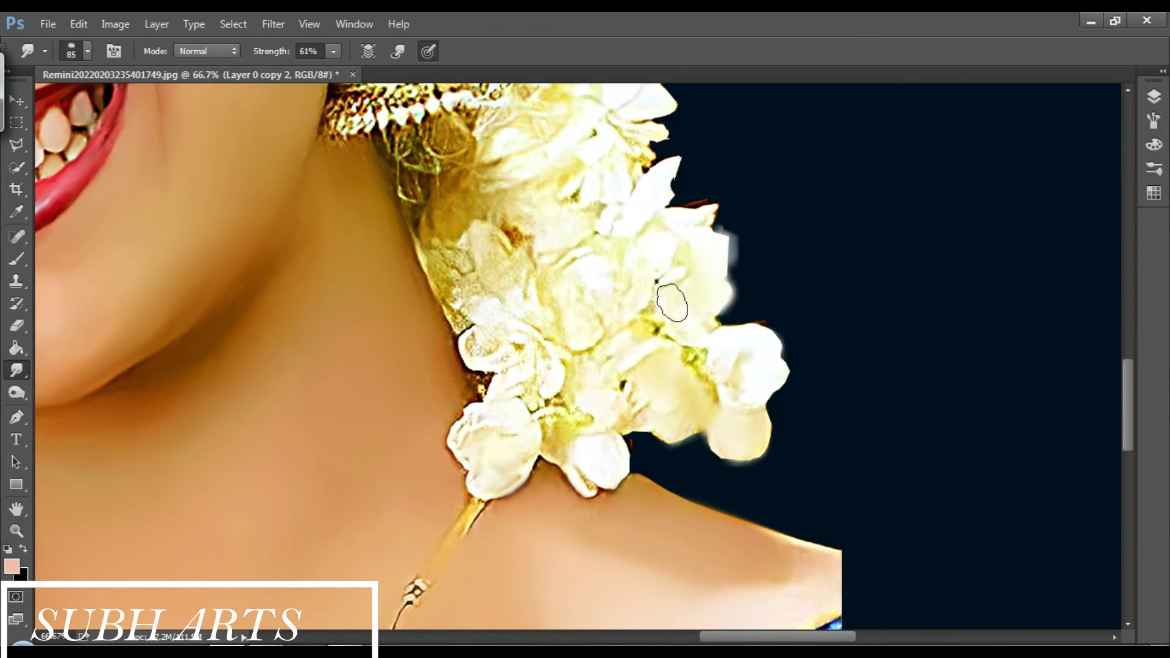
drag(496, 340, 551, 421)
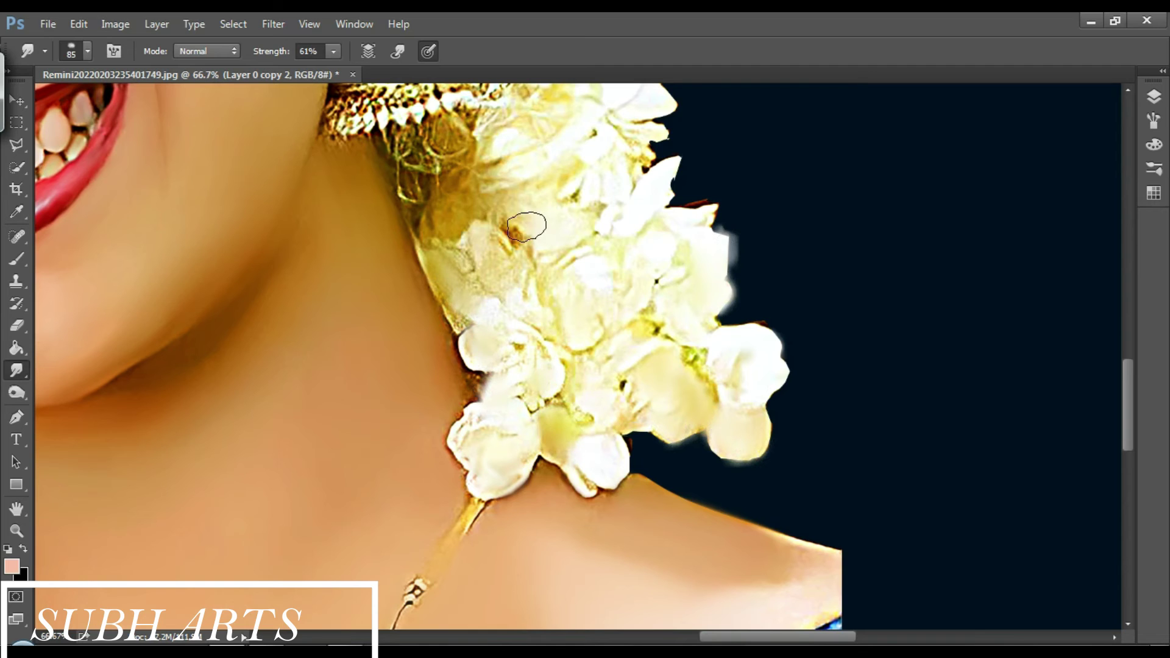
drag(1127, 366, 1127, 314)
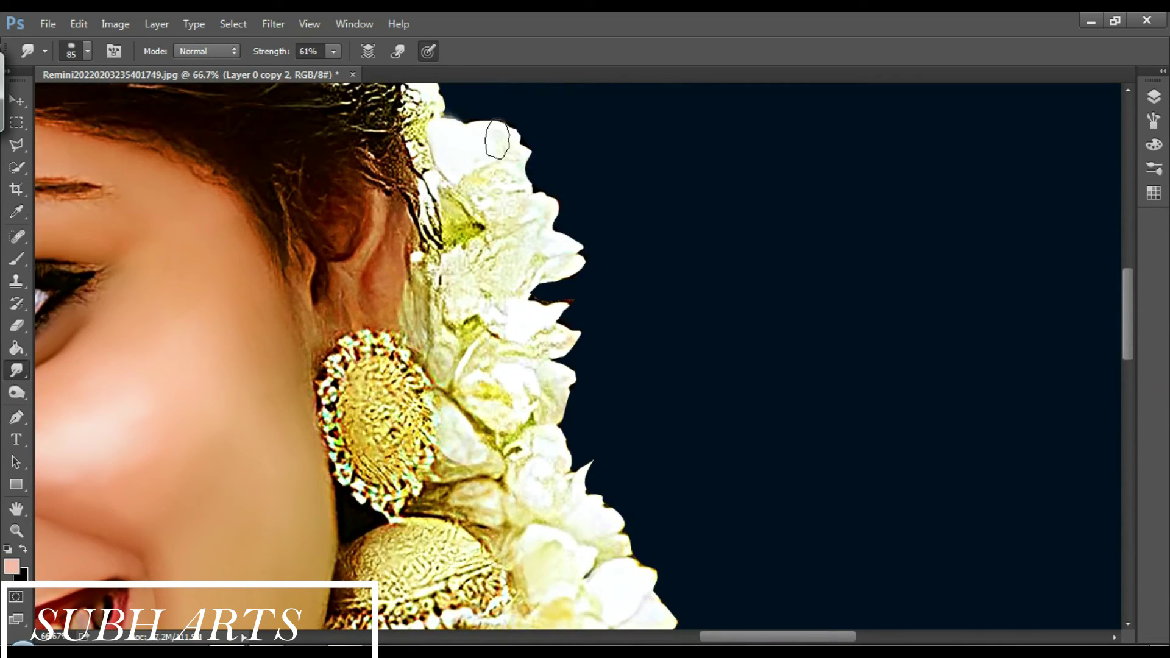
Push the left jasmine petals into the dark background and soften the lower cluster edge.
mouse_move(468, 262)
mouse_down()
mouse_move(510, 400)
mouse_move(564, 344)
mouse_move(468, 331)
mouse_up()
mouse_move(457, 232)
mouse_down()
mouse_move(470, 191)
mouse_move(482, 250)
mouse_up()
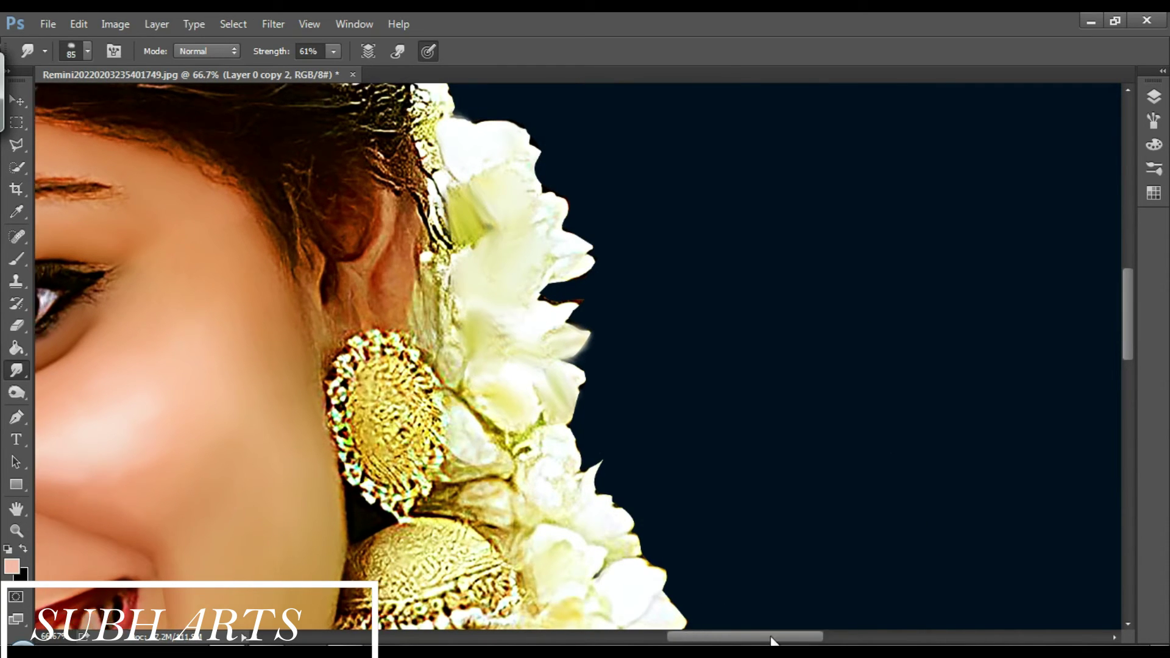
drag(777, 636, 673, 637)
drag(1127, 314, 1127, 404)
mouse_move(356, 552)
mouse_down()
mouse_move(301, 505)
mouse_move(345, 465)
mouse_up()
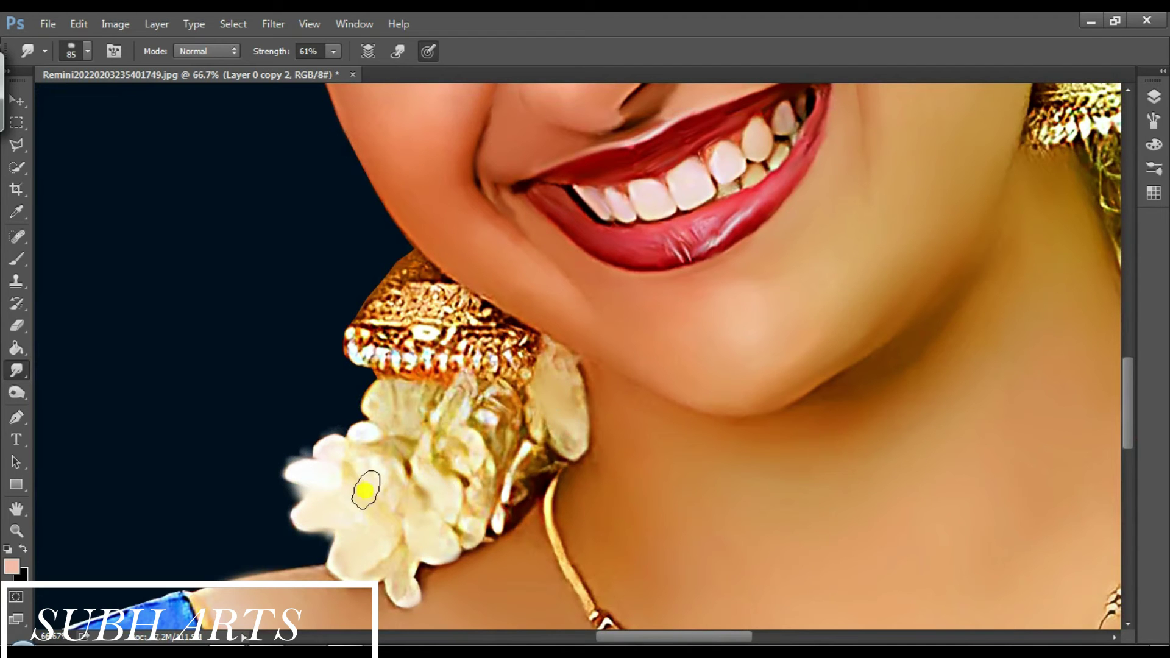
Fit the image, zoom in close on the eye, and reselect the Smudge tool.
click(6, 533)
right_click(393, 420)
click(465, 431)
click(618, 313)
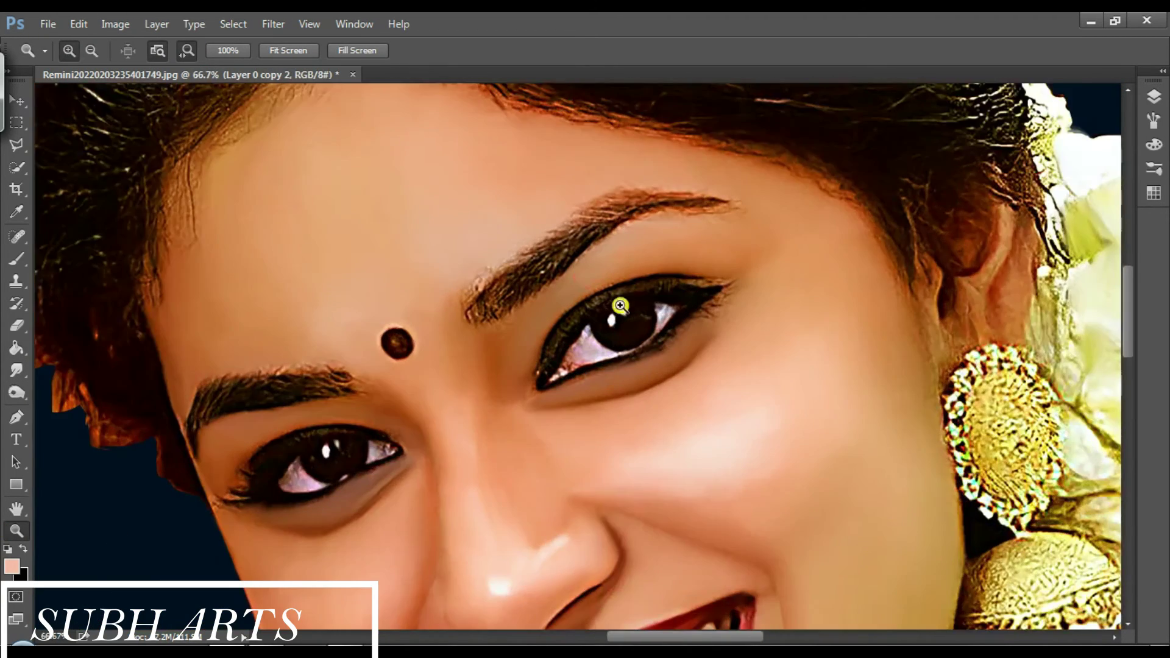
click(16, 370)
right_click(393, 487)
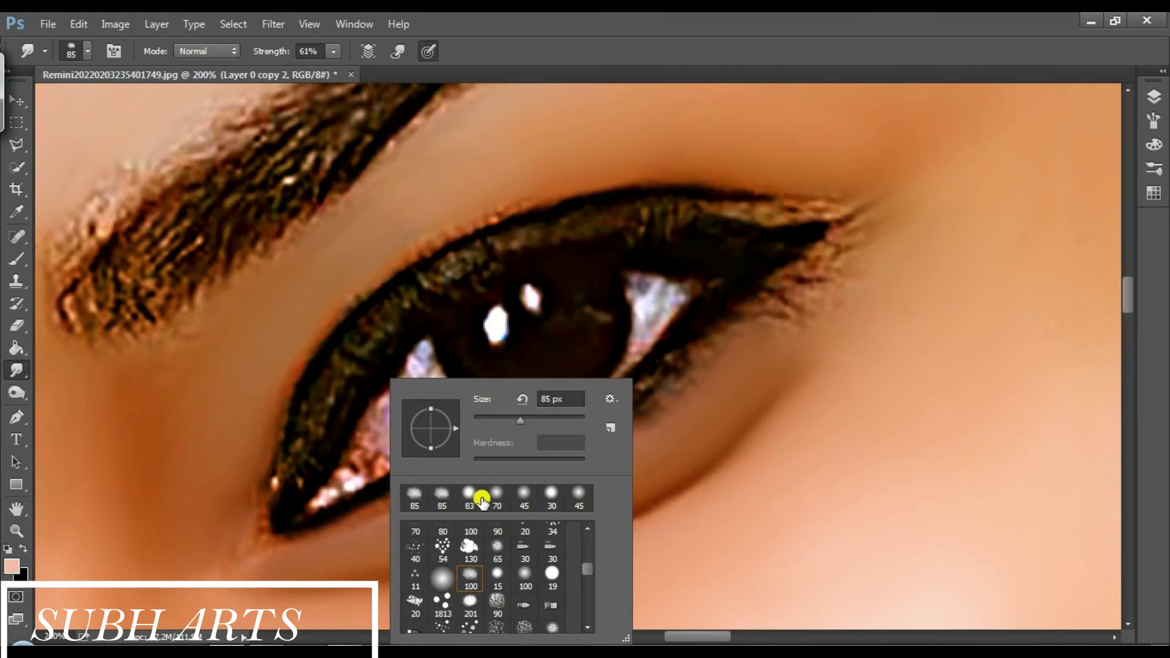
click(1153, 120)
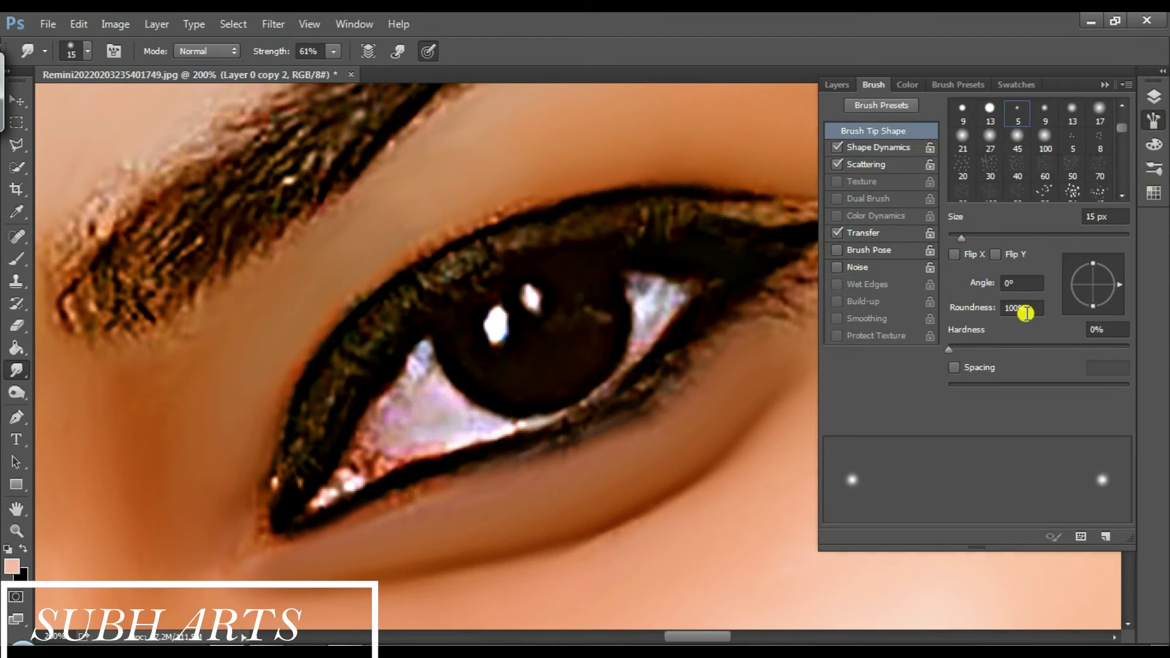
Smudge the upper and lower eyeliner, lower lid line and eye-white texture.
drag(420, 297, 295, 466)
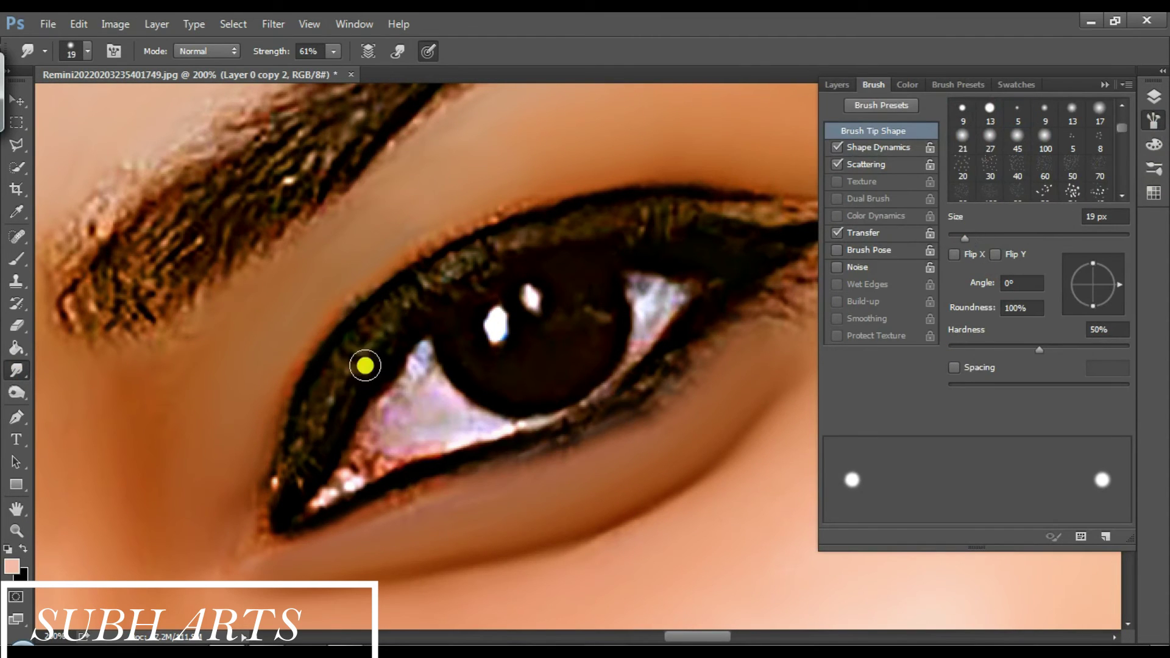
mouse_move(378, 325)
mouse_down()
mouse_move(433, 272)
mouse_move(389, 310)
mouse_up()
click(655, 217)
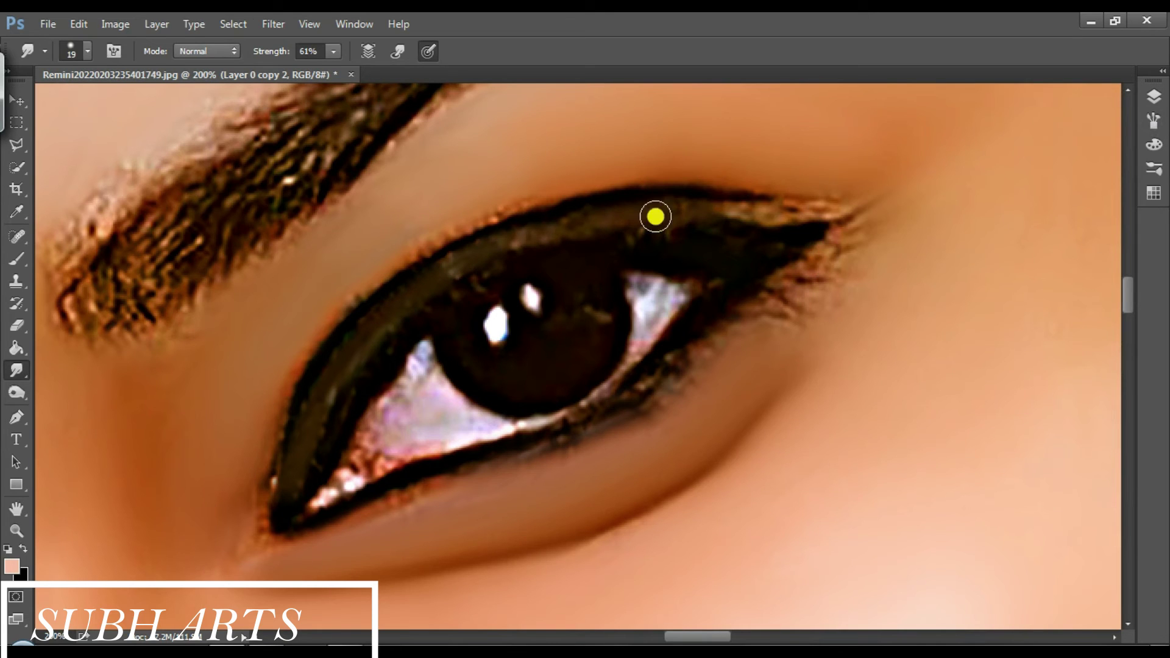
drag(669, 339, 606, 394)
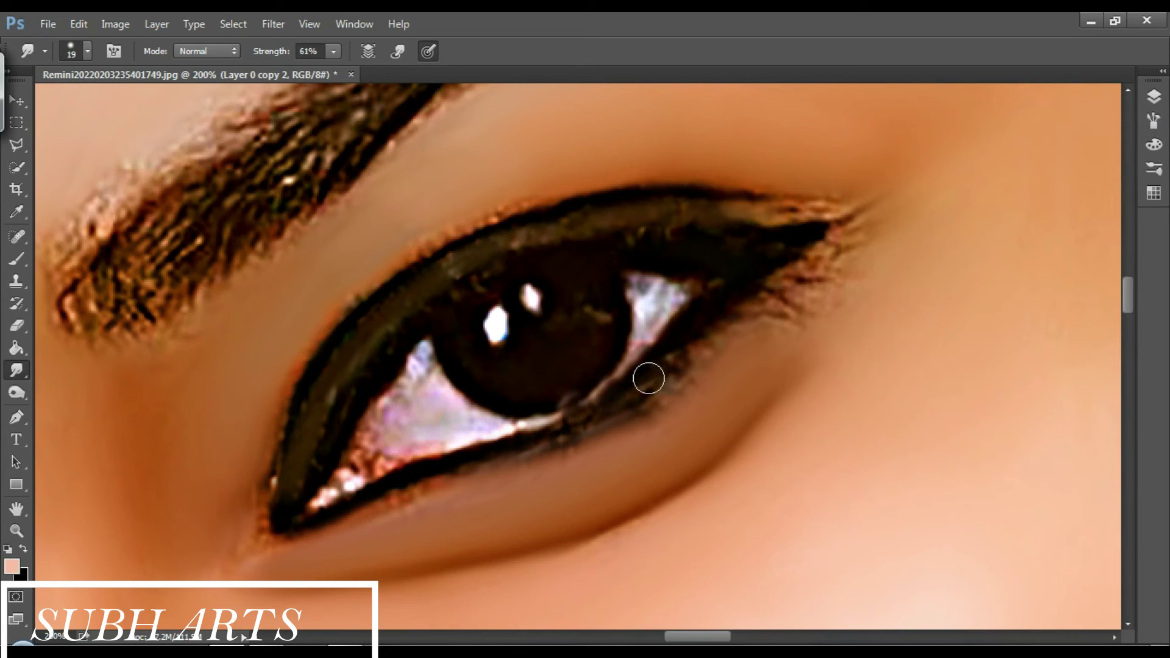
mouse_move(434, 400)
mouse_down()
mouse_move(366, 434)
mouse_move(390, 438)
mouse_move(408, 389)
mouse_up()
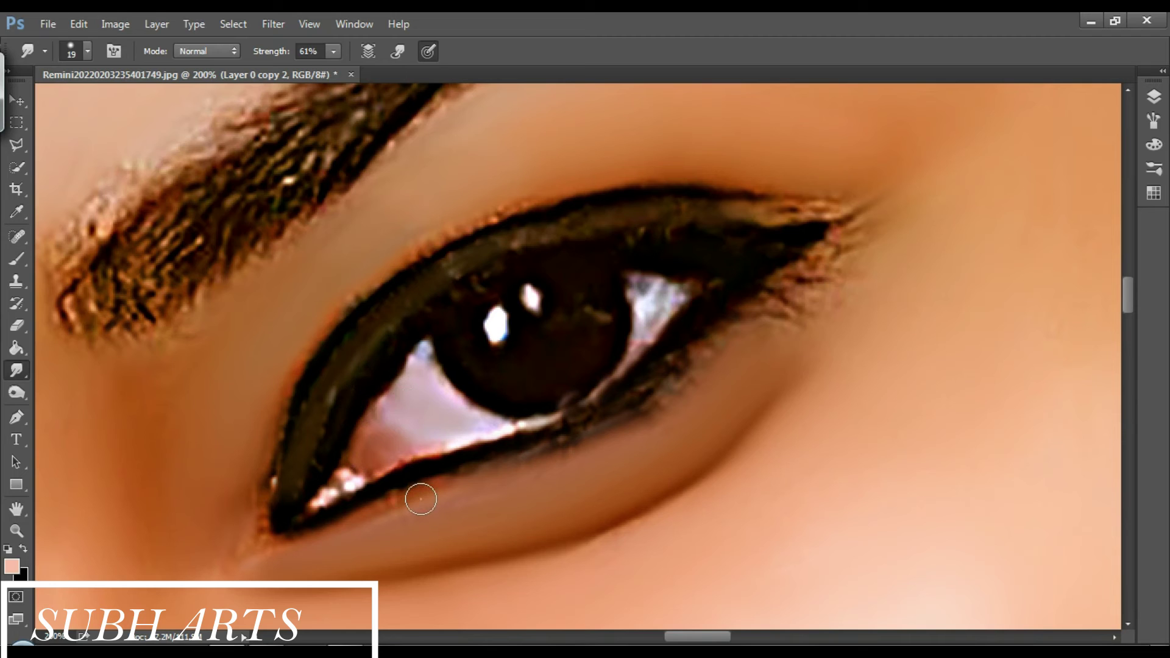
With a smaller brush, smooth the lower lid, iris edge and skin near the upper iris.
key(bracketleft)
drag(423, 466, 291, 521)
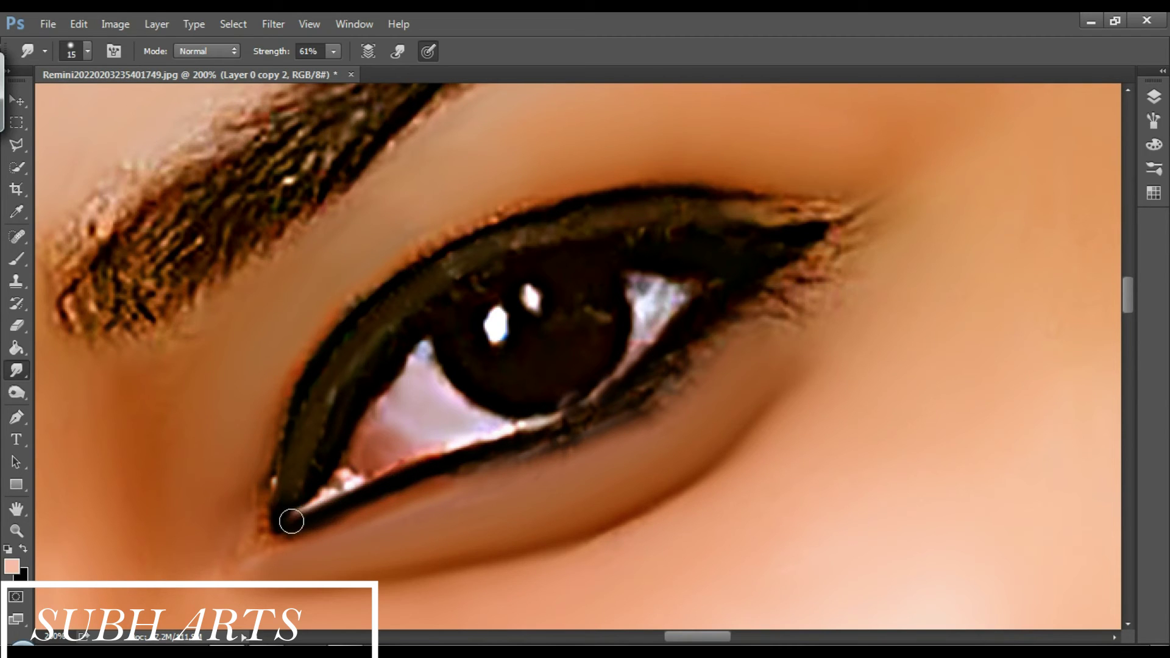
drag(445, 439, 295, 503)
drag(632, 341, 570, 418)
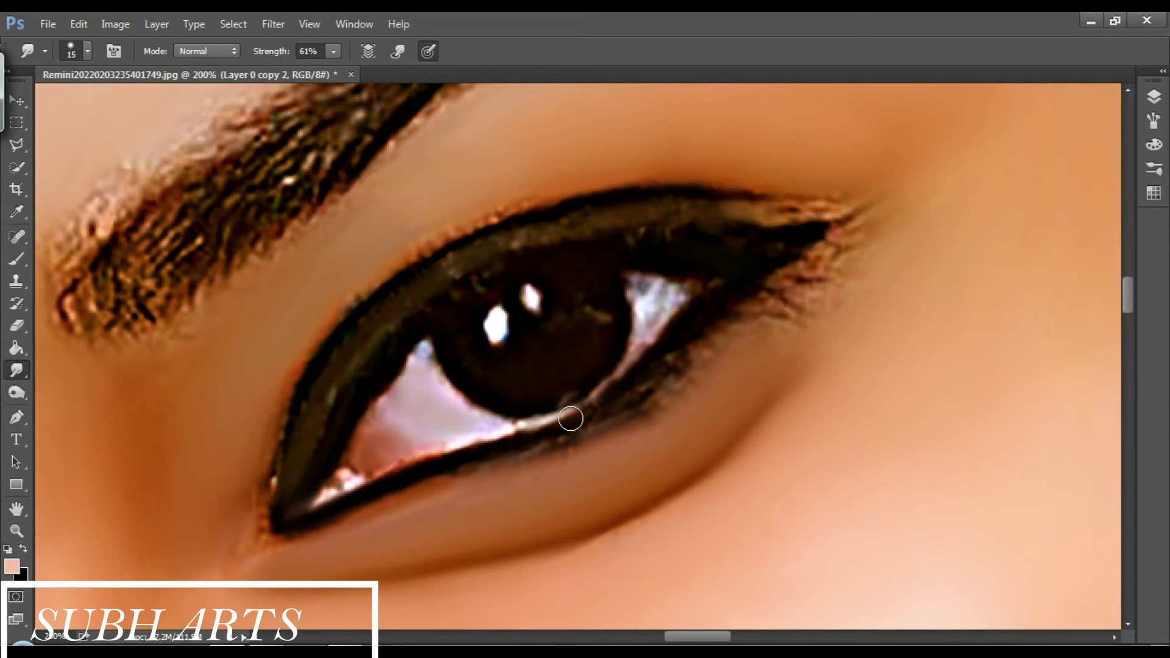
drag(625, 254, 606, 277)
Pick the 19 px soft brush tip and show the Brush Presets list.
right_click(386, 314)
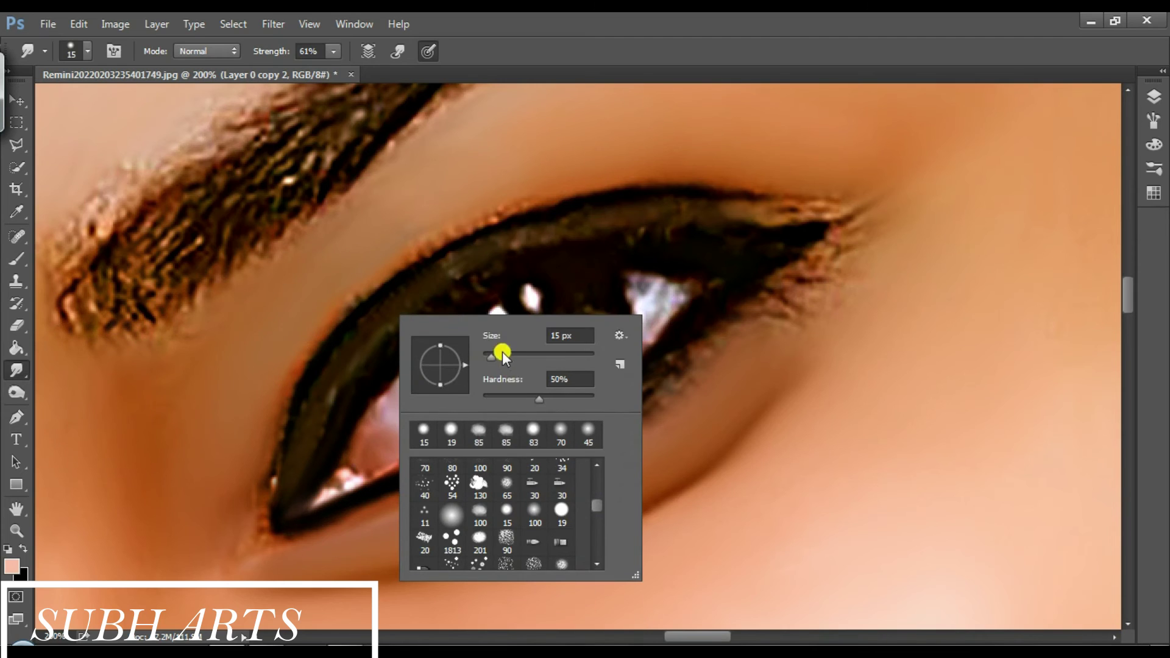
right_click(812, 274)
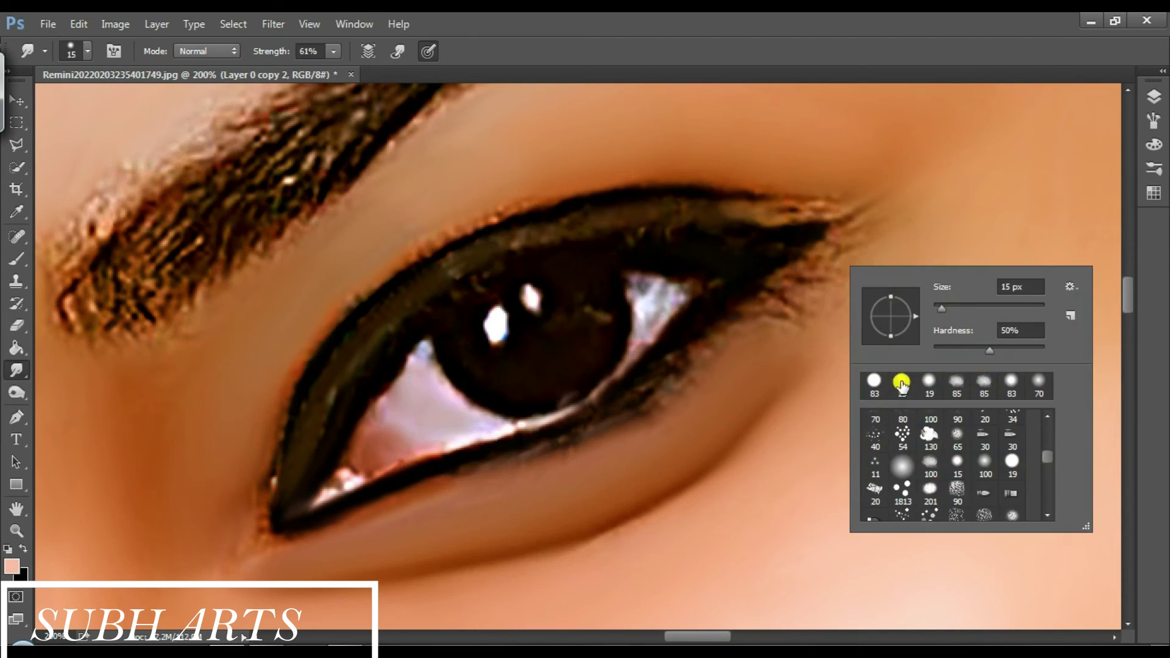
click(938, 396)
click(1153, 120)
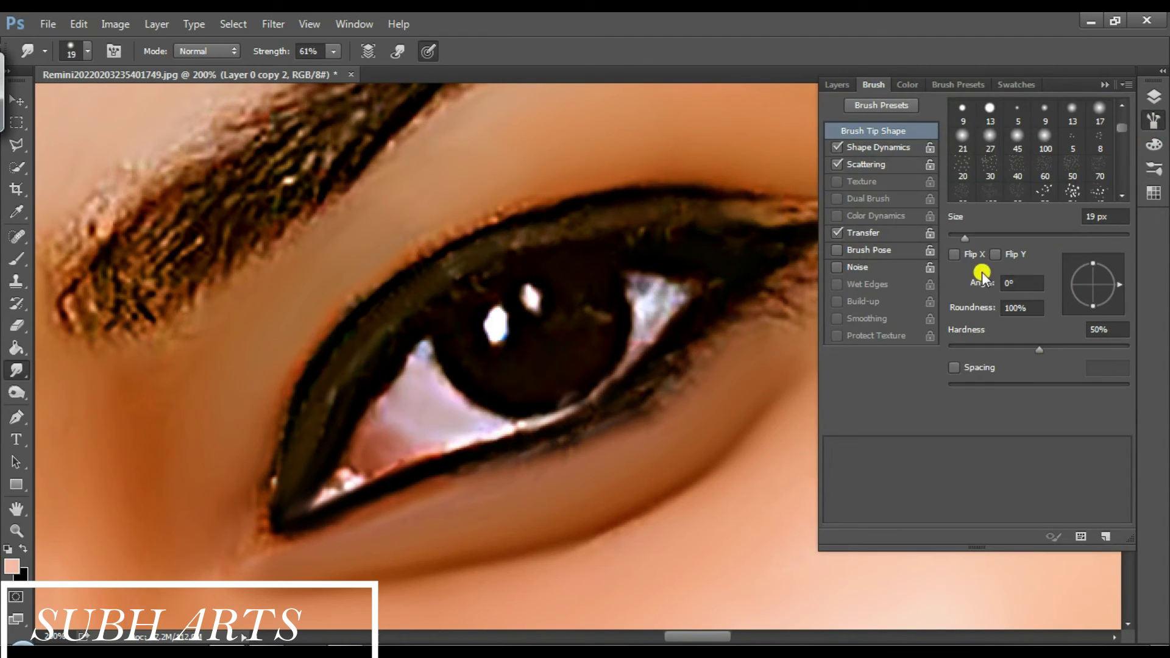
click(1154, 144)
click(1024, 85)
Set the smudge brush to the small 15 tip at 14 px size.
scroll(1143, 467, down, 3)
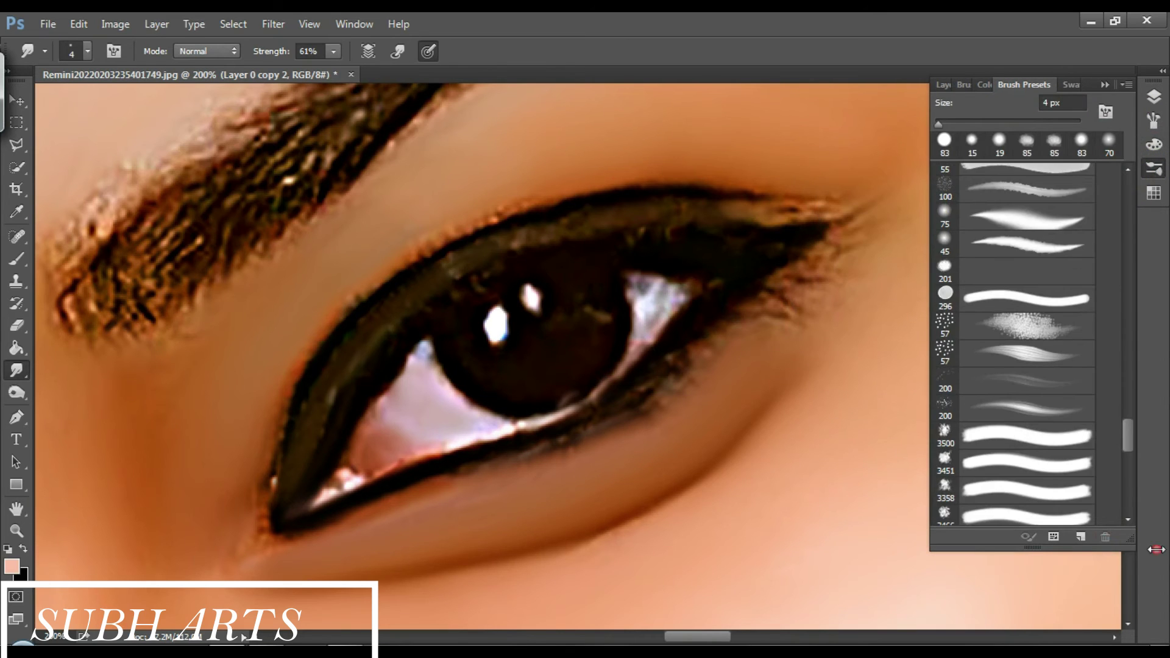
scroll(1135, 513, down, 3)
scroll(1130, 490, down, 1)
click(1077, 514)
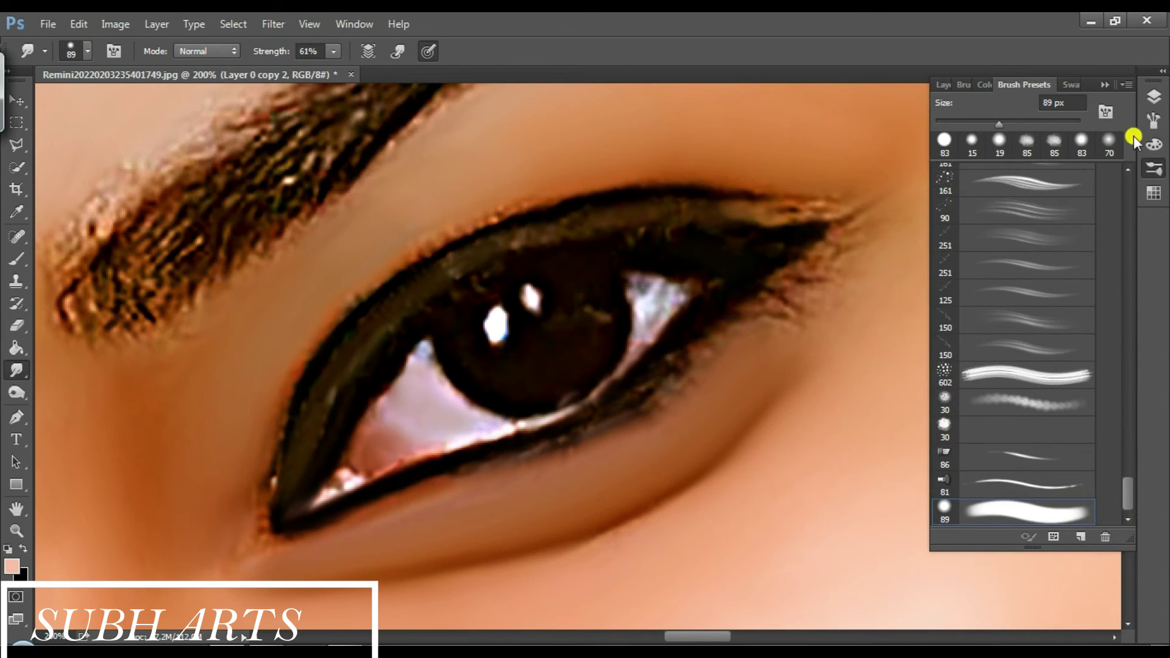
click(1153, 120)
drag(987, 236, 941, 239)
drag(1122, 165, 1119, 139)
click(1017, 136)
drag(962, 236, 953, 237)
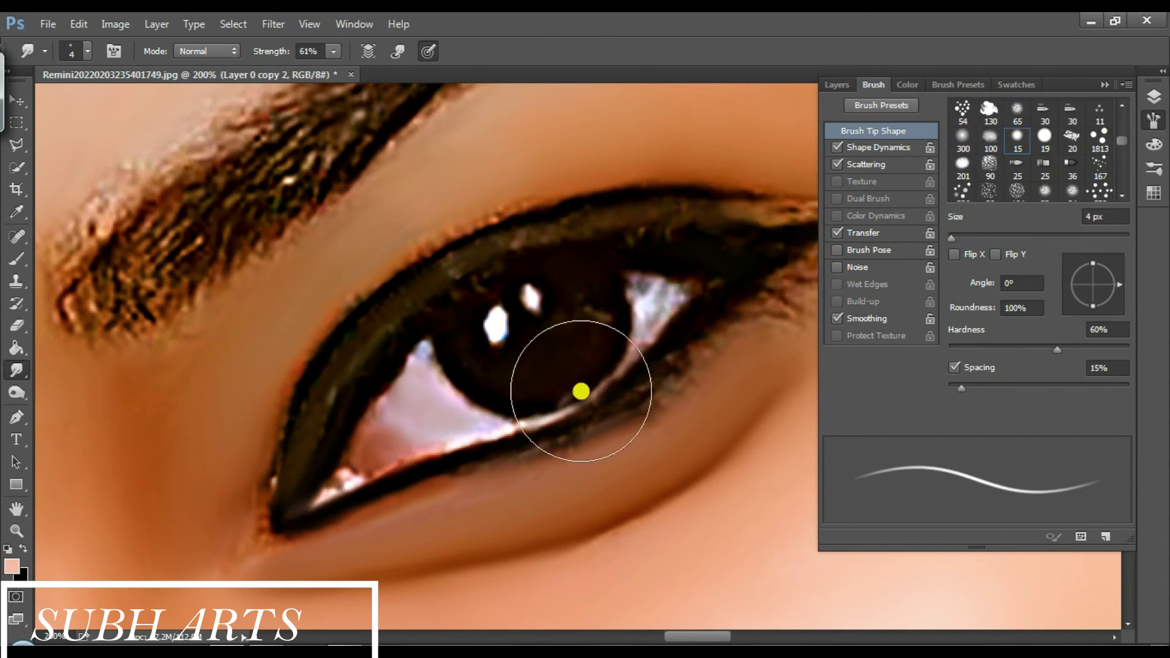
drag(959, 239, 962, 238)
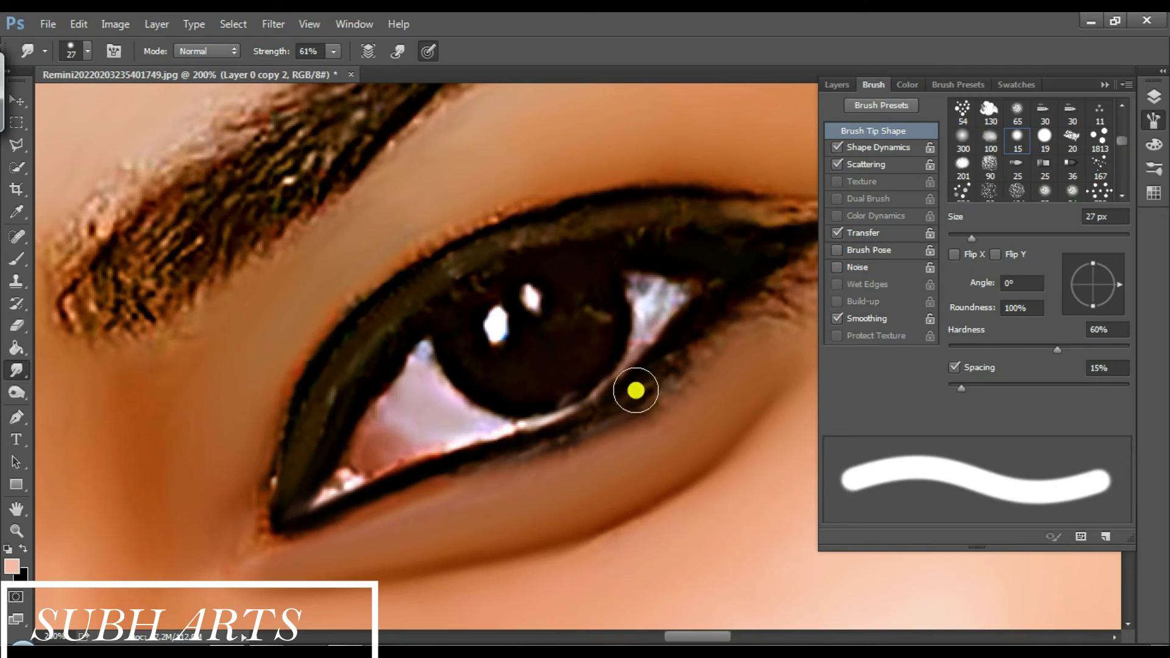
click(964, 240)
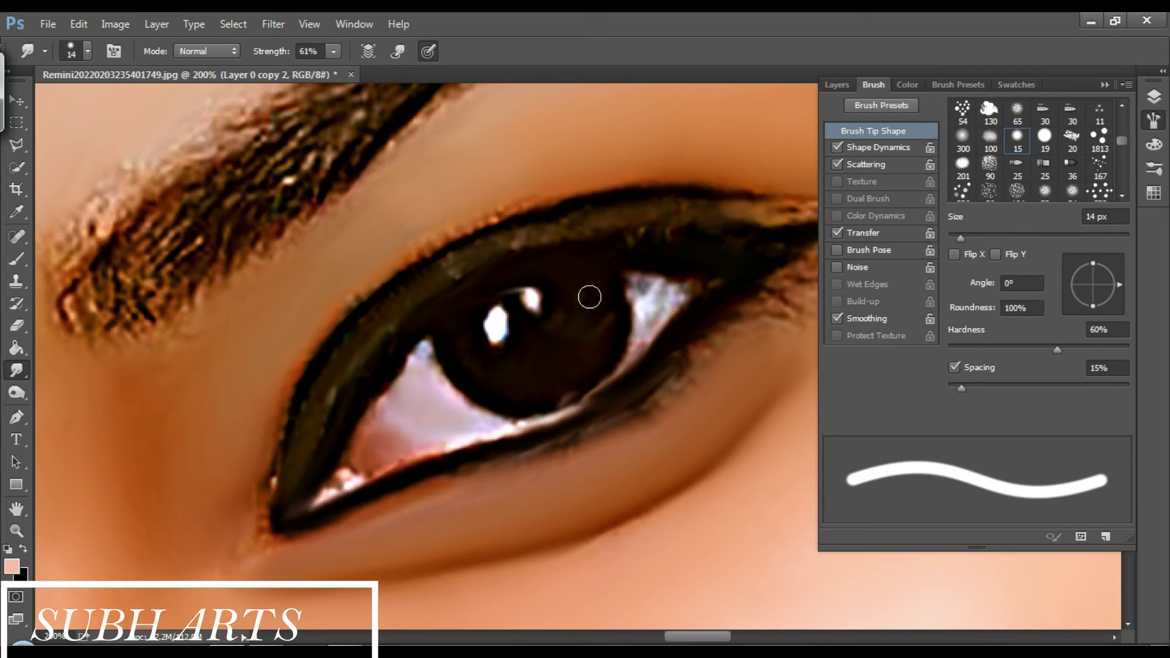
Smudge the iris edge, lower eyelid edge and eye white with the 14 px brush.
mouse_move(631, 276)
mouse_down()
mouse_move(644, 326)
mouse_move(436, 485)
mouse_up()
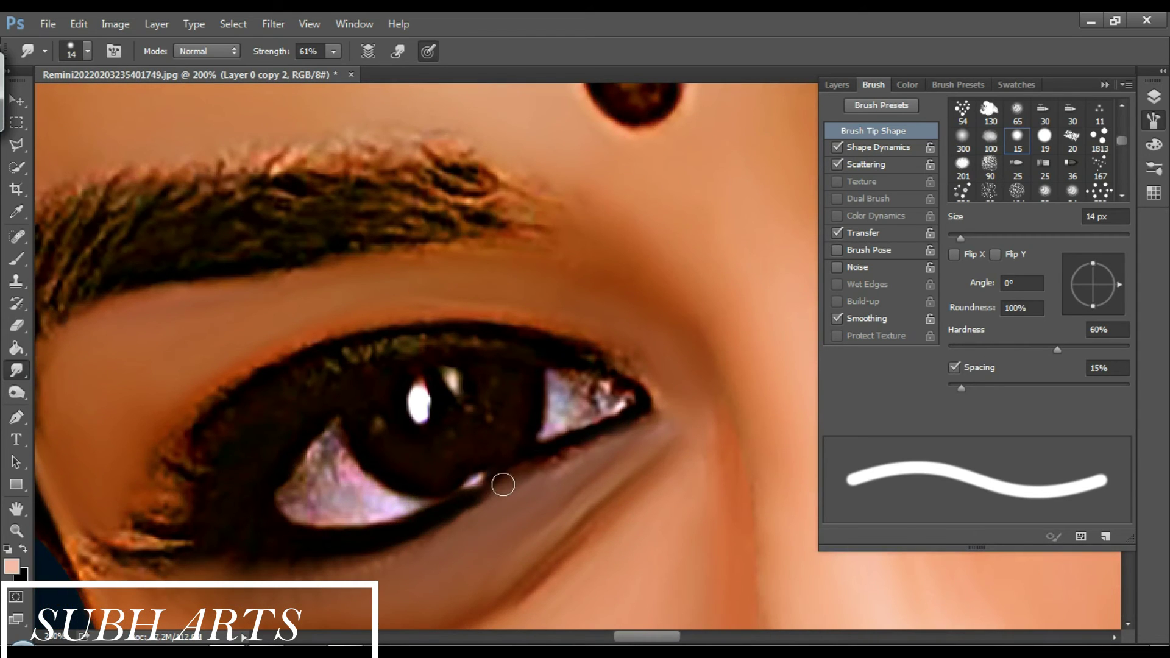
mouse_move(596, 418)
mouse_down()
mouse_move(504, 459)
mouse_move(441, 511)
mouse_up()
mouse_move(352, 469)
mouse_down()
mouse_move(320, 479)
mouse_move(331, 464)
mouse_move(294, 496)
mouse_up()
Toggle brush spacing, lower Smudge strength to 49%, and smudge the eye-corner highlight.
click(954, 366)
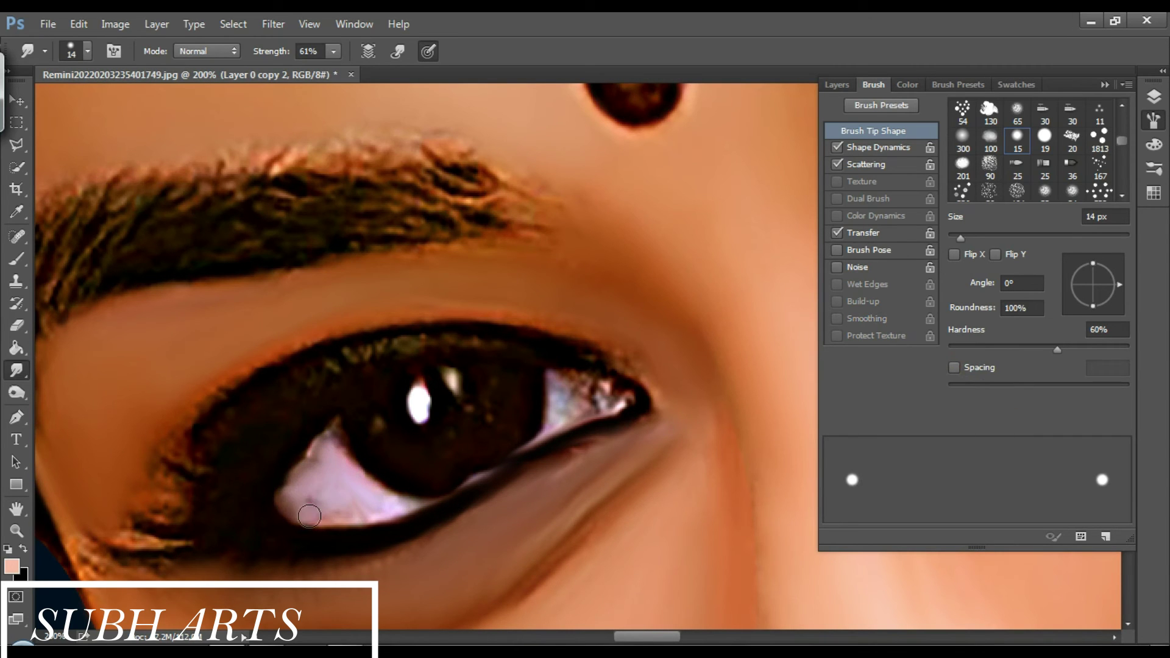
key(4)
key(9)
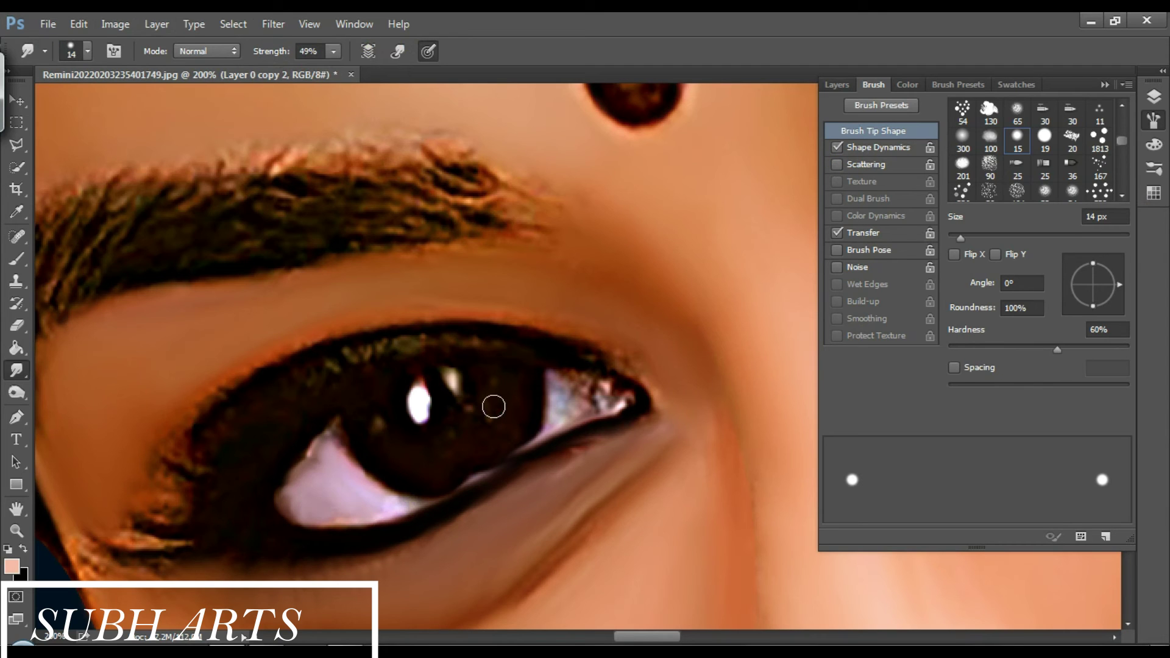
click(955, 367)
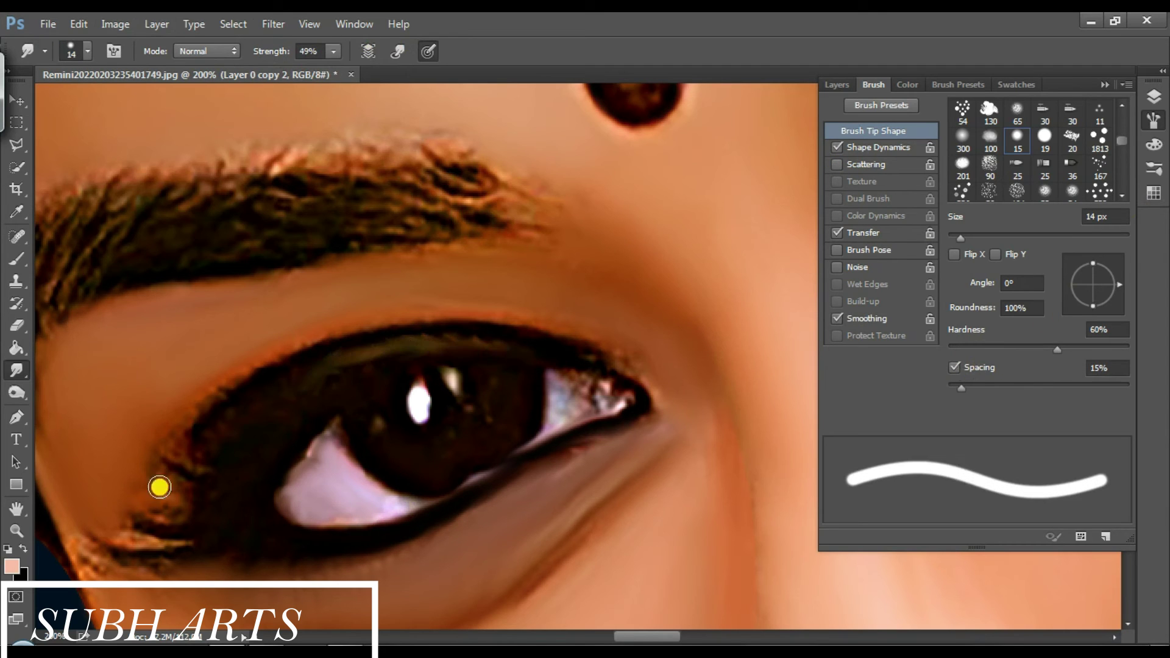
drag(584, 386, 589, 399)
Fit the portrait in the window, zoom to the face, and toggle Layer 0 copy 2 to compare.
click(17, 530)
right_click(334, 390)
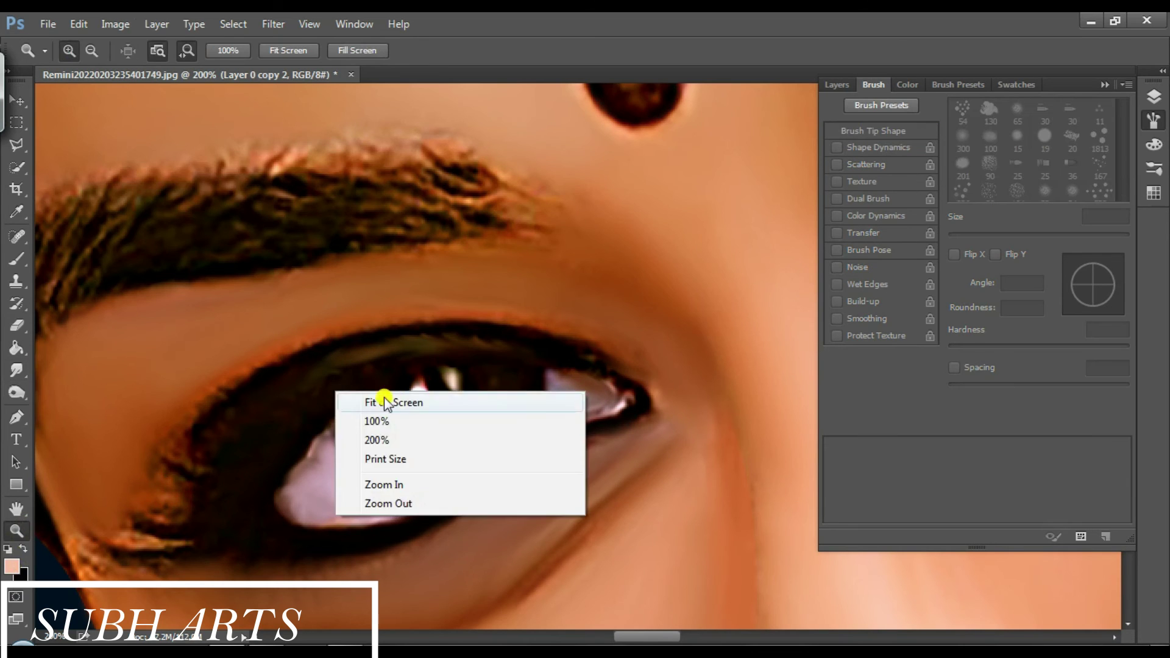
click(387, 399)
click(1154, 121)
click(1153, 96)
click(596, 329)
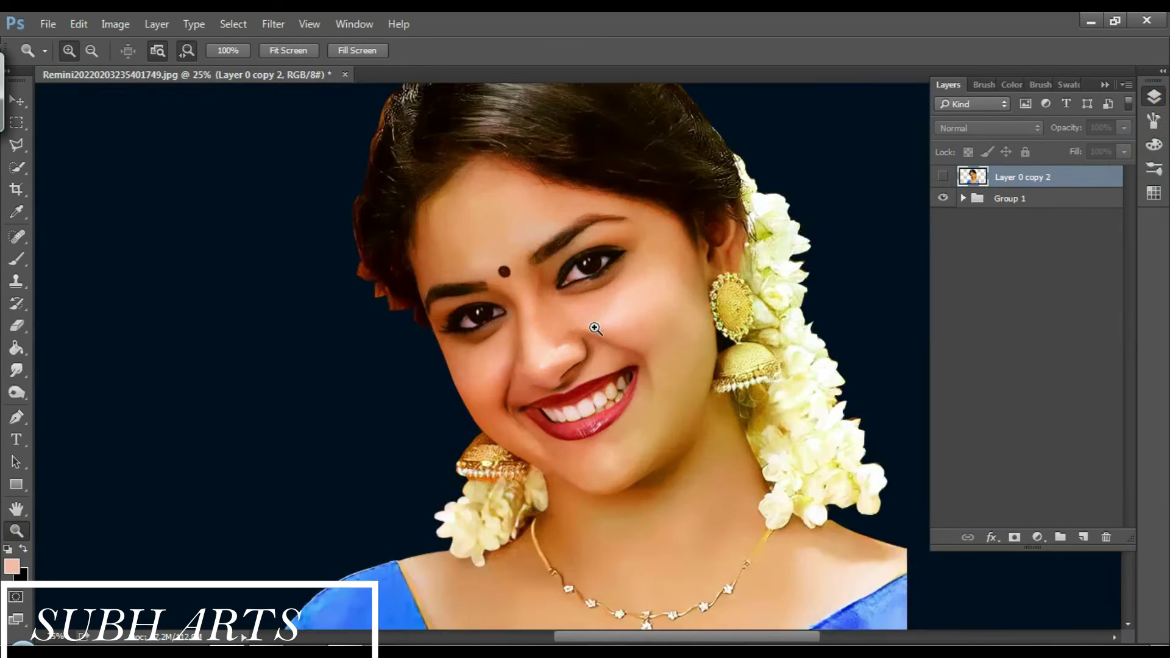
click(943, 176)
click(943, 176)
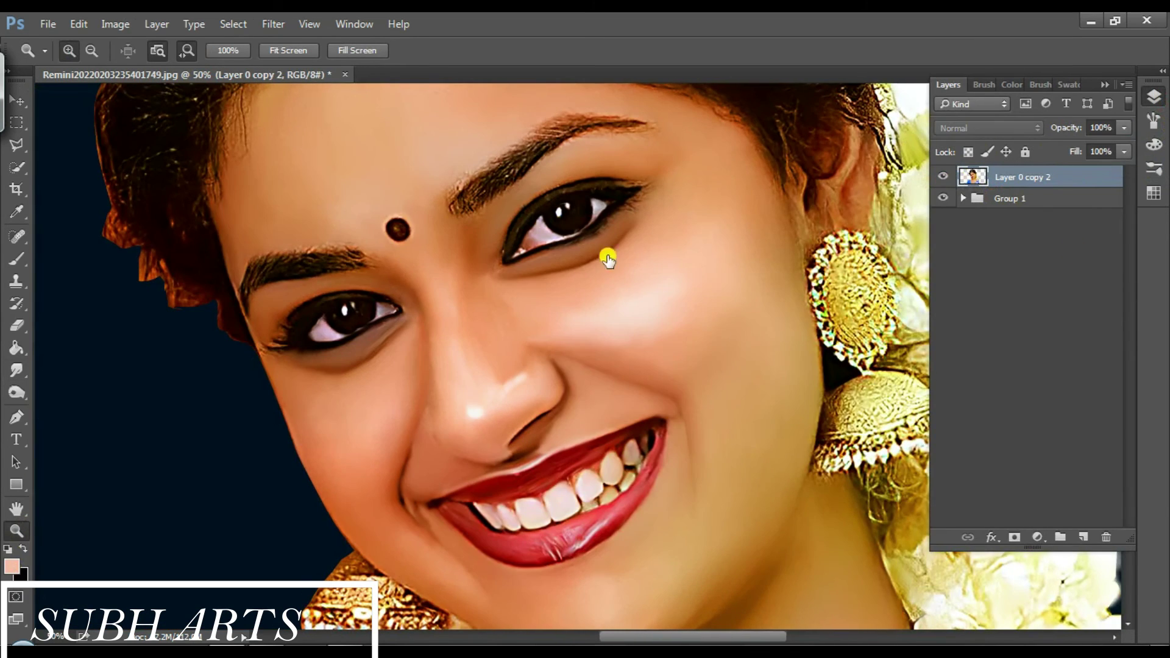
Zoom to the eyebrows and give the Smudge tool the 11 px textured tip at 24 px.
right_click(605, 252)
click(651, 265)
click(582, 253)
key(r)
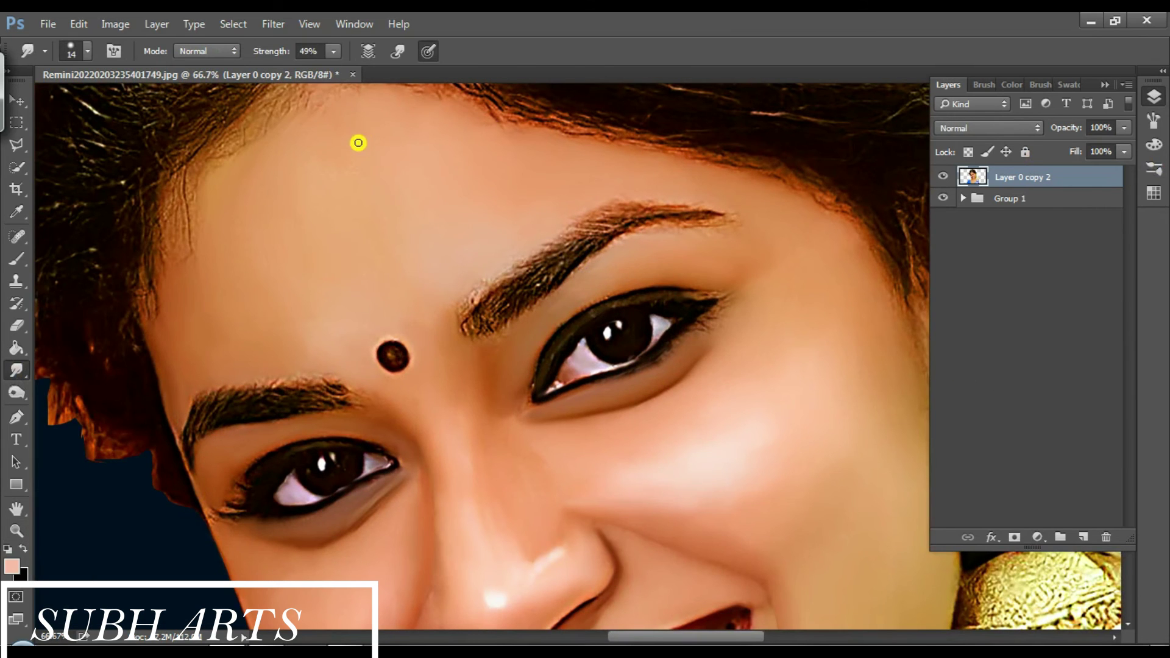
right_click(562, 346)
click(703, 544)
click(739, 365)
text(24)
key(Return)
Set the smudge brush spacing to 1% and choose the 11 stroke brush preset.
click(1153, 120)
click(948, 390)
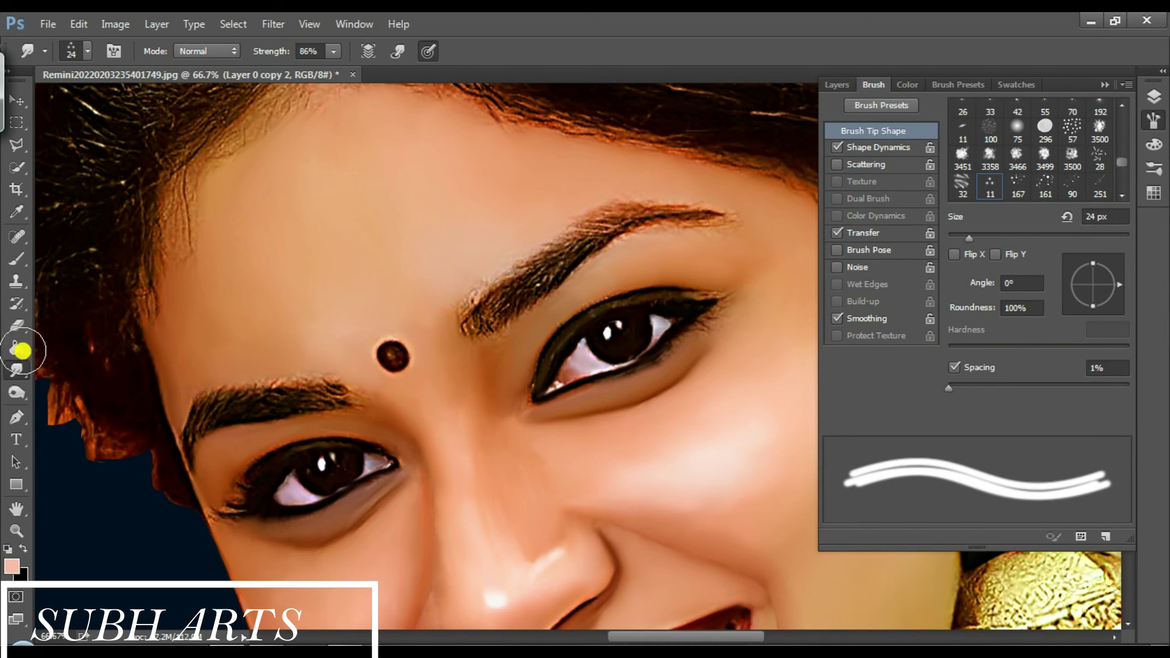
click(16, 258)
click(30, 373)
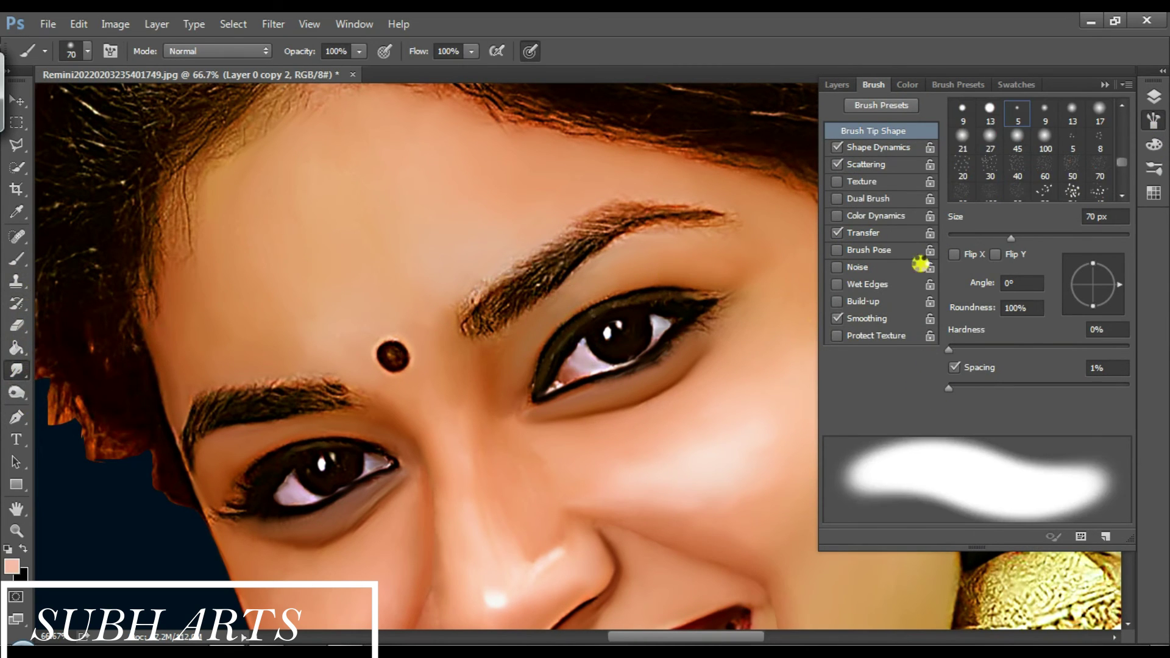
click(1016, 186)
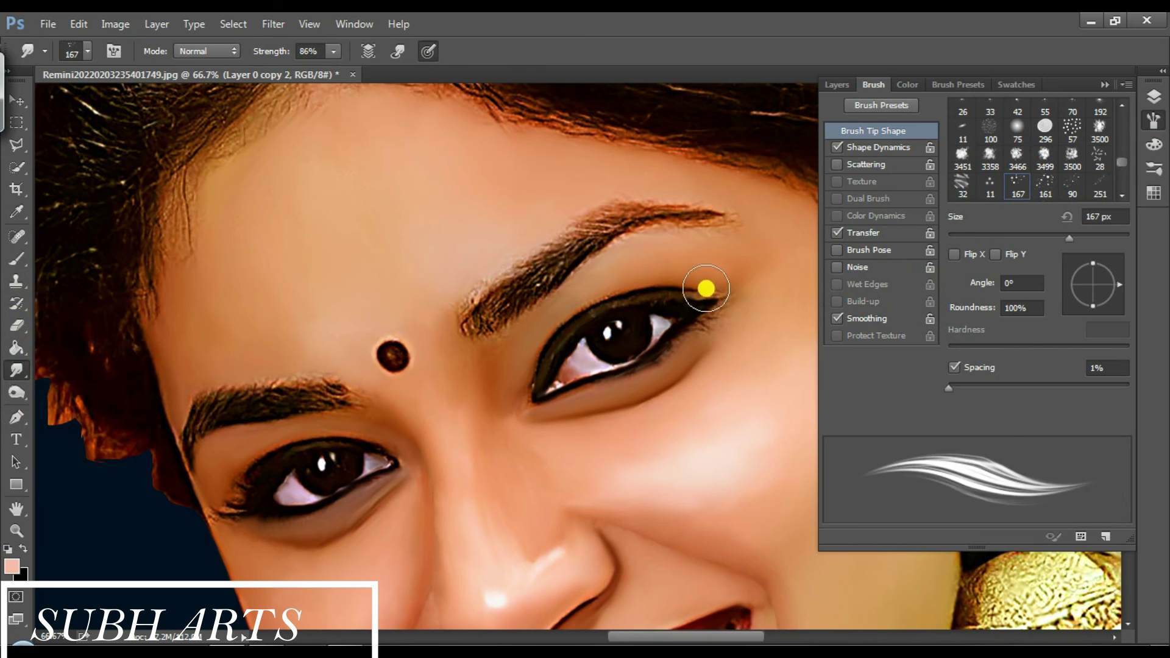
click(989, 184)
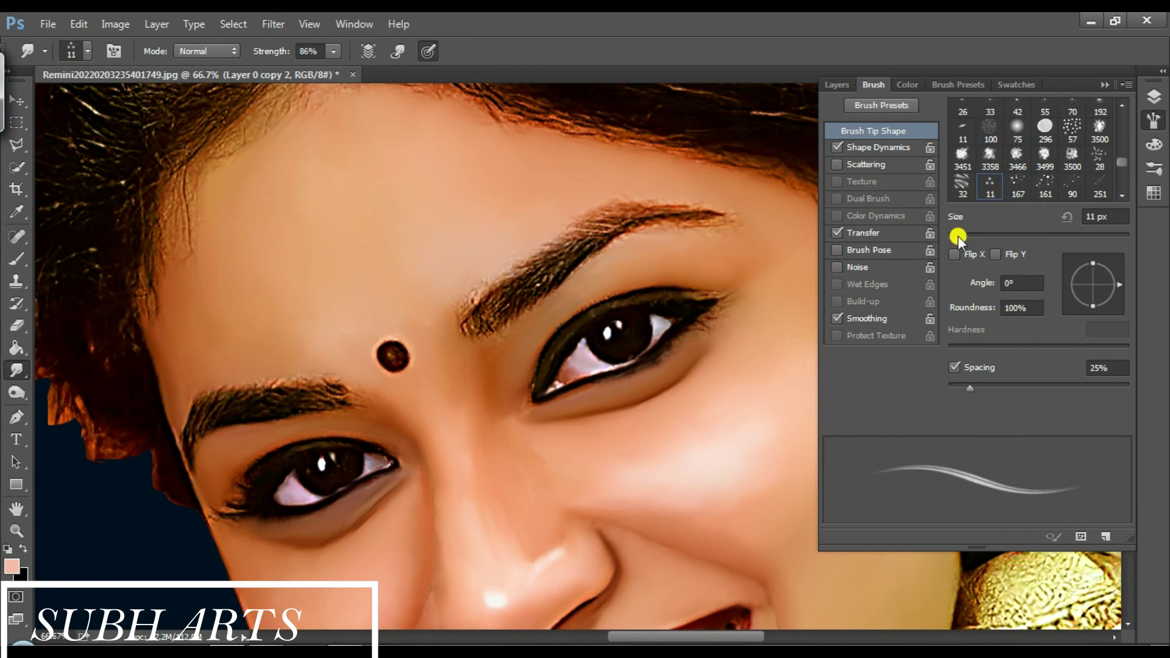
Smudge both eyebrows, enlarging the brush to 34 px with 1% spacing.
drag(540, 275, 510, 287)
mouse_move(295, 396)
mouse_down()
mouse_move(223, 409)
mouse_move(255, 400)
mouse_up()
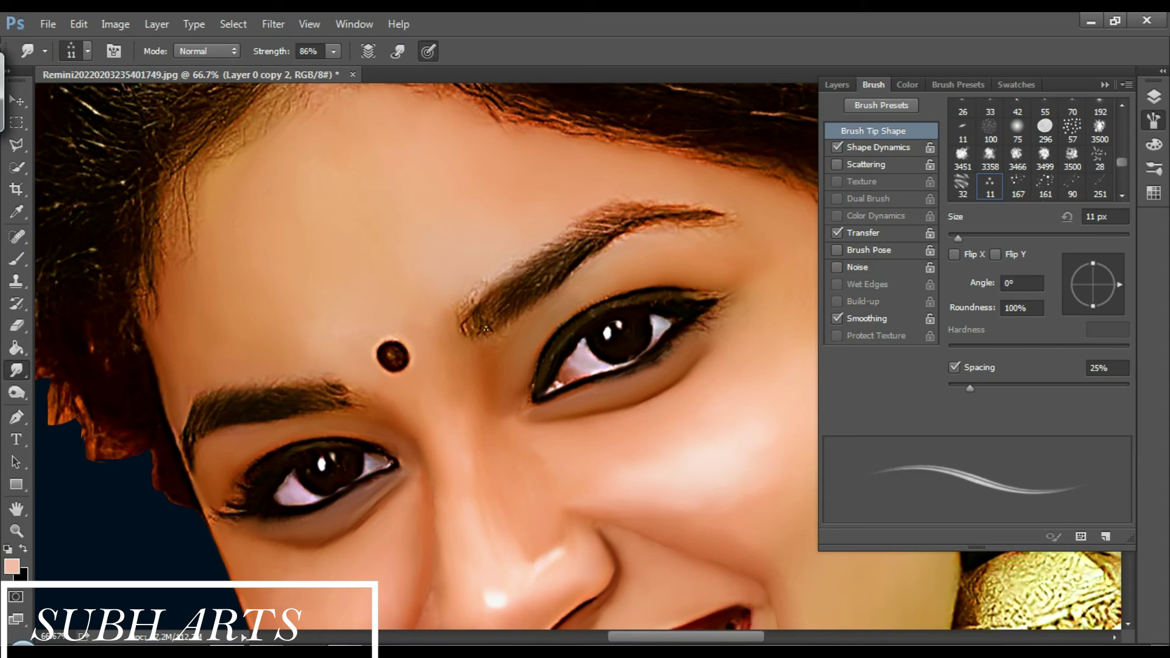
click(978, 237)
drag(968, 387, 949, 387)
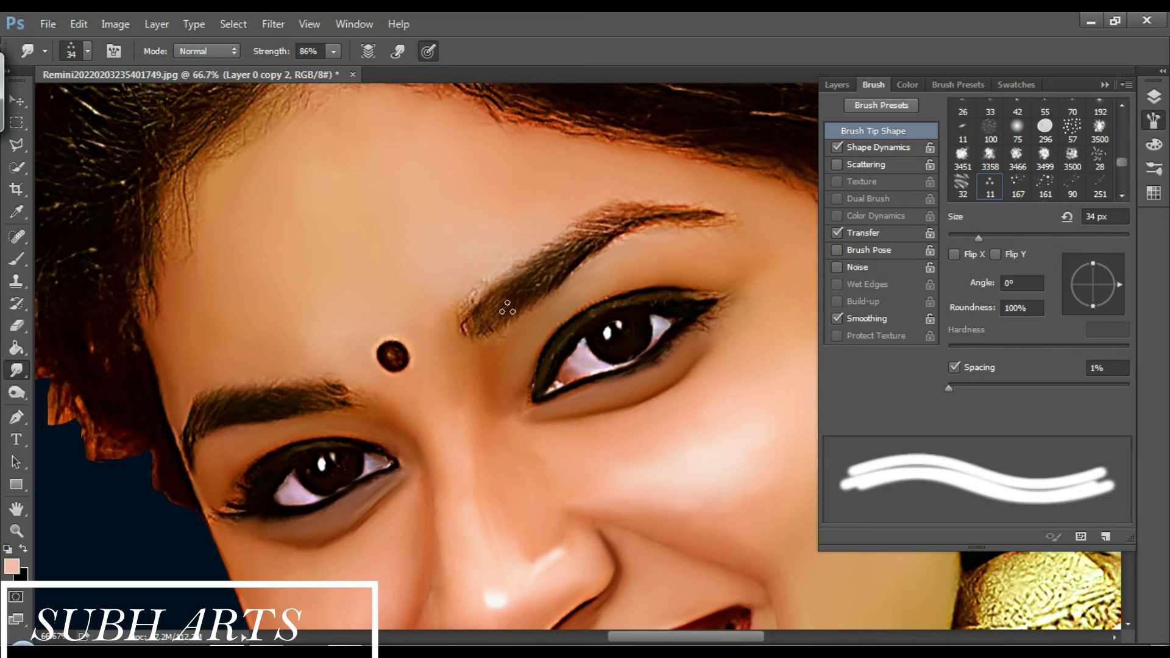
drag(527, 280, 520, 303)
drag(570, 259, 671, 222)
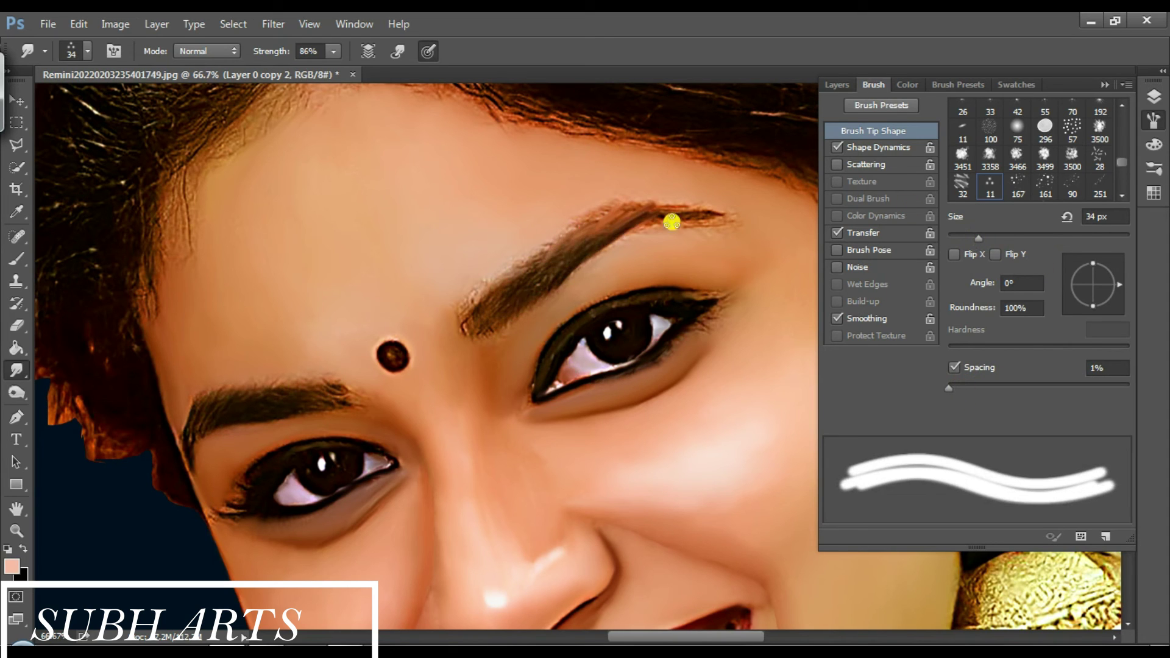
Smudge the eyebrow with the 28 textured stroke preset, then zoom out to the whole portrait.
scroll(279, 360, down, 2)
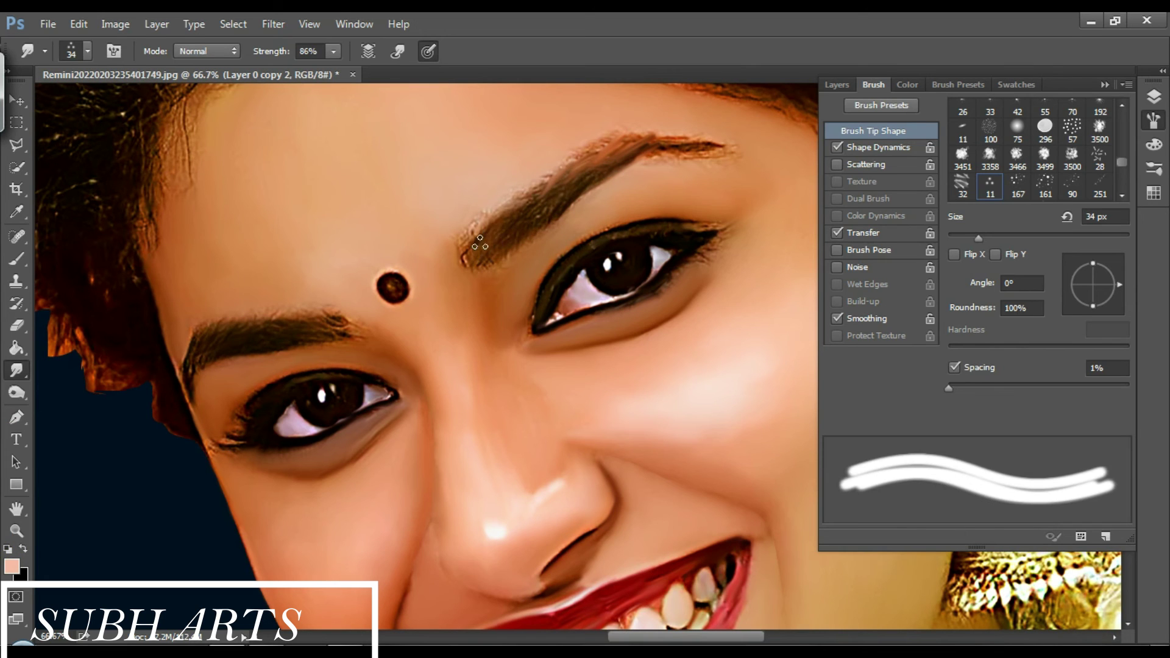
scroll(1028, 193, down, 5)
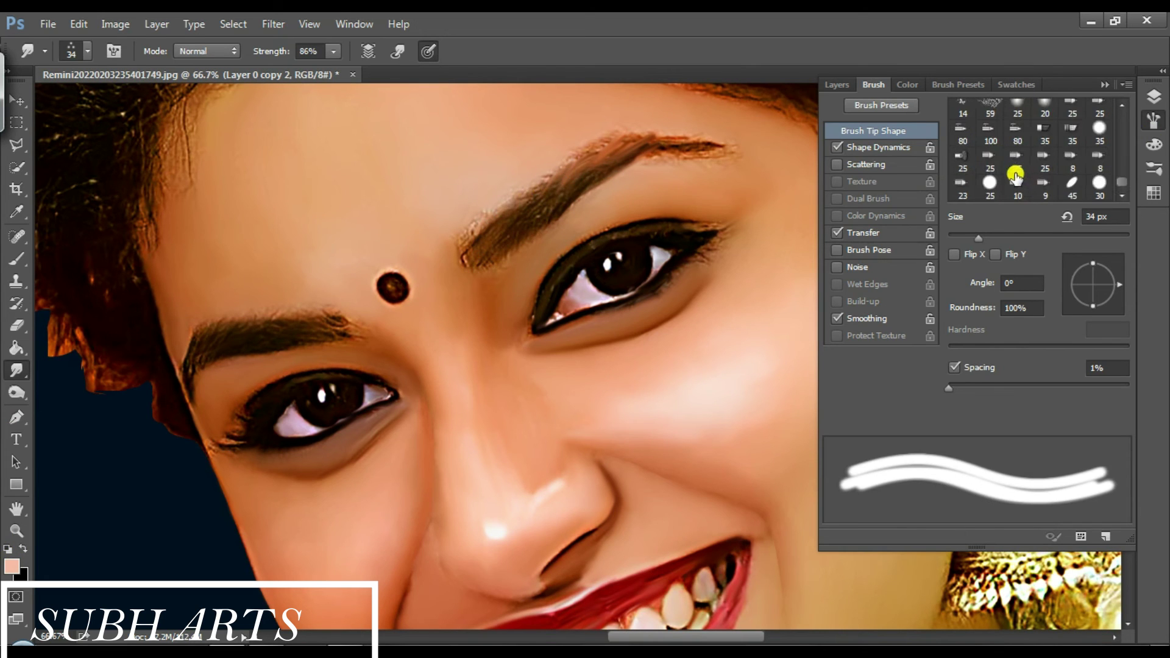
click(958, 85)
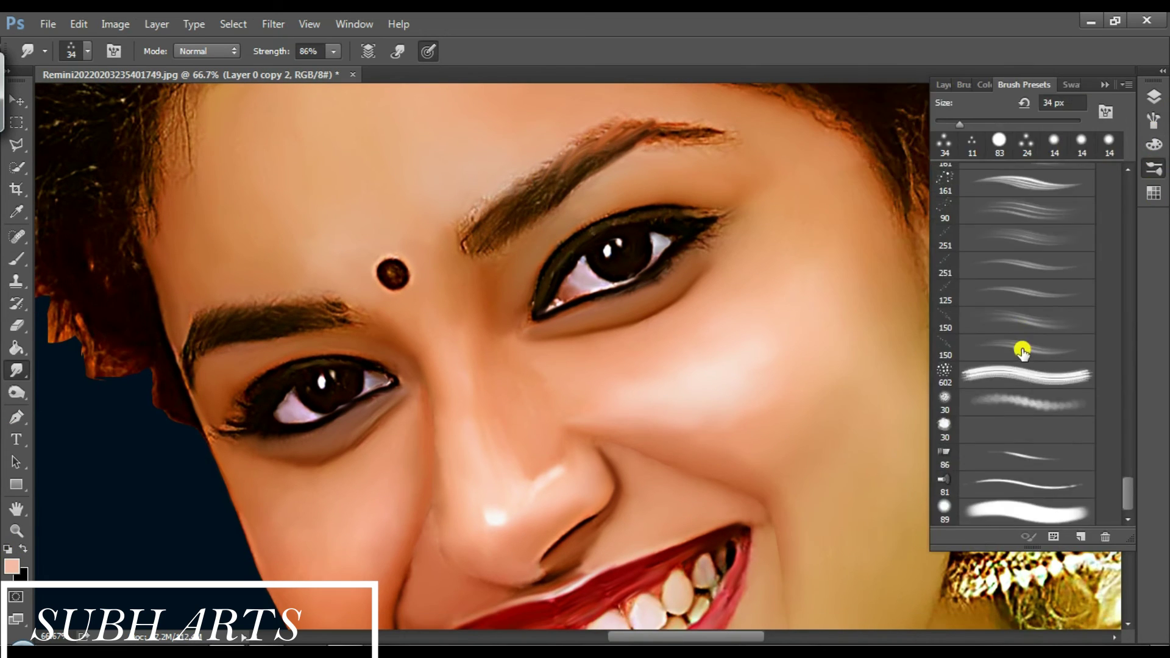
scroll(1019, 484, up, 2)
scroll(1016, 452, up, 2)
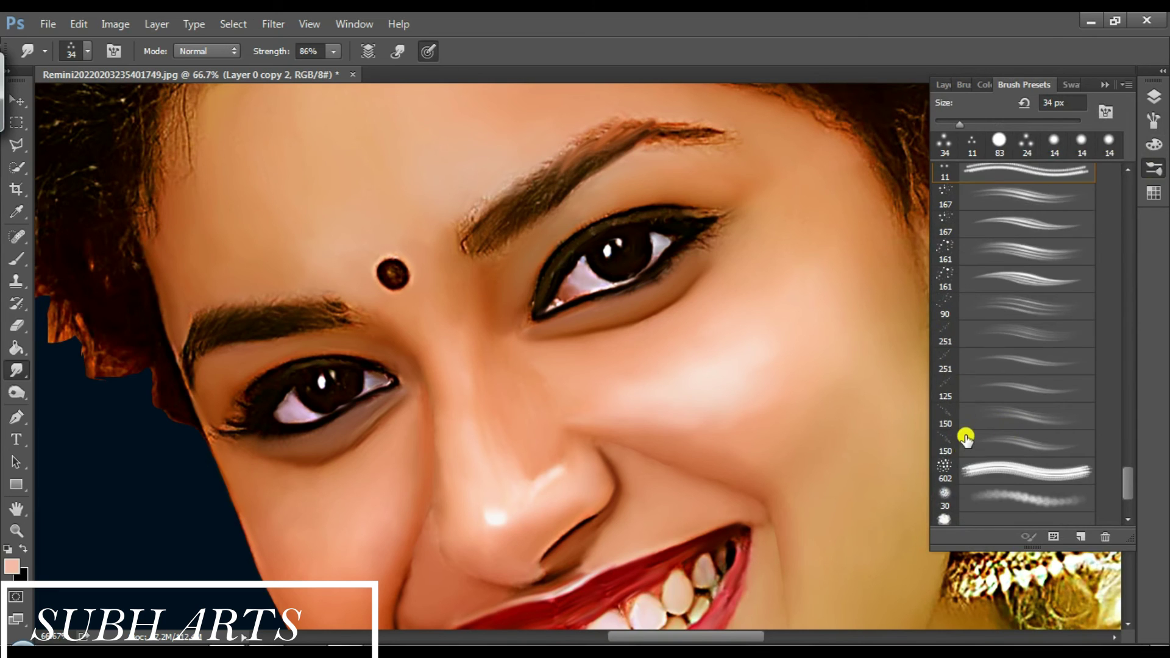
scroll(966, 437, up, 3)
click(988, 225)
drag(521, 207, 580, 169)
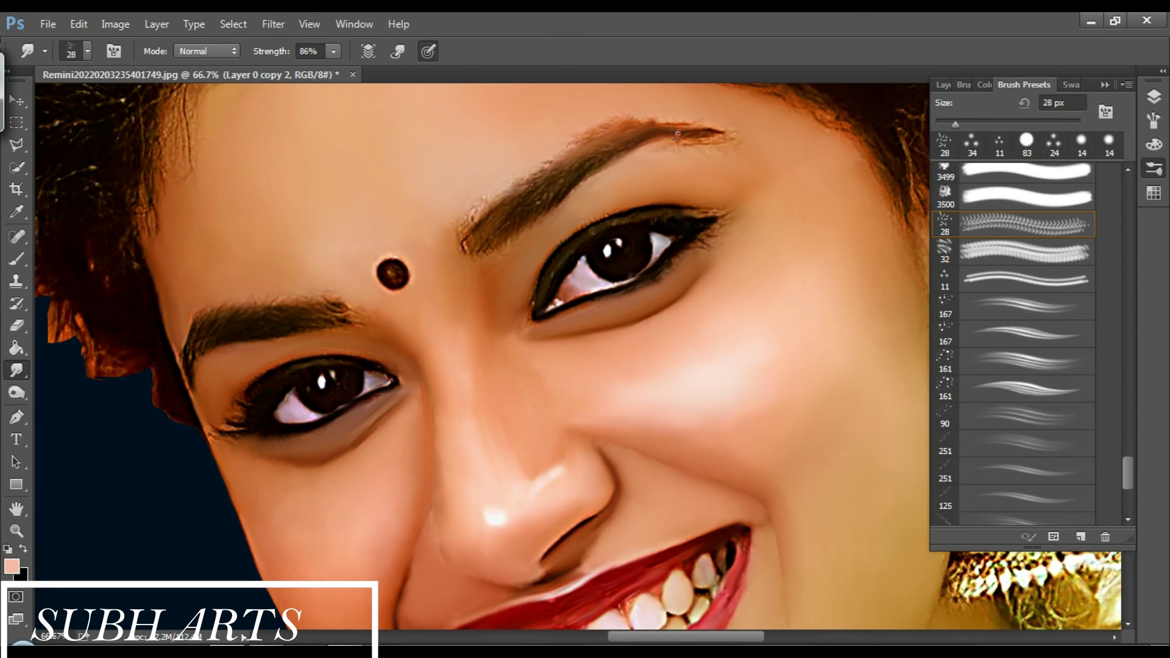
key(ctrl+minus)
key(z)
key(ctrl+minus)
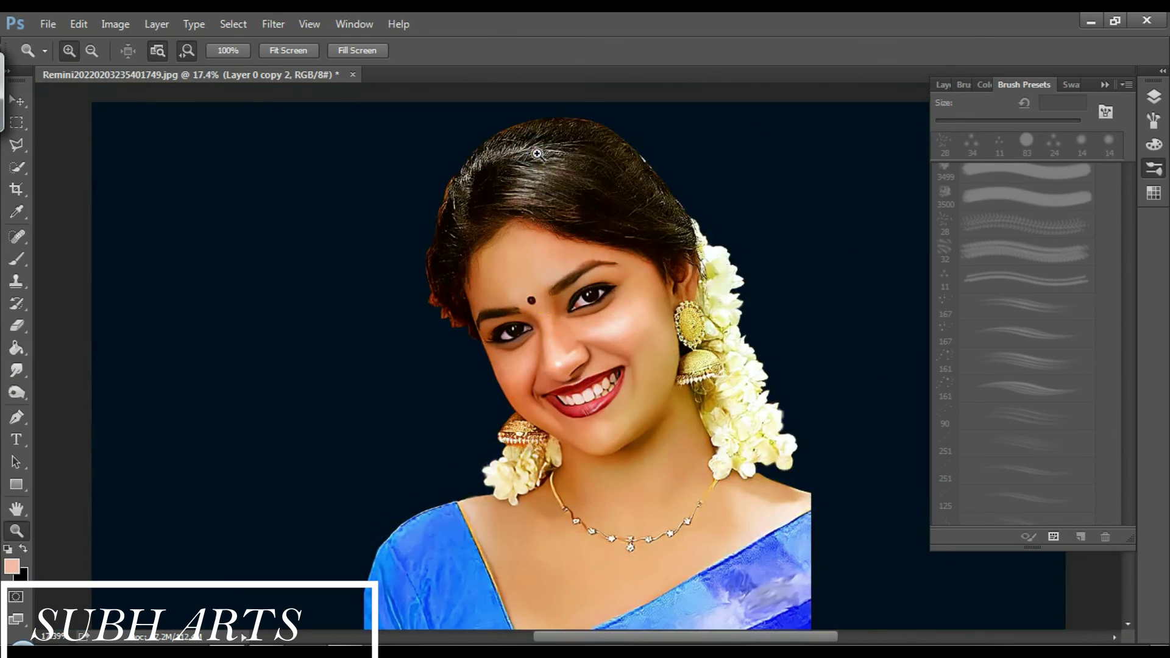
Smudge the crinkly hair above the forehead and on the right with an 88 px brush.
click(537, 153)
click(17, 370)
right_click(482, 289)
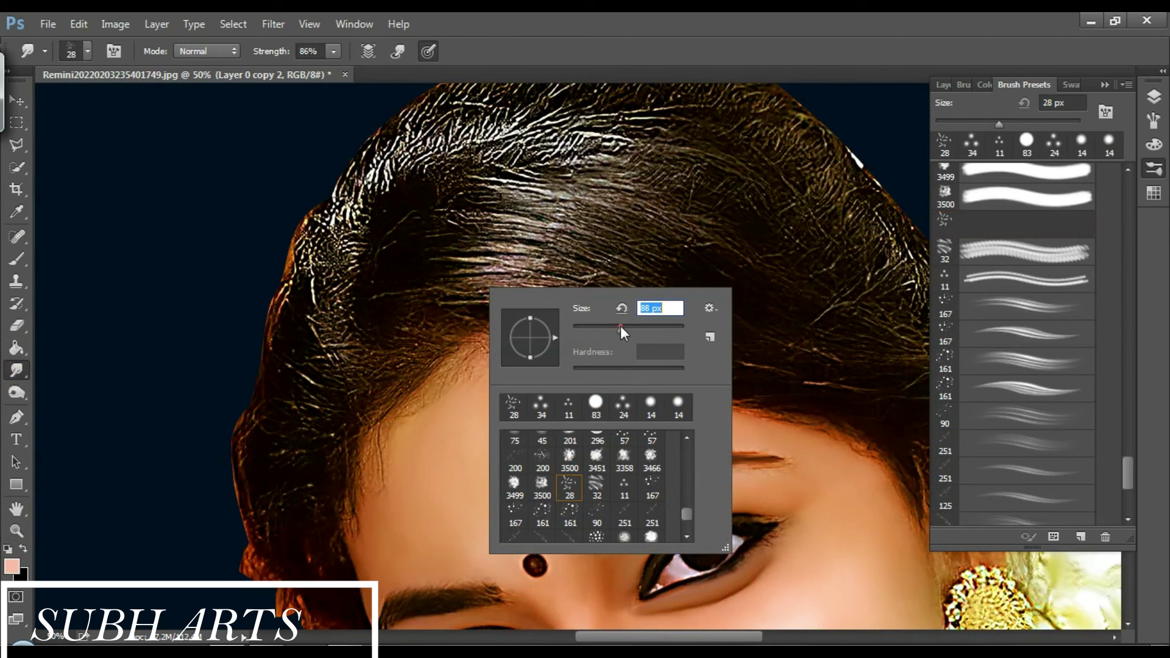
key(Return)
drag(397, 274, 755, 313)
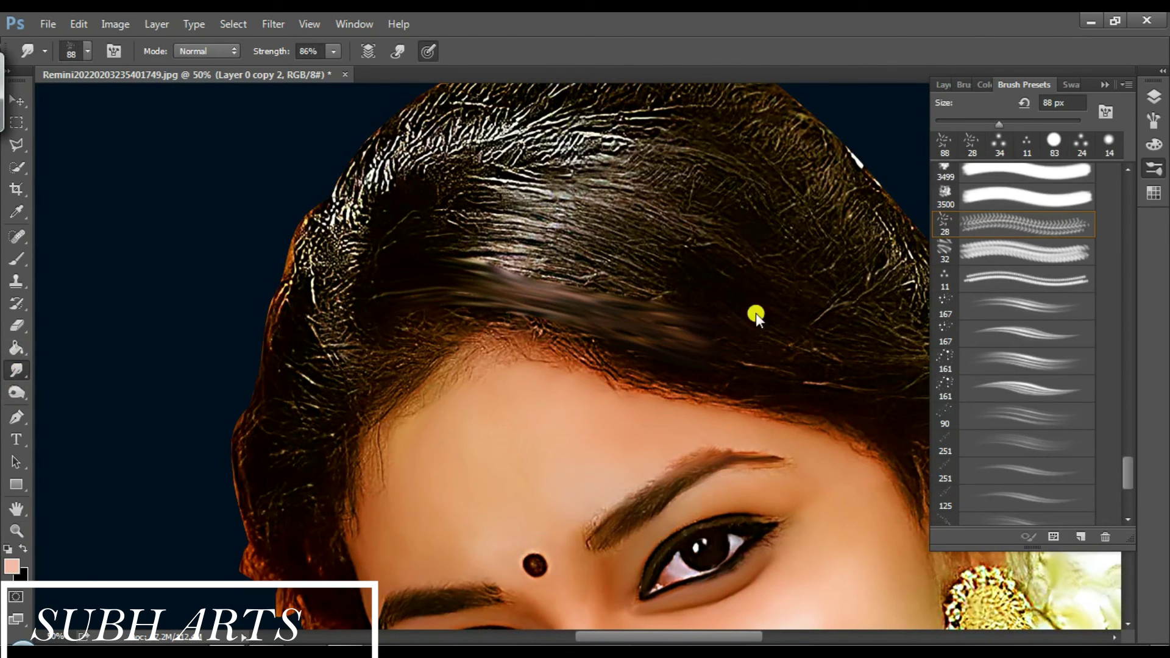
click(1153, 96)
click(1153, 96)
scroll(514, 229, up, 1)
drag(514, 230, 706, 311)
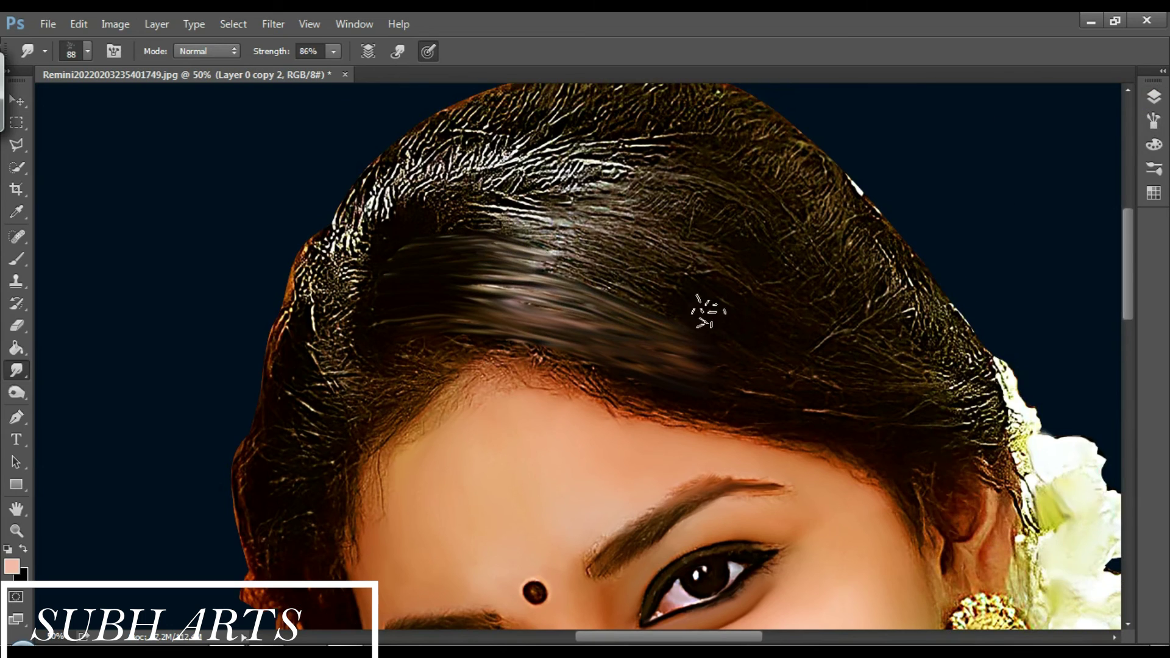
drag(450, 201, 687, 269)
mouse_move(455, 230)
mouse_down()
mouse_move(632, 243)
mouse_move(770, 393)
mouse_up()
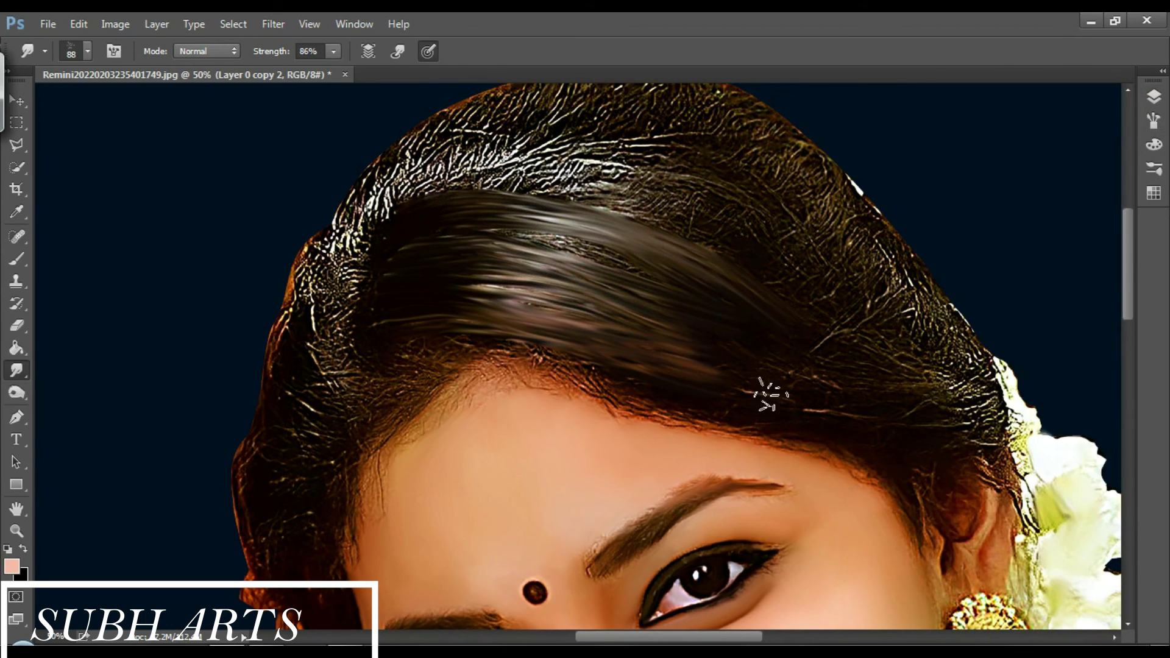
drag(718, 340, 981, 384)
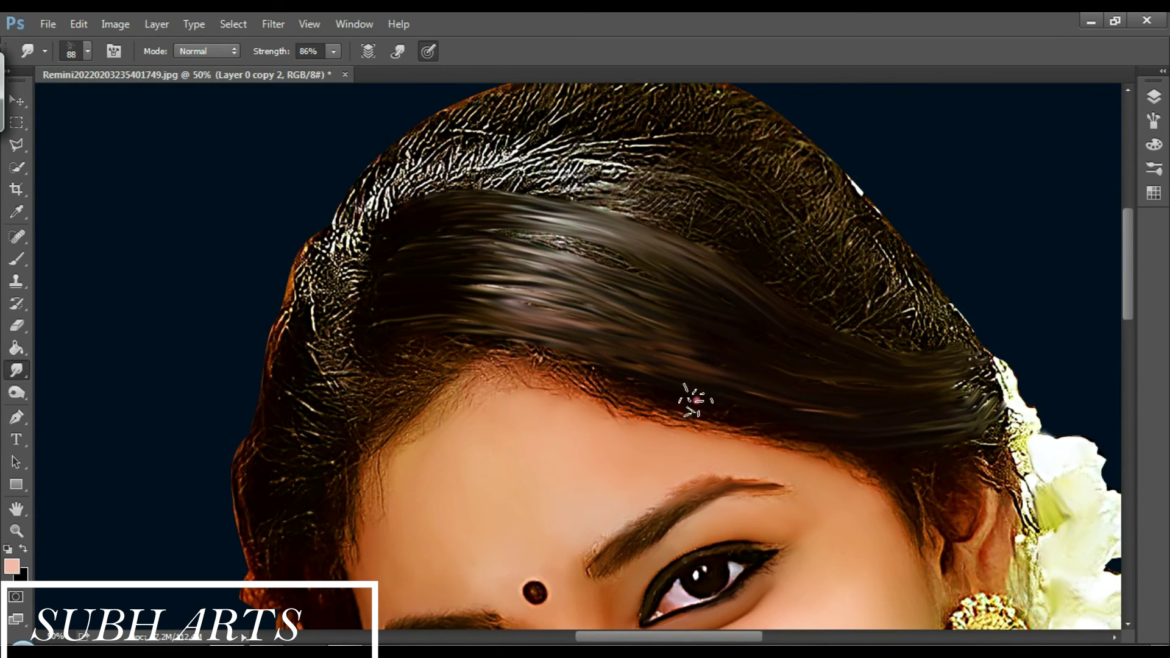
Re-smooth the upper hair texture, undoing bad strokes with Ctrl+Alt+Z.
scroll(412, 366, up, 1)
key(ctrl+alt+z)
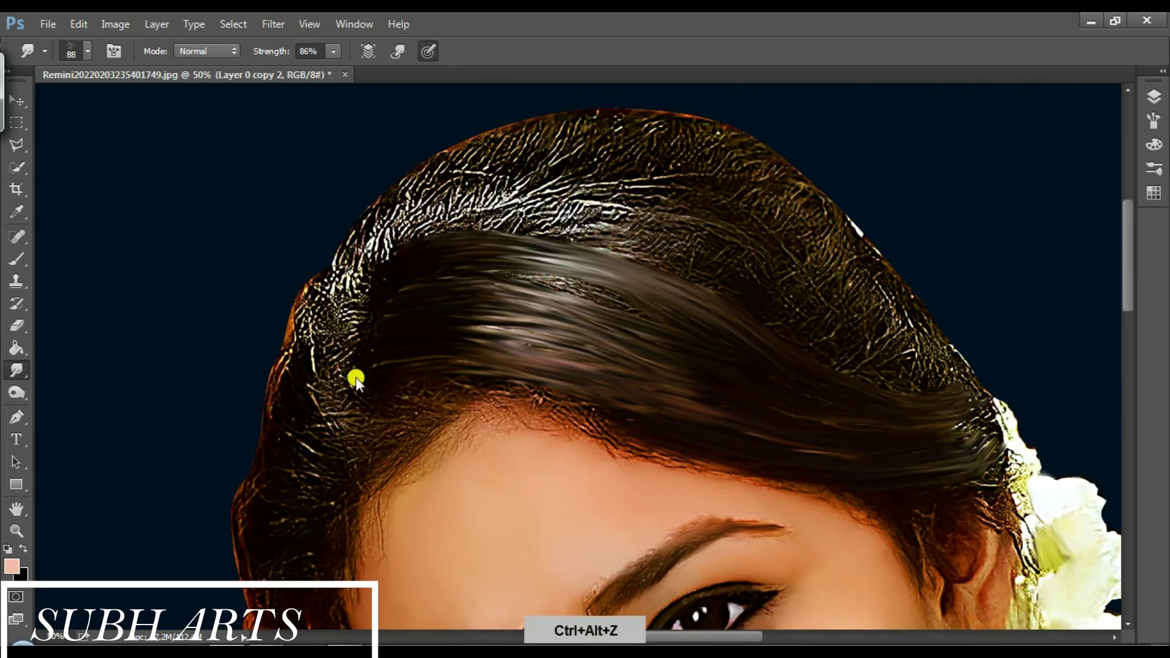
scroll(356, 379, up, 1)
drag(473, 262, 473, 217)
mouse_move(484, 265)
mouse_down()
mouse_move(533, 191)
mouse_move(562, 230)
mouse_move(659, 270)
mouse_move(662, 297)
mouse_up()
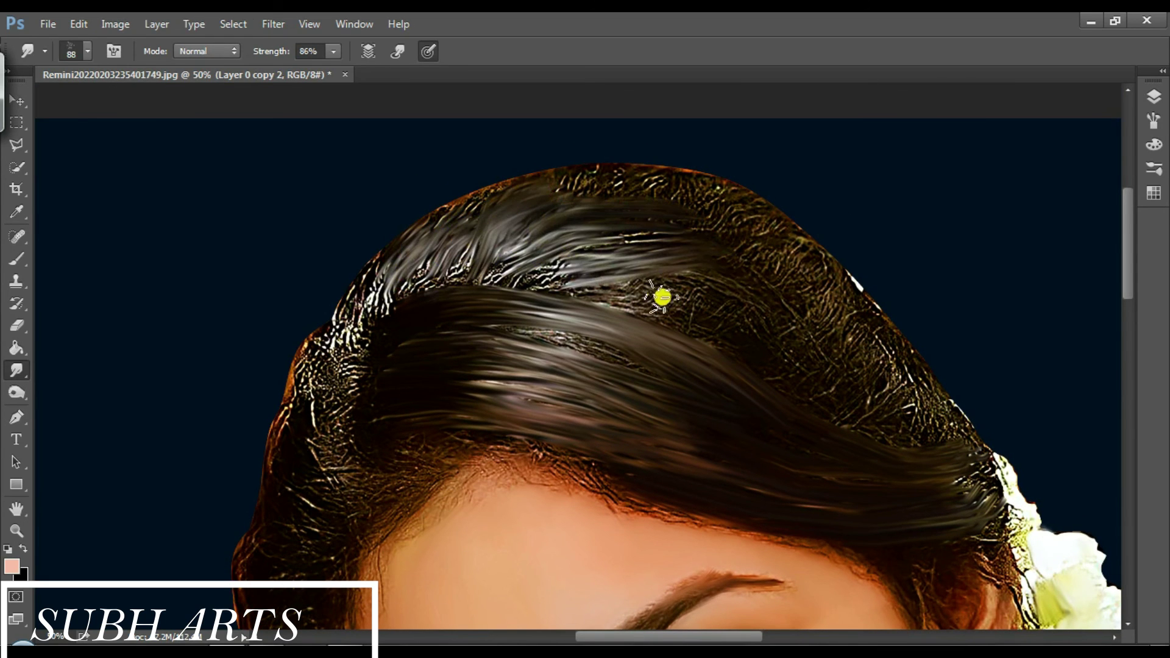
mouse_move(426, 277)
mouse_down()
mouse_move(506, 207)
mouse_move(801, 277)
mouse_move(940, 418)
mouse_move(911, 400)
mouse_move(911, 363)
mouse_move(751, 324)
mouse_move(817, 280)
mouse_move(705, 226)
mouse_move(869, 342)
mouse_move(911, 420)
mouse_up()
key(ctrl+alt+z)
Shrink the smudge brush and smooth the crinkly strands at the left temple.
scroll(432, 413, down, 3)
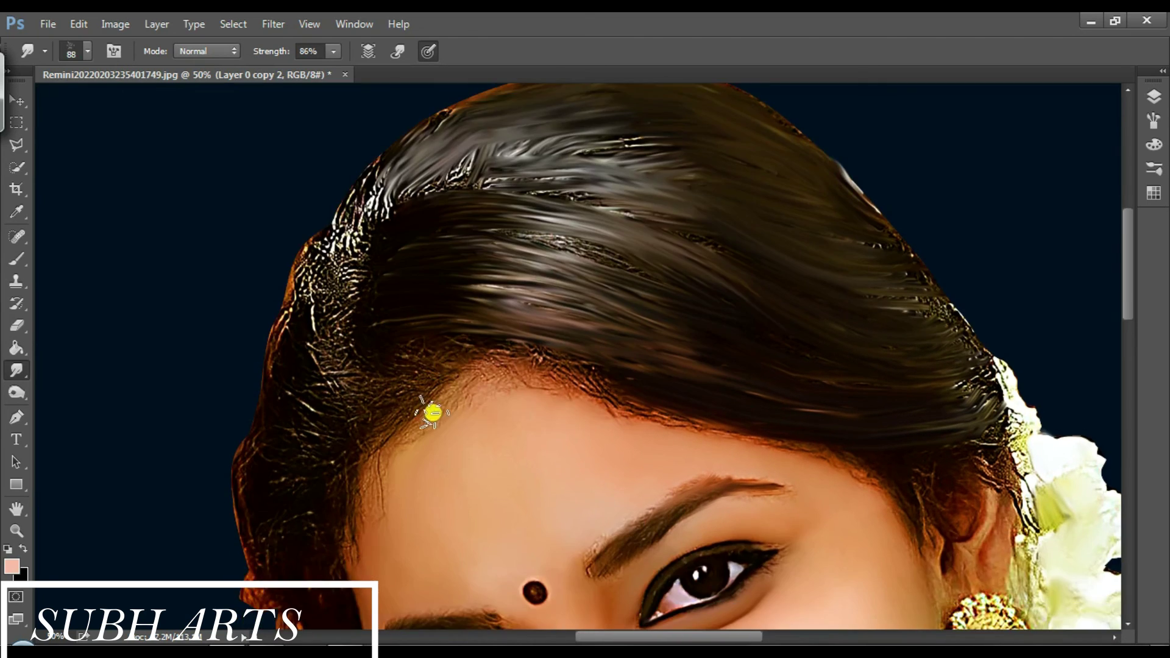
scroll(432, 413, down, 1)
key(bracketleft)
key(bracketleft)
key(bracketleft)
mouse_move(392, 353)
mouse_down()
mouse_move(339, 363)
mouse_move(319, 295)
mouse_move(280, 456)
mouse_up()
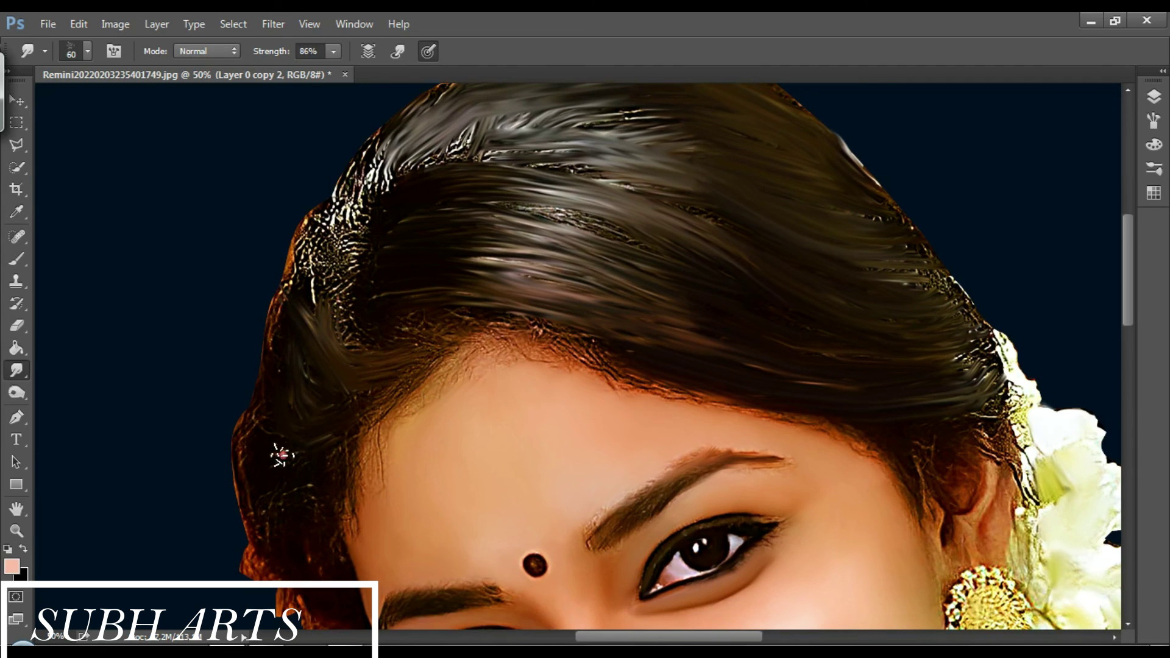
scroll(282, 455, down, 3)
mouse_move(292, 495)
mouse_down()
mouse_move(334, 473)
mouse_move(319, 519)
mouse_up()
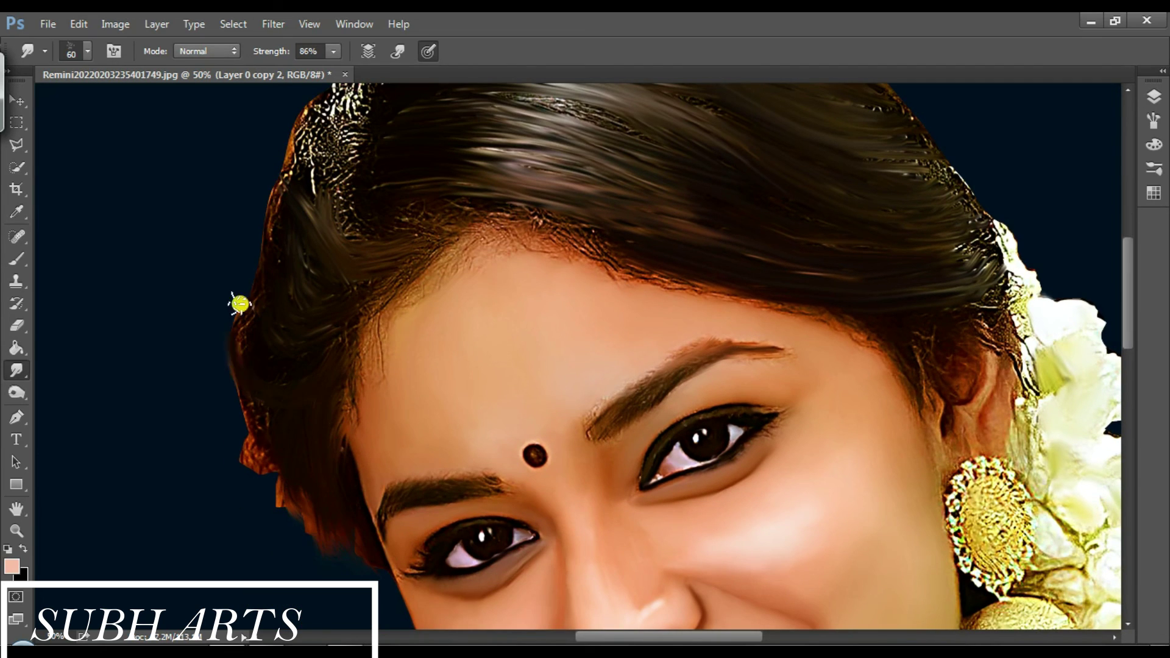
scroll(292, 427, up, 3)
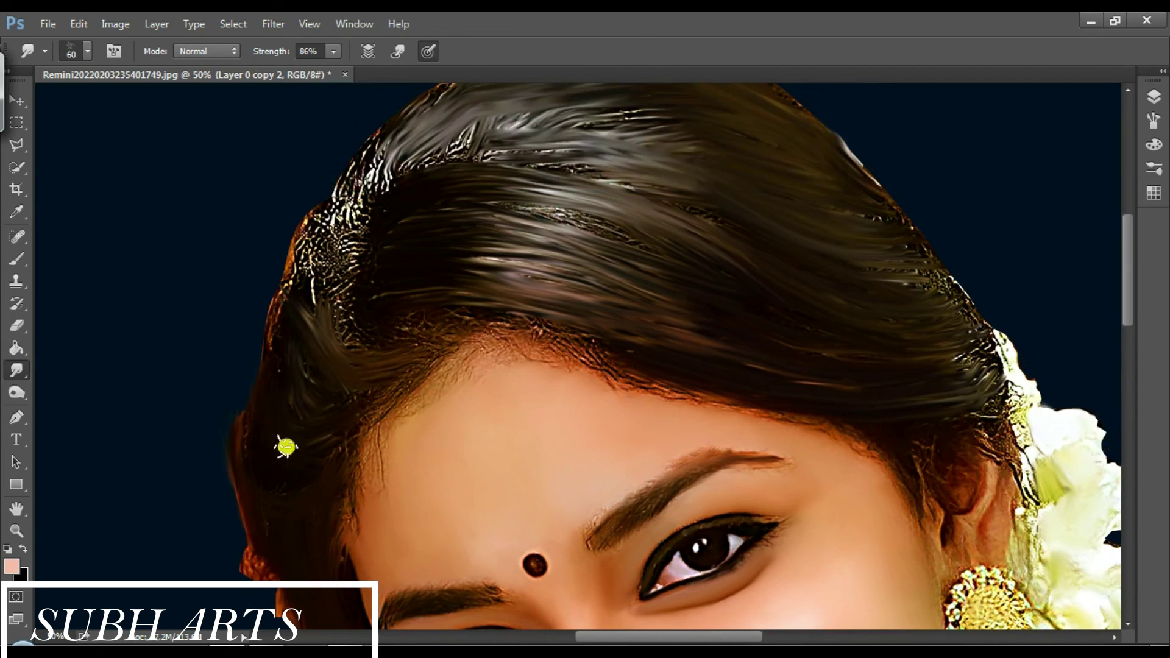
scroll(311, 420, up, 1)
Keep smudging the hair near the left temple and along the side into smooth strands.
mouse_move(341, 397)
mouse_down()
mouse_move(314, 304)
mouse_move(292, 378)
mouse_up()
scroll(292, 378, up, 1)
mouse_move(358, 271)
mouse_down()
mouse_move(315, 301)
mouse_move(381, 261)
mouse_move(650, 253)
mouse_move(536, 195)
mouse_move(595, 362)
mouse_up()
scroll(595, 362, down, 3)
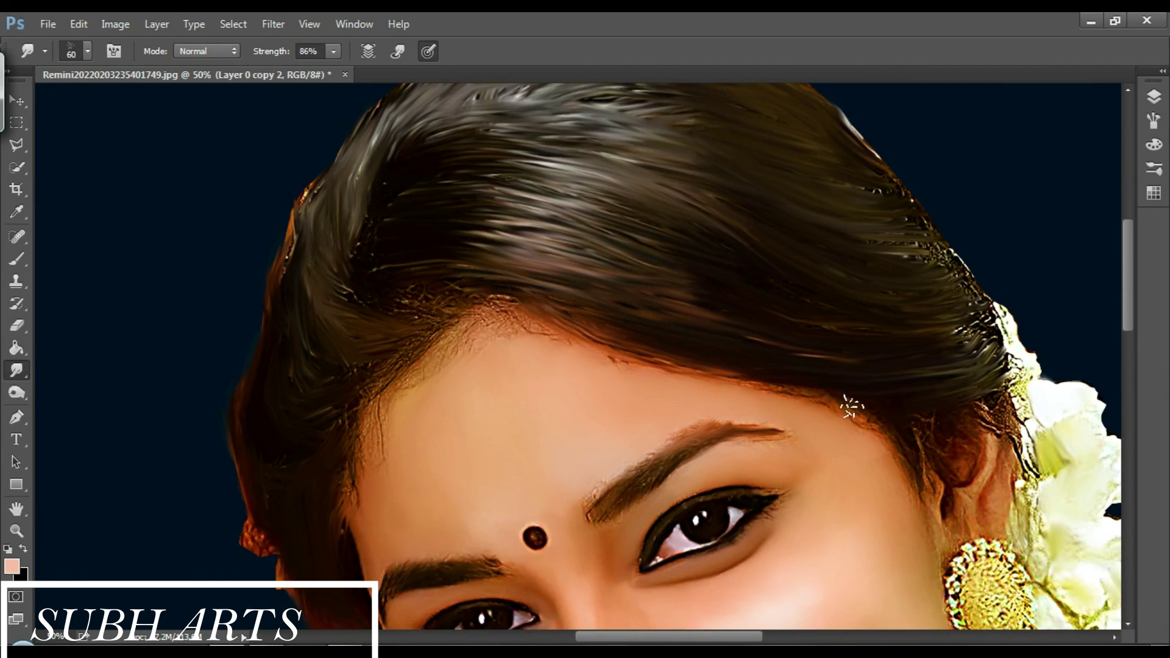
mouse_move(830, 398)
mouse_down()
mouse_move(496, 295)
mouse_move(394, 410)
mouse_up()
scroll(394, 410, down, 2)
drag(308, 410, 244, 406)
scroll(251, 450, up, 2)
scroll(240, 340, up, 2)
scroll(277, 287, up, 1)
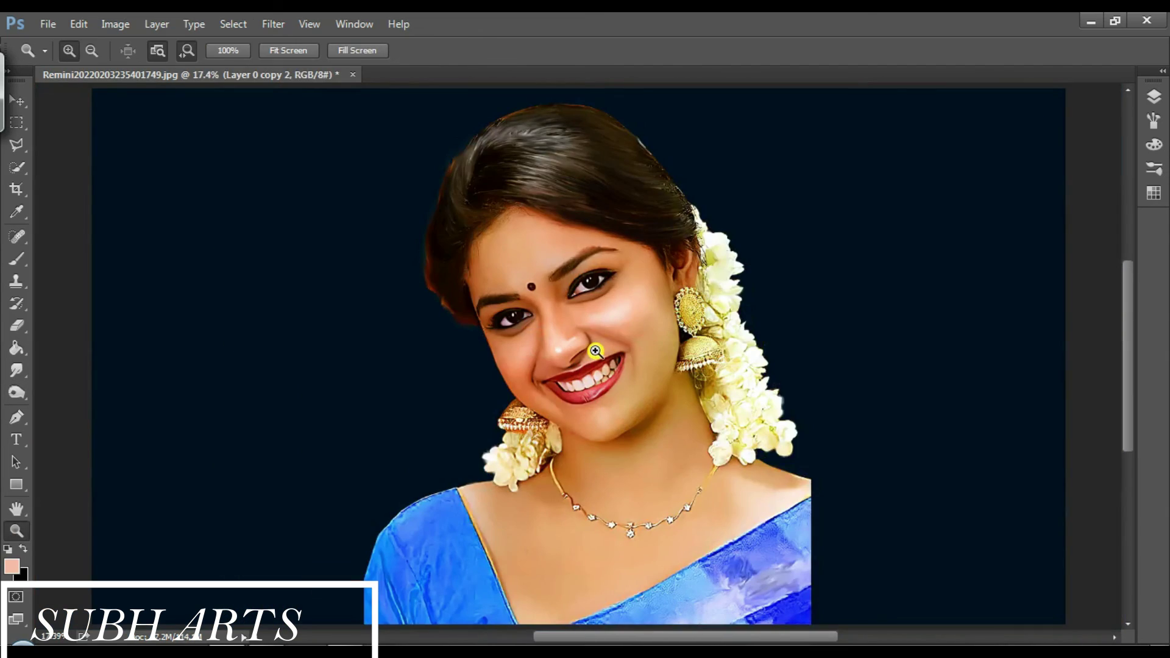
Smudge the saree's right shoulder edge with a 328 px brush, then switch to a 359 px tip.
key(r)
text(328)
key(Return)
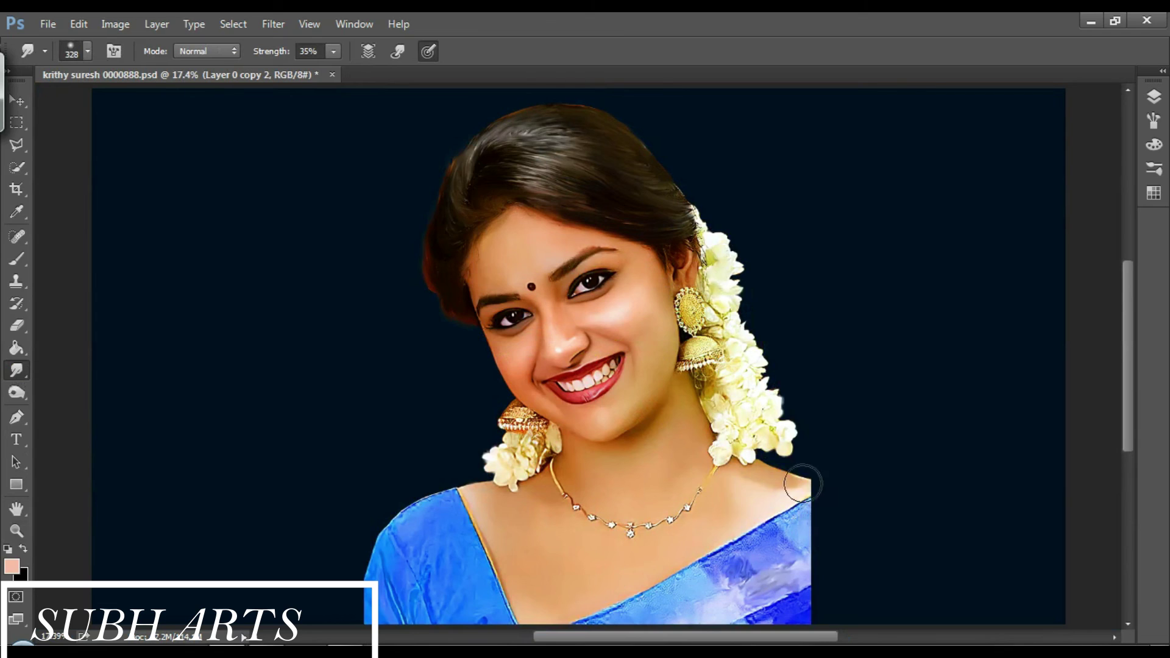
click(1154, 145)
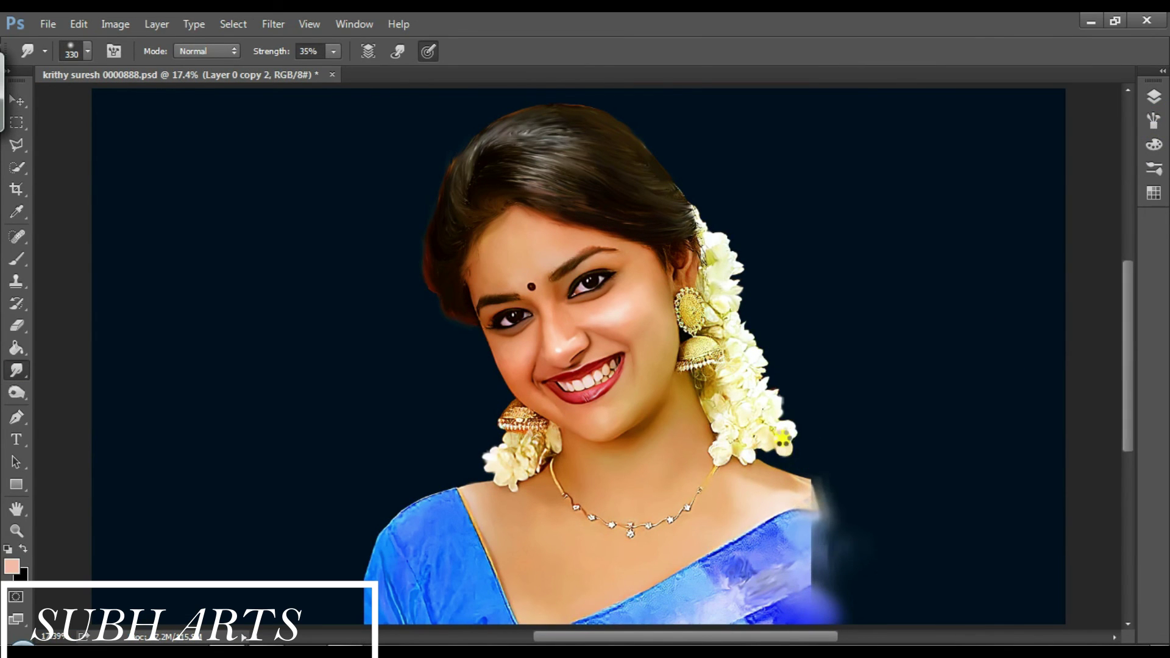
key(ctrl+alt+z)
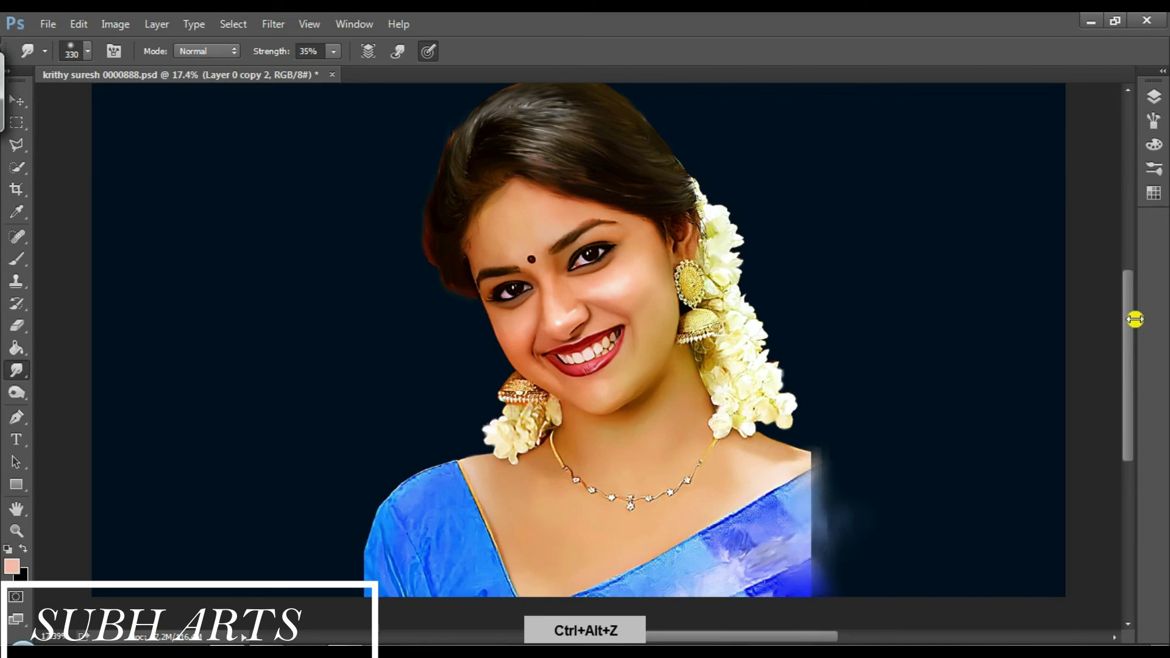
right_click(420, 335)
drag(578, 373, 566, 376)
click(1153, 121)
right_click(821, 378)
click(824, 471)
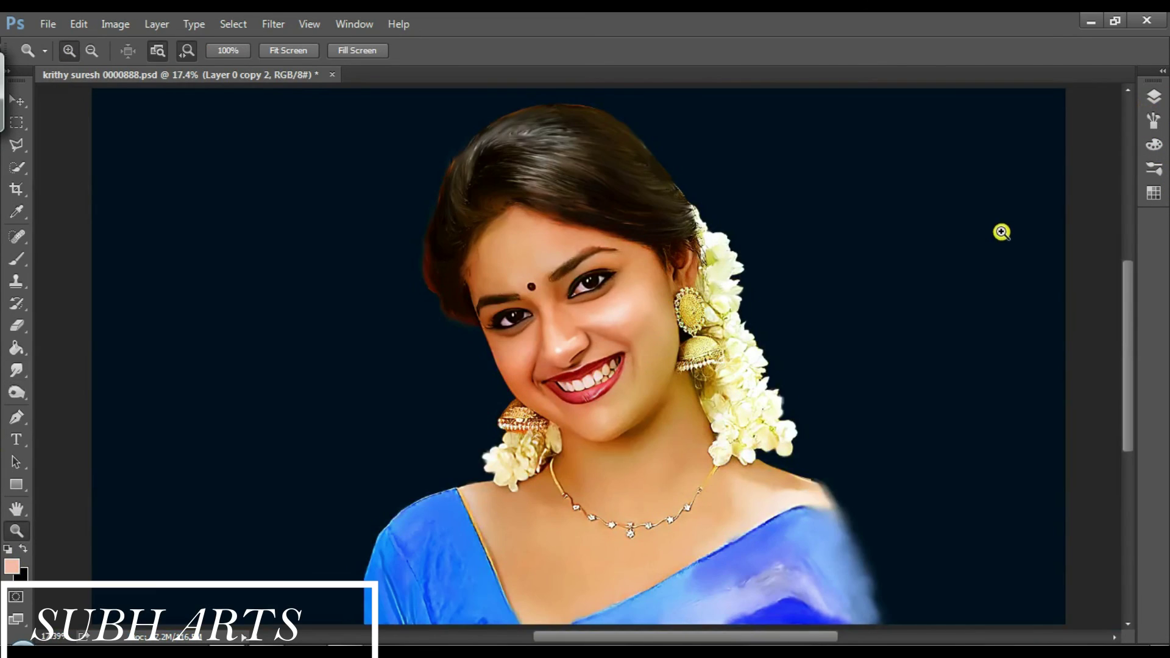
Add a new empty Layer 1 and choose a soft brush tip for the Brush tool.
click(1153, 96)
click(1036, 239)
click(1078, 535)
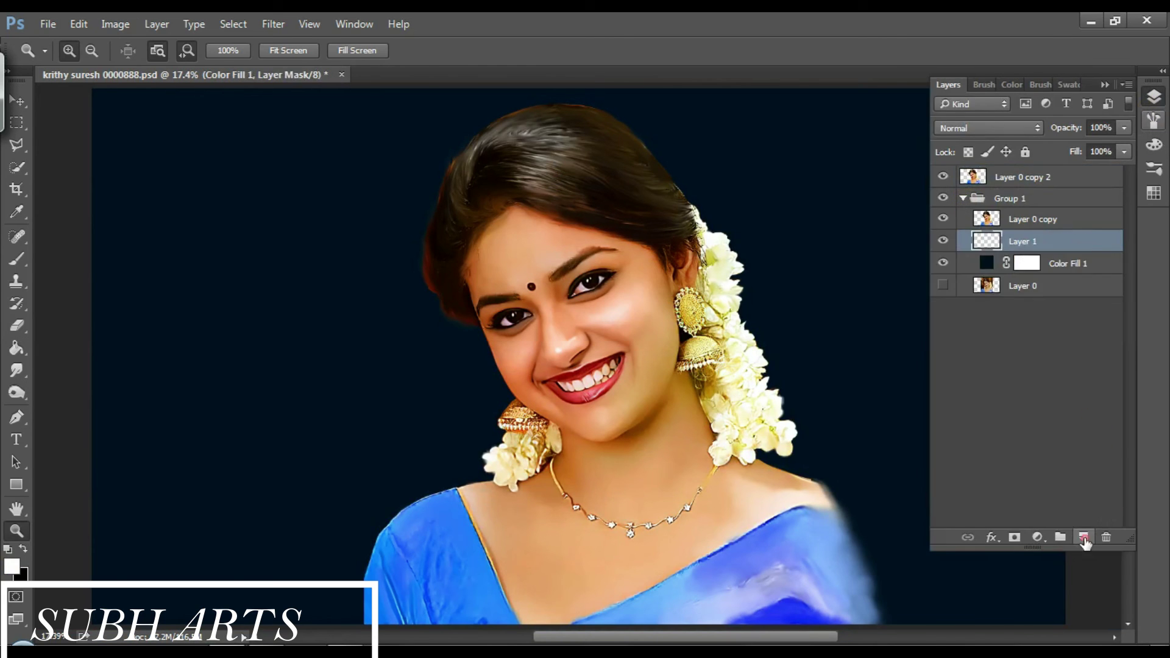
click(16, 258)
right_click(329, 305)
scroll(454, 450, down, 2)
scroll(454, 451, down, 2)
scroll(453, 451, down, 2)
scroll(454, 450, down, 2)
scroll(407, 461, up, 2)
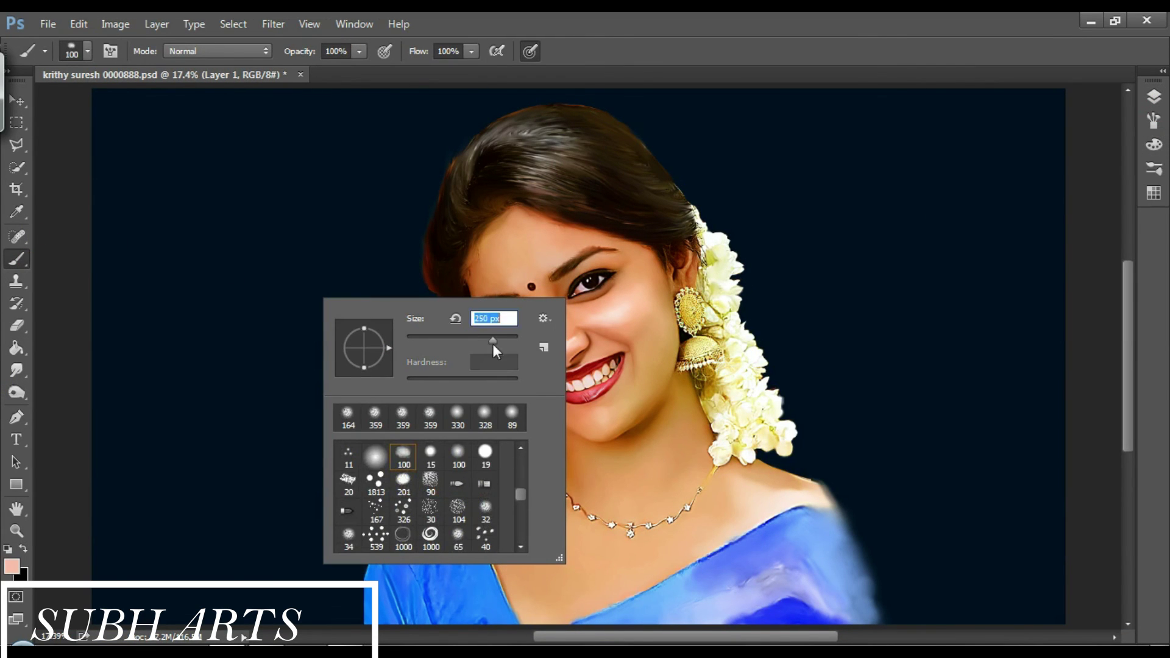
Expand Group 1, make Layer 1 active, and show the Swatches panel.
click(1154, 96)
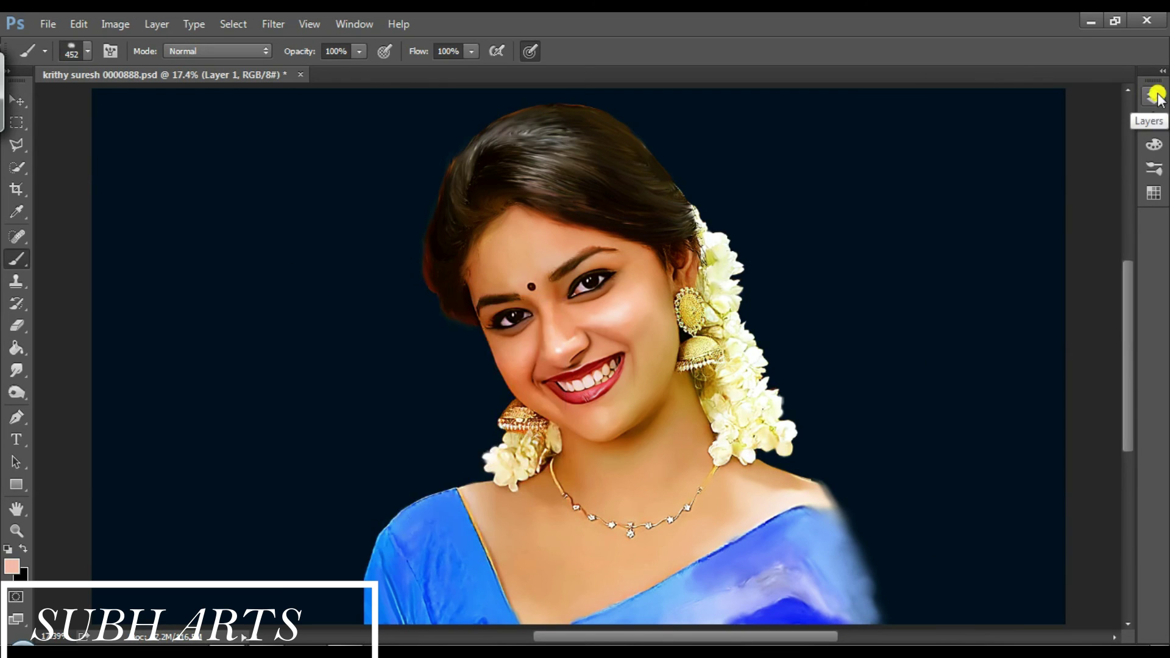
click(1155, 96)
click(963, 195)
click(1048, 263)
click(350, 73)
click(1153, 193)
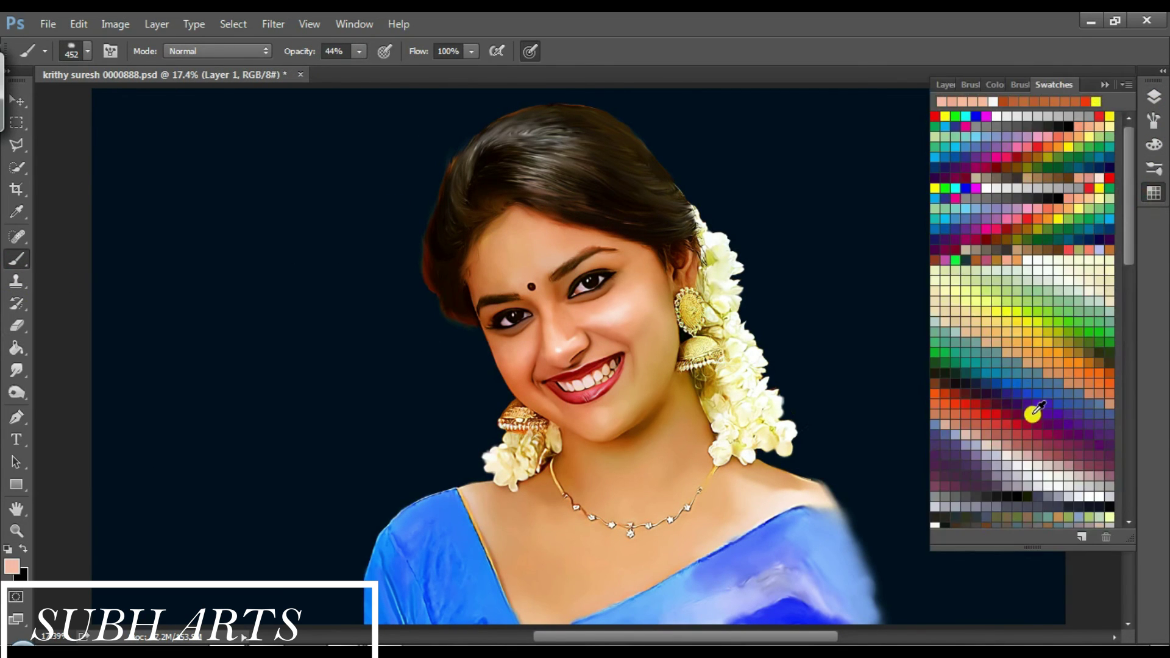
scroll(1091, 321, down, 3)
Paint soft green and blue splashes at the lower left of the zoomed-out canvas.
click(1092, 249)
mouse_move(426, 298)
mouse_down()
mouse_move(416, 256)
mouse_move(357, 356)
mouse_up()
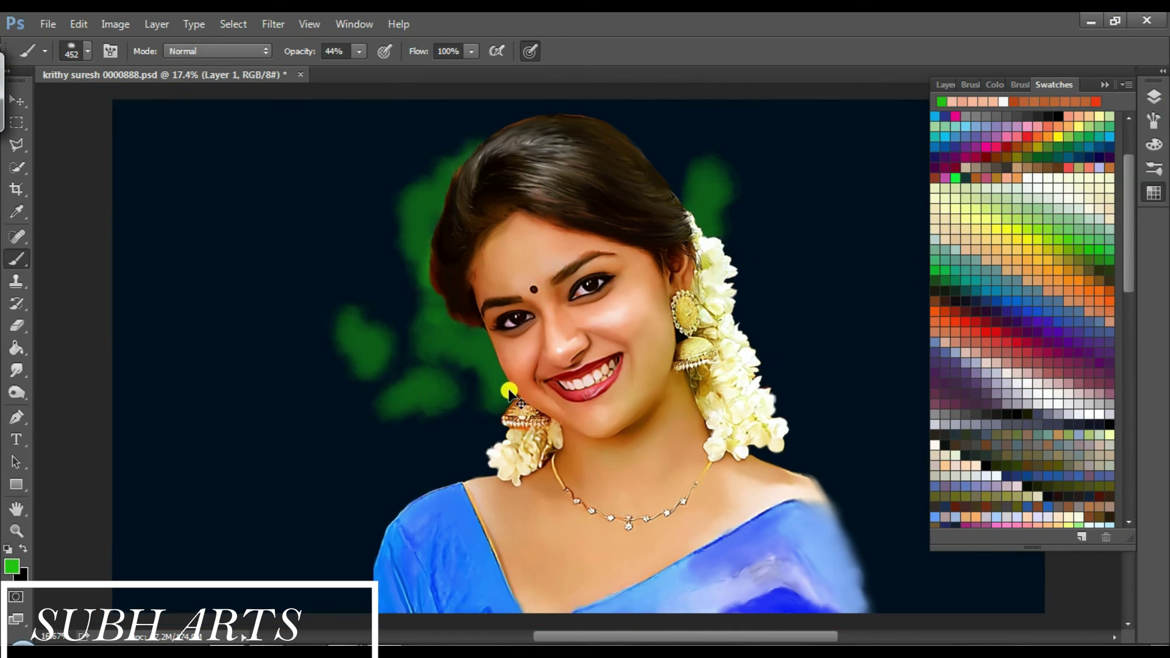
key(ctrl+minus)
key(ctrl+minus)
key(ctrl+minus)
alt+click(535, 444)
drag(414, 427, 452, 483)
right_click(497, 361)
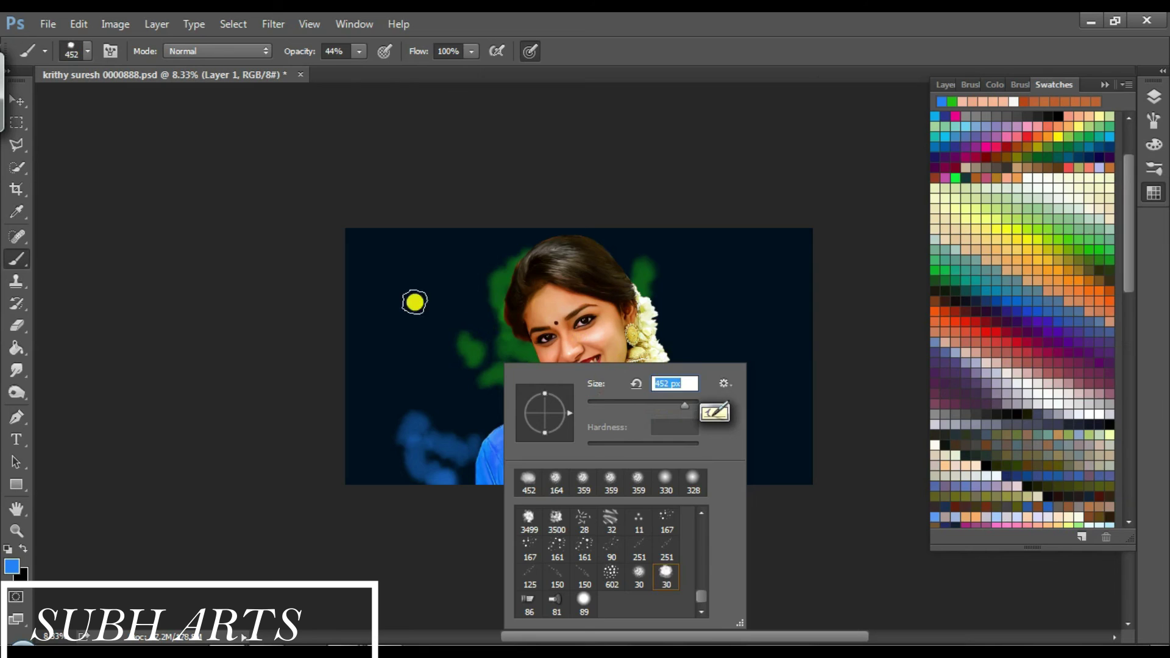
key(F5)
key(F5)
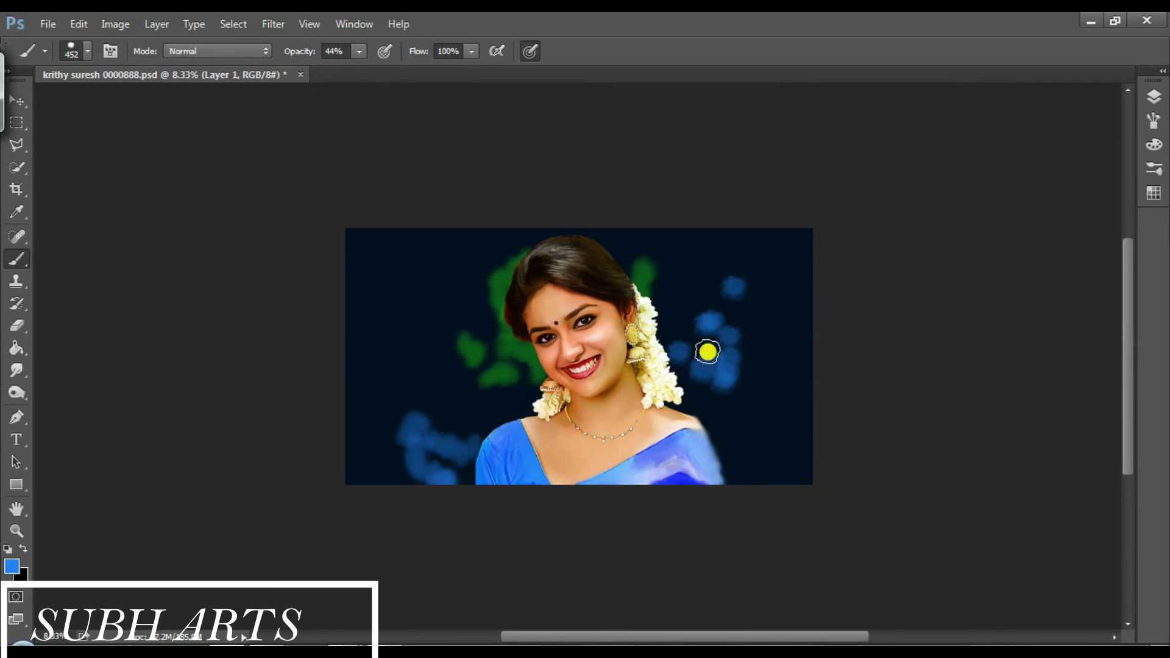
With a 359 px splatter tip, paint blue splashes right of her and orange around the face.
right_click(707, 351)
click(795, 517)
key(Return)
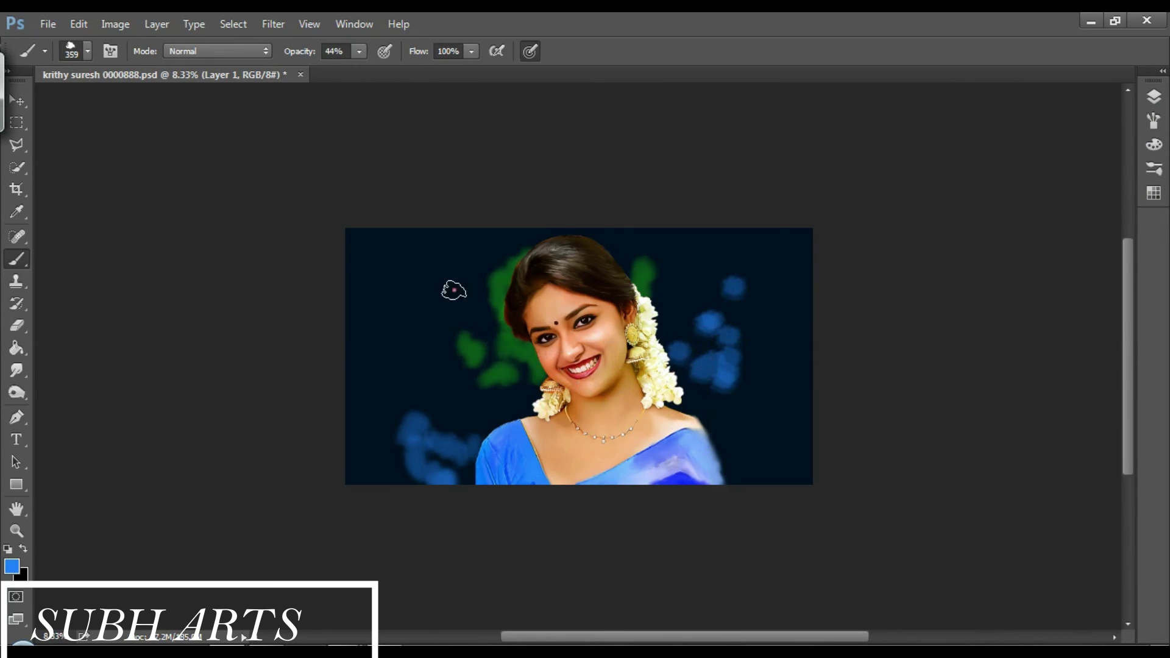
drag(469, 327, 460, 350)
click(1153, 193)
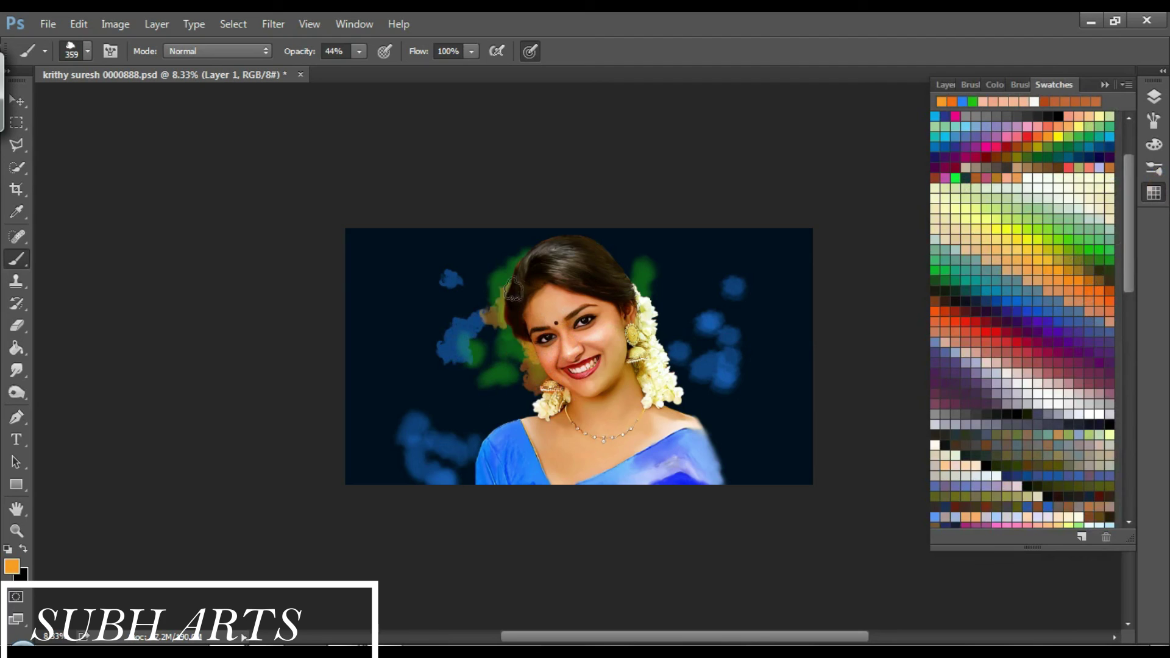
click(973, 422)
drag(673, 259, 700, 323)
drag(359, 452, 530, 367)
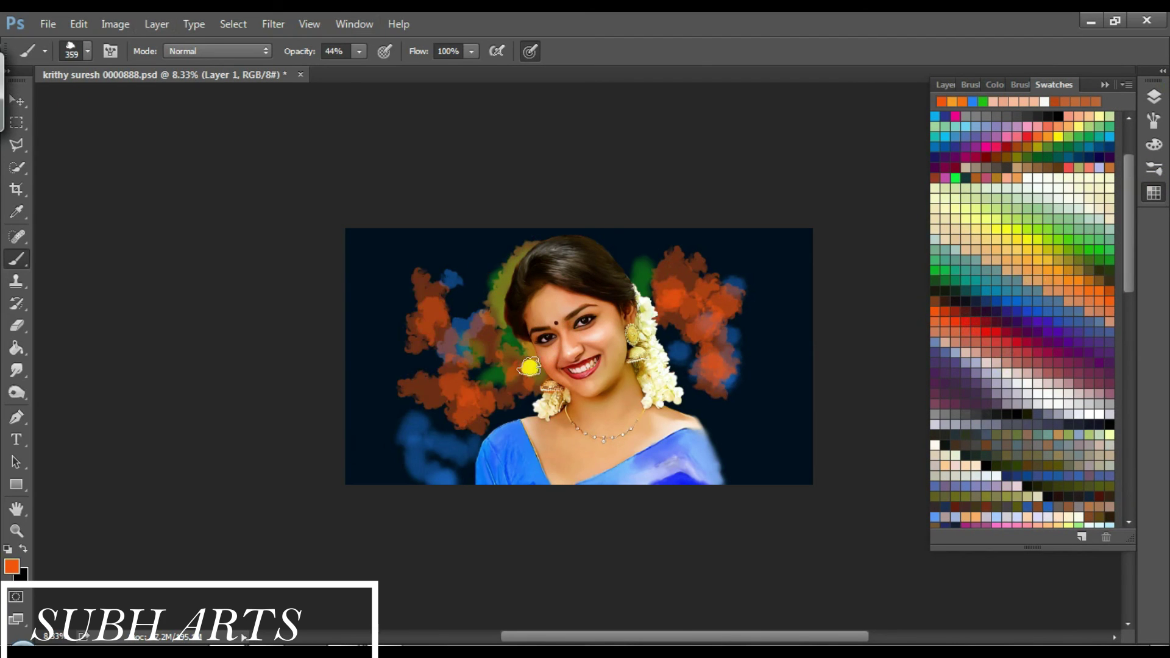
Paint dark purple along the edges, yellow-green splashes, and pink across the top.
drag(783, 245, 767, 286)
drag(792, 426, 761, 469)
drag(366, 463, 365, 426)
drag(365, 329, 395, 257)
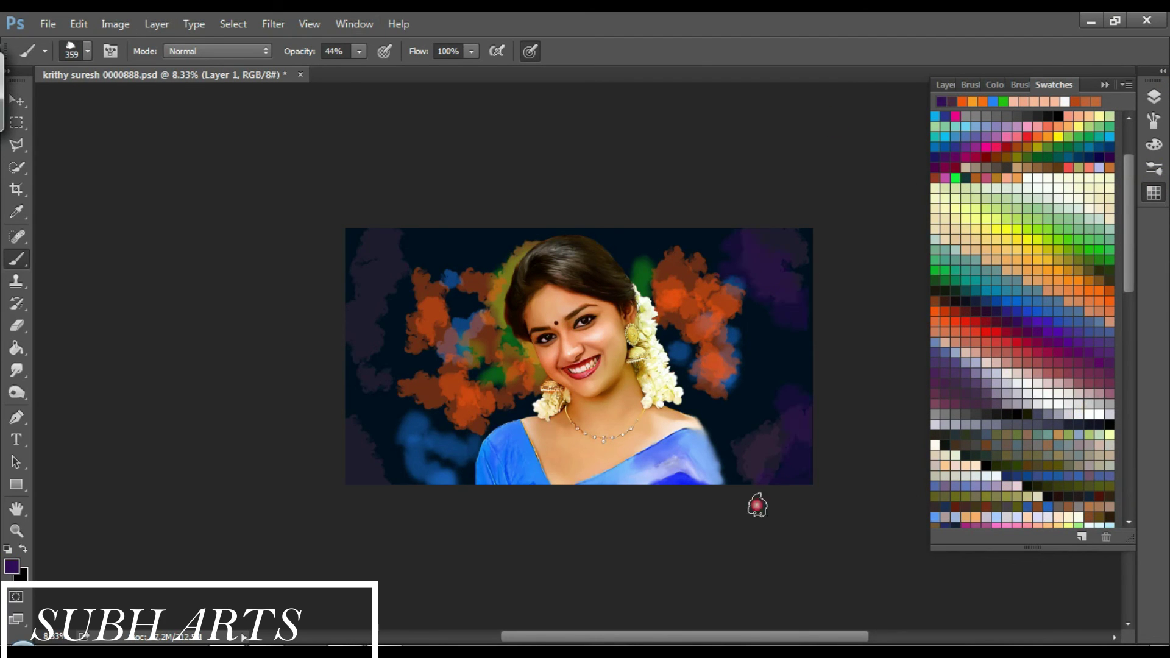
drag(742, 340, 486, 243)
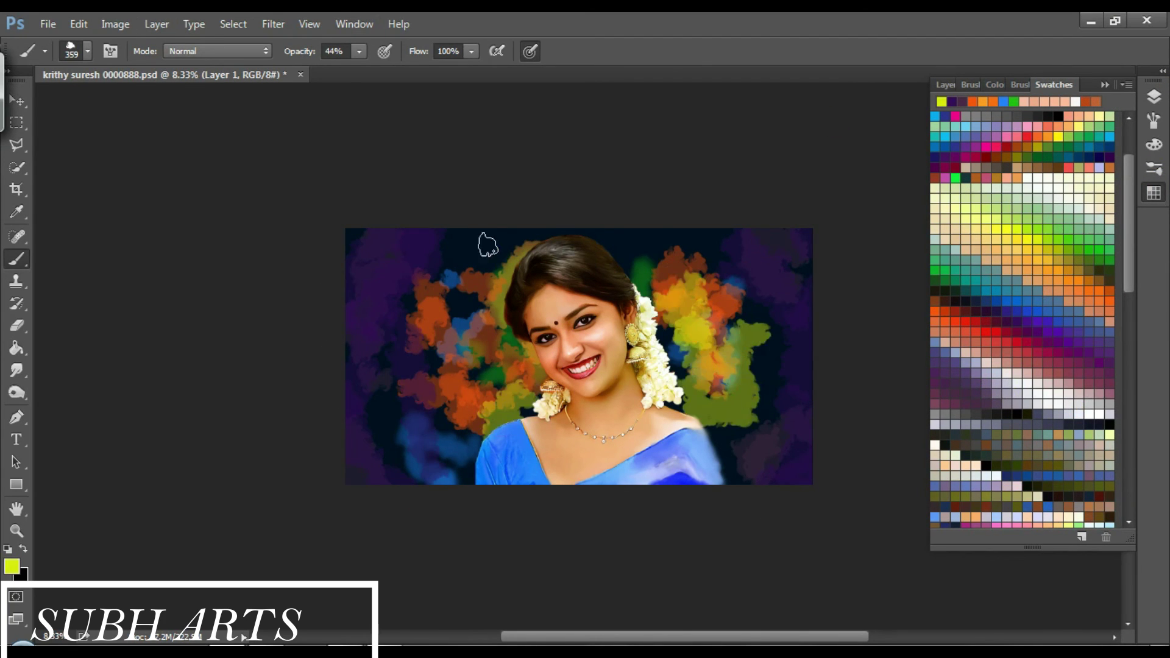
click(1007, 136)
drag(700, 256, 543, 232)
scroll(1007, 264, down, 5)
scroll(1008, 264, down, 5)
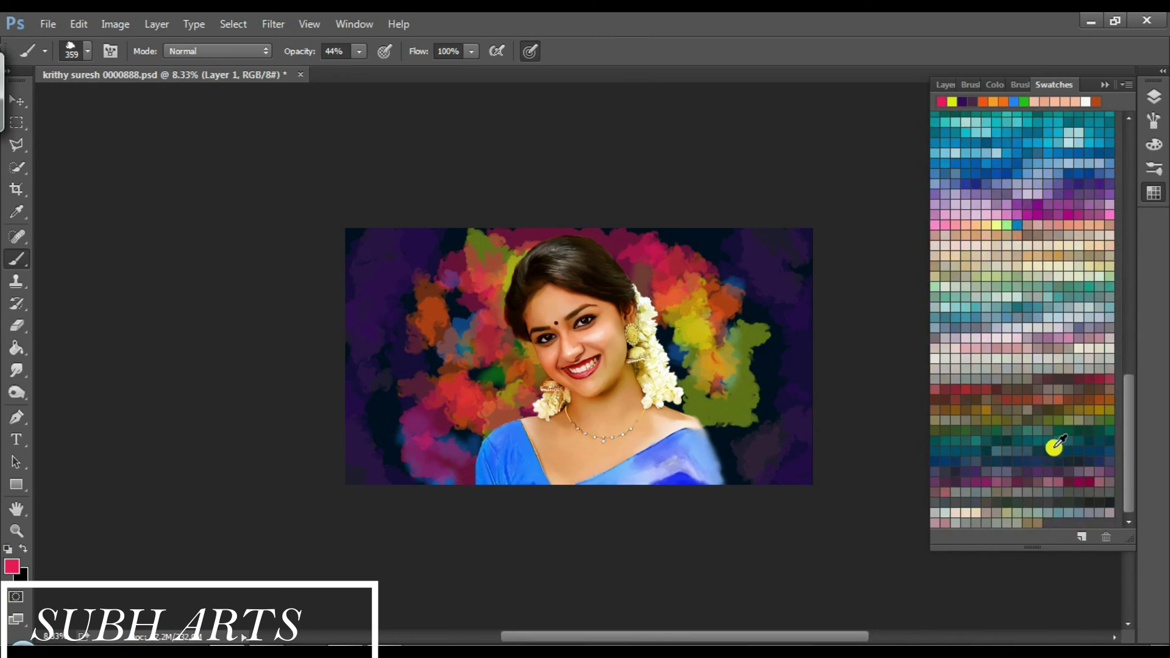